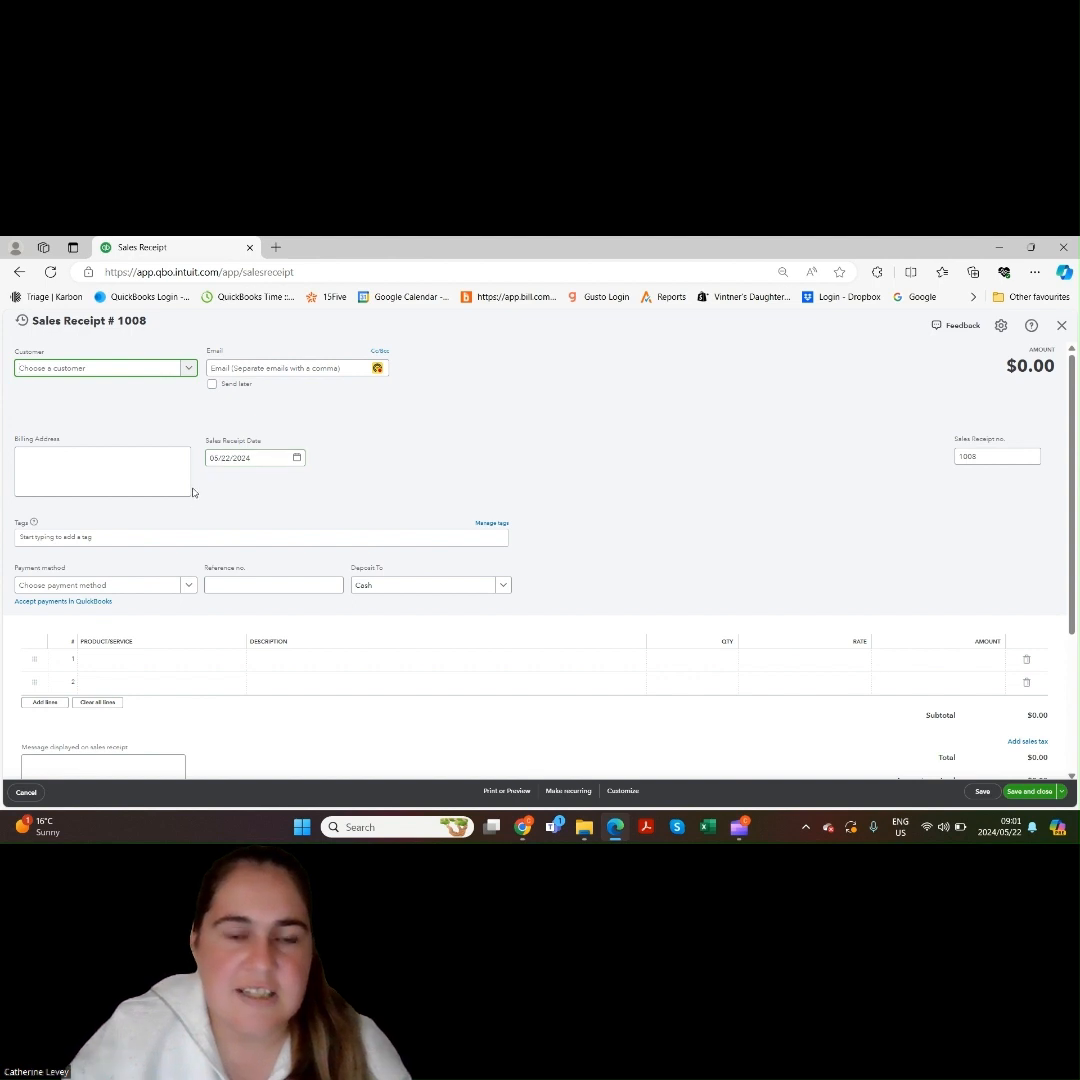
Step: Choose the second listed customer for the sales receipt and check the email field
{"action": "left_click", "coordinate": [189, 368]}
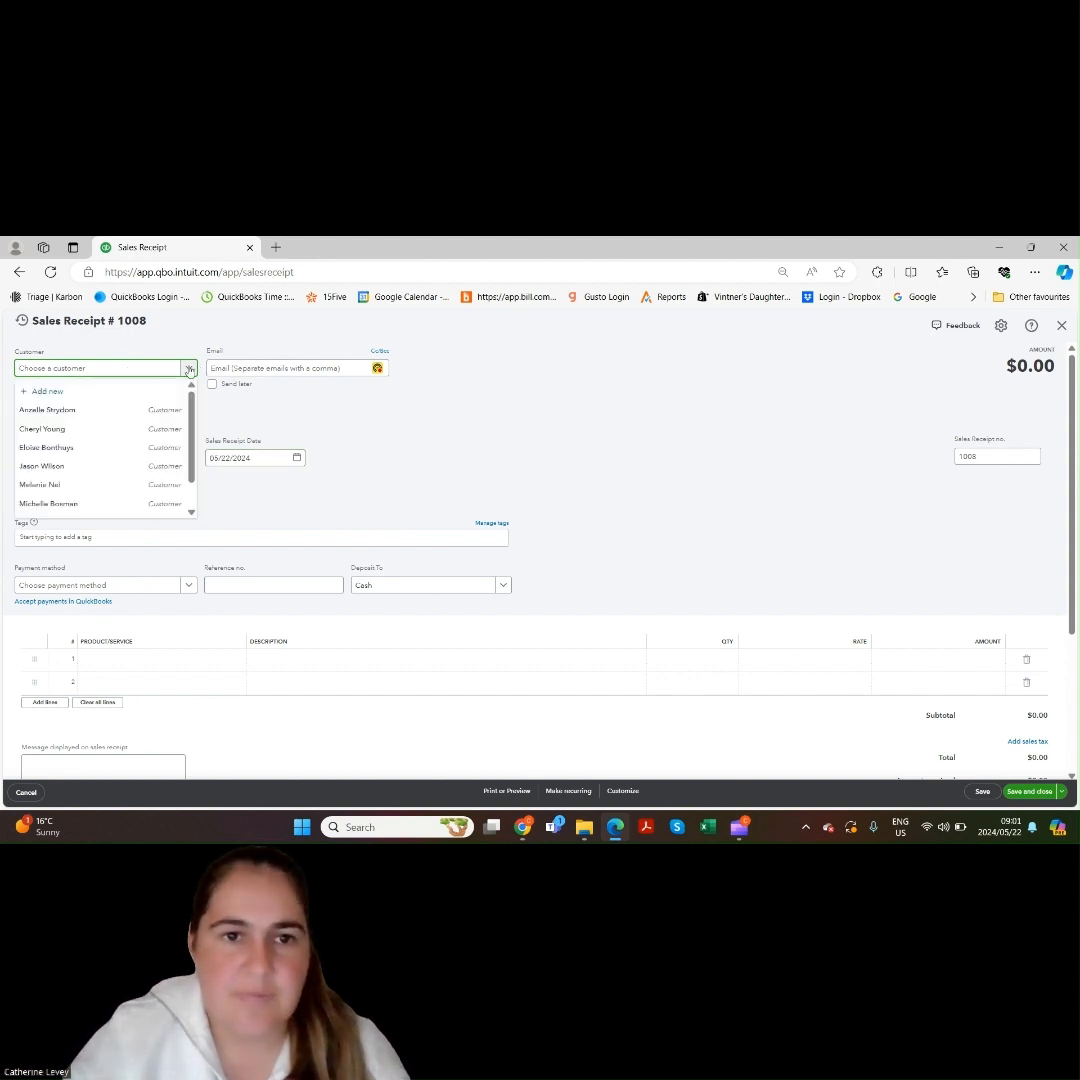
{"action": "left_click", "coordinate": [167, 429]}
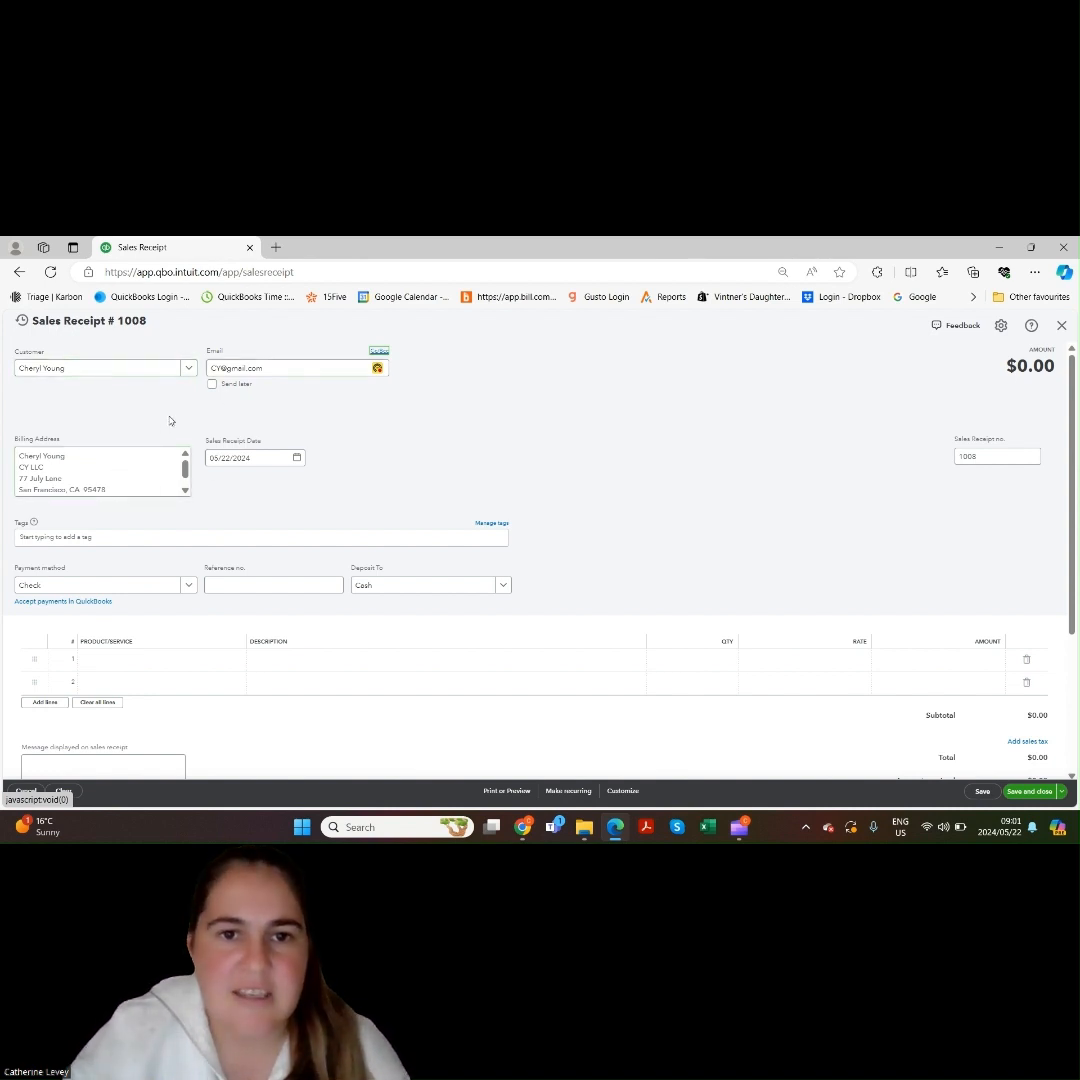
{"action": "left_click", "coordinate": [310, 367]}
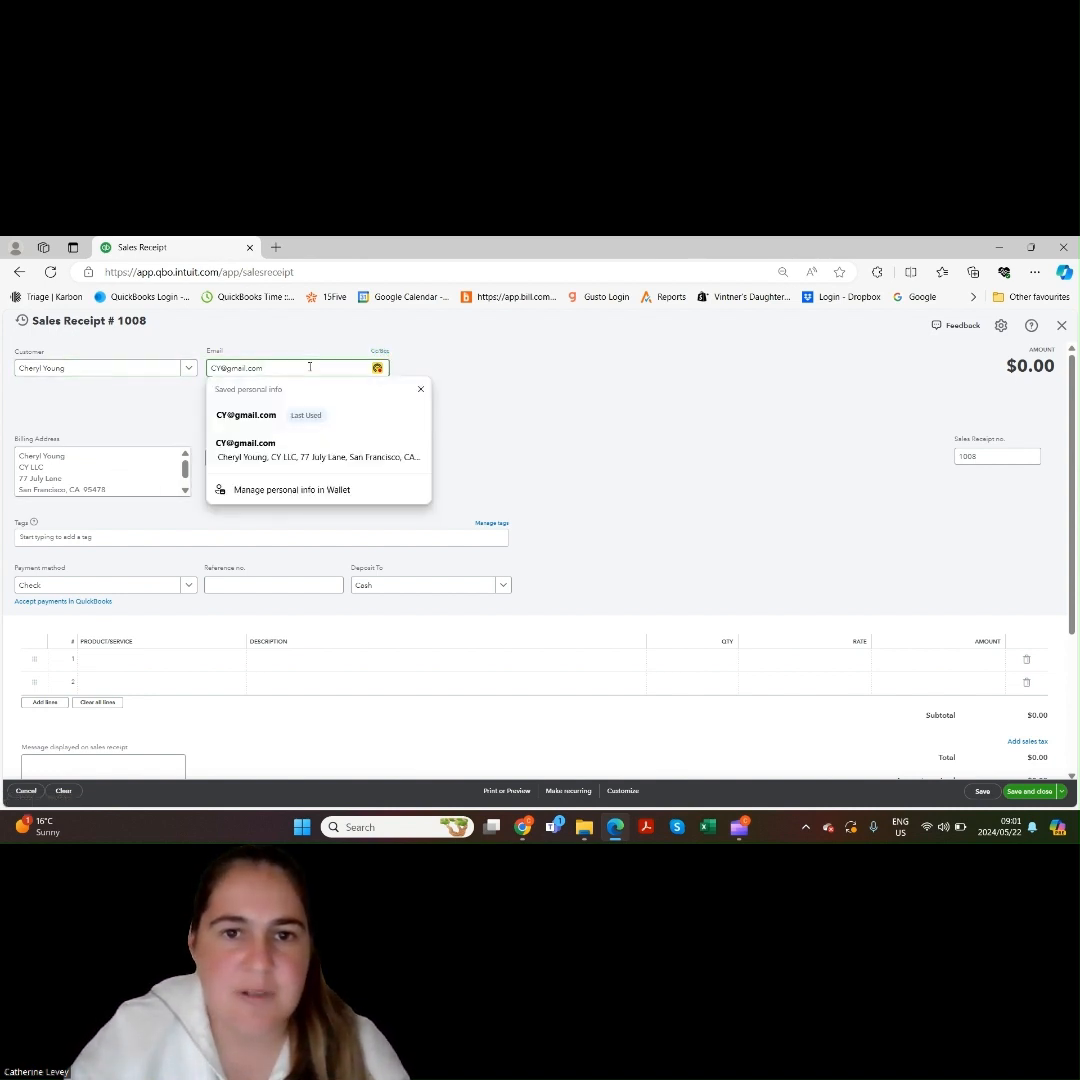
{"action": "left_click", "coordinate": [487, 375]}
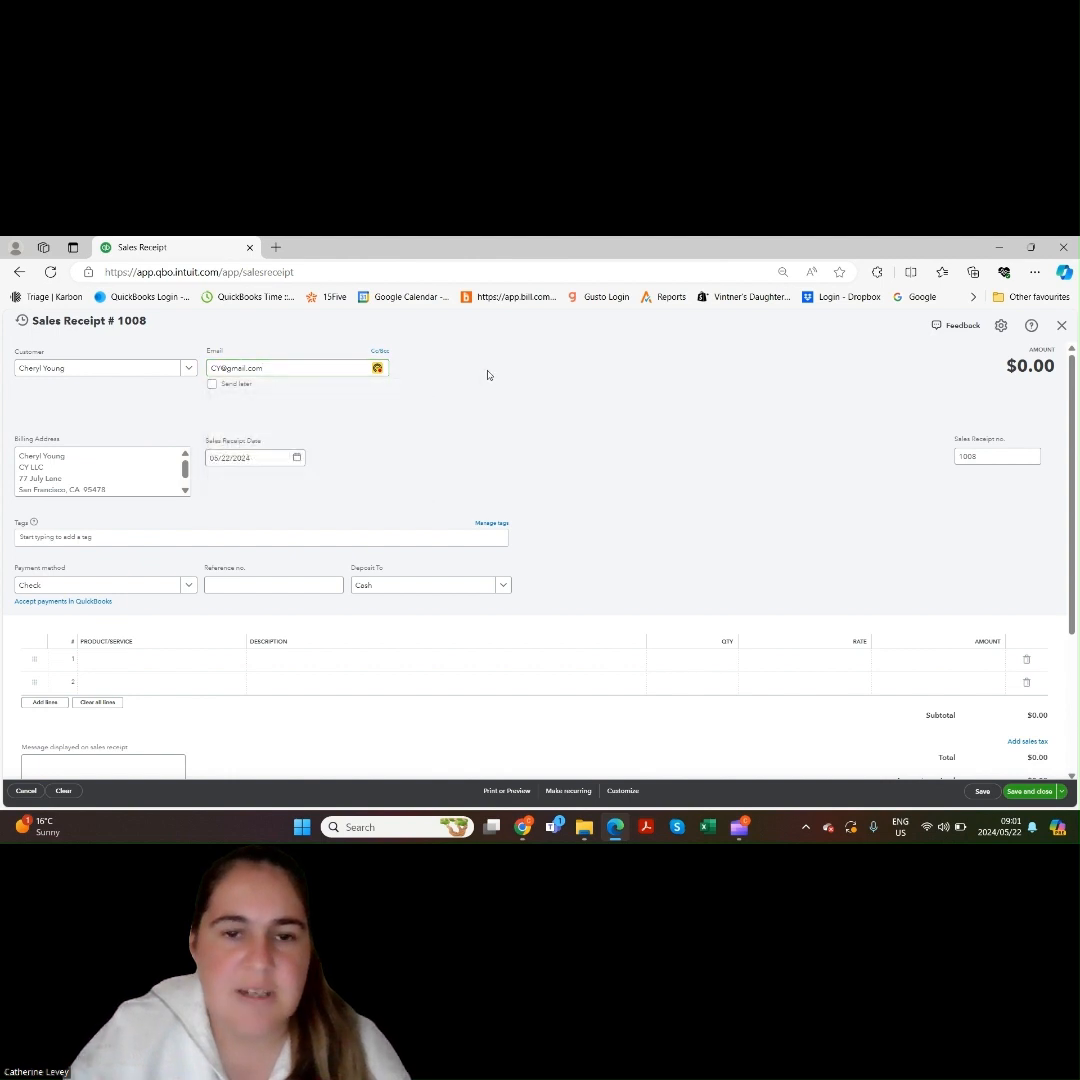
Step: View the Cc and Bcc fields without adding recipients, and switch the Send later option on and off again
{"action": "left_click", "coordinate": [380, 352]}
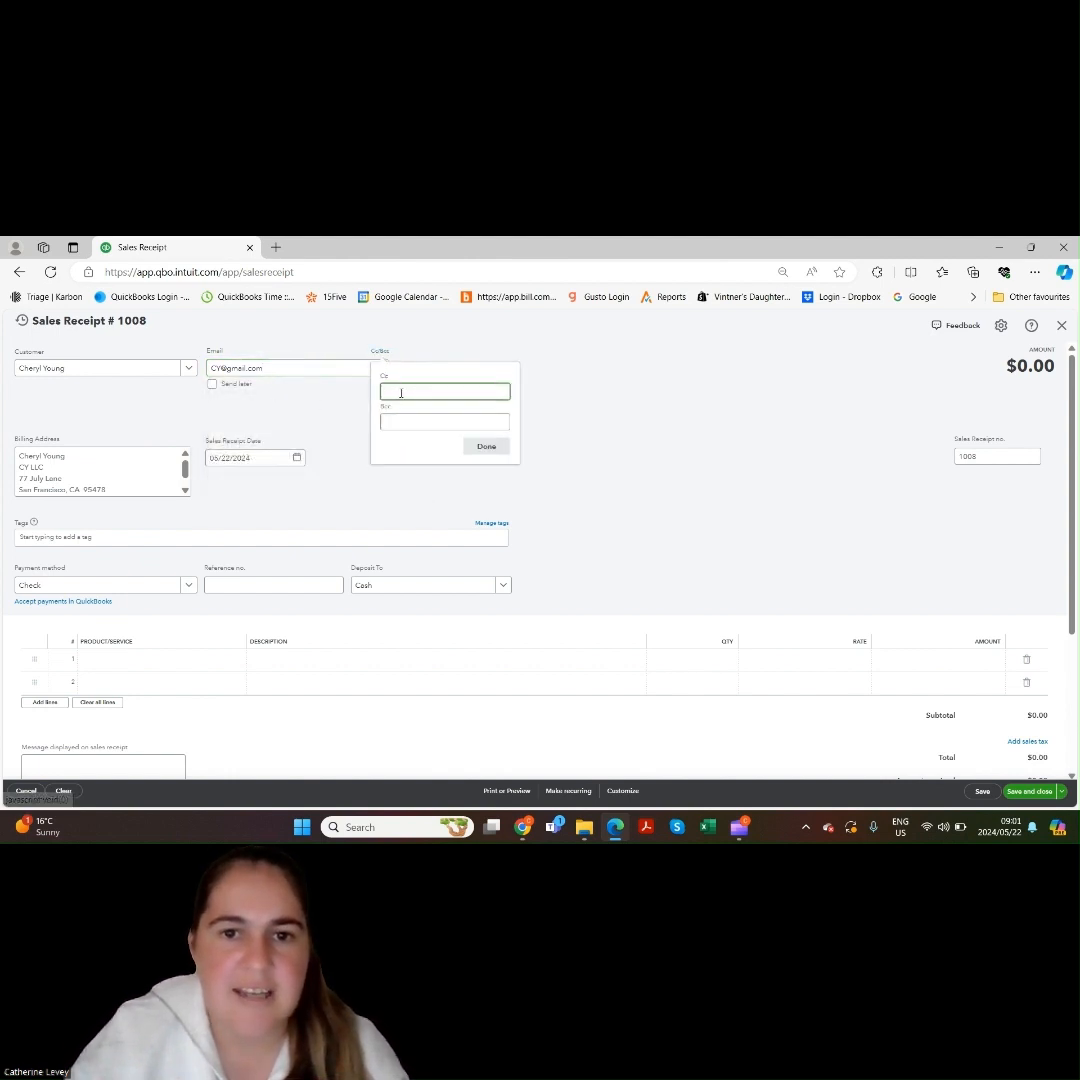
{"action": "left_click", "coordinate": [485, 447]}
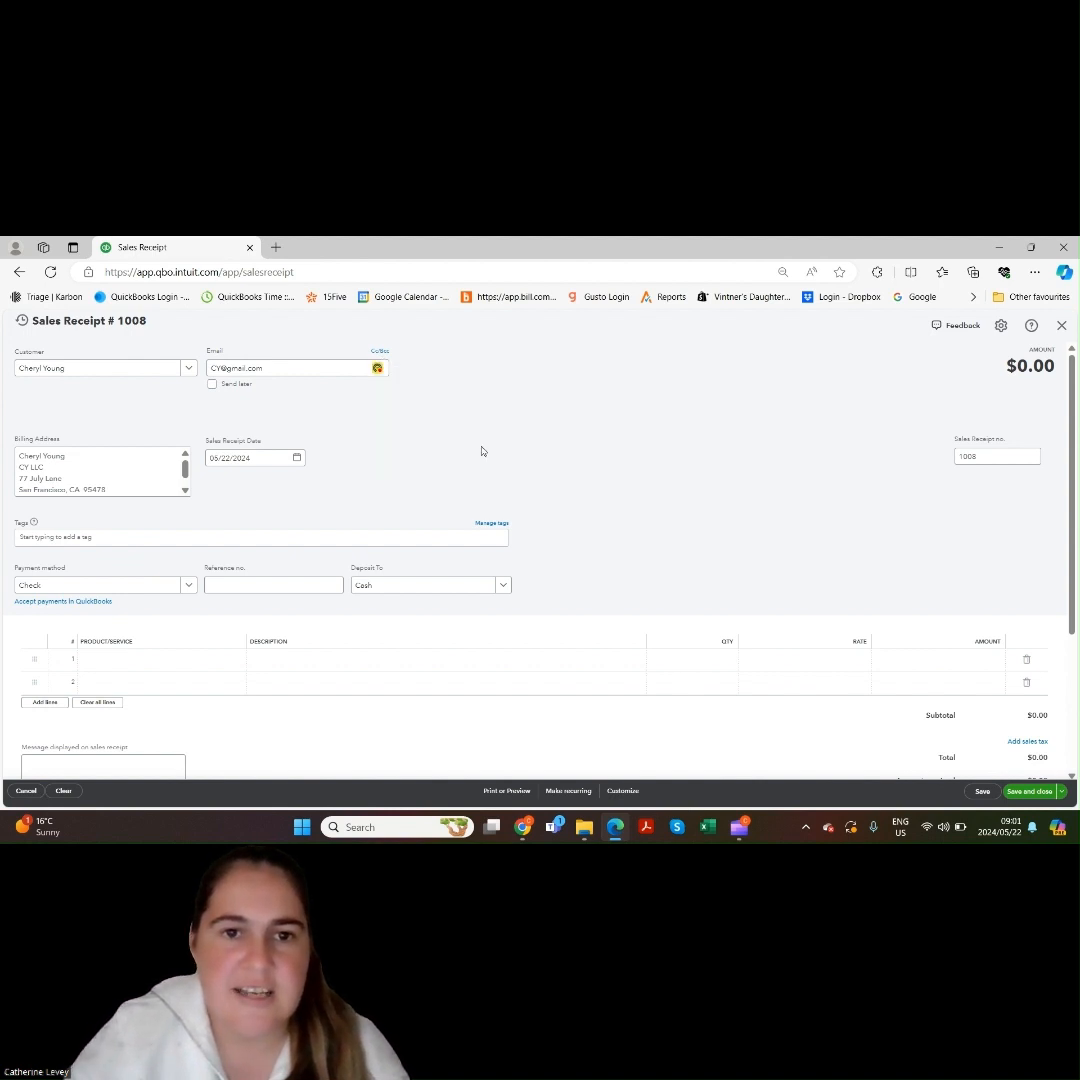
{"action": "left_click", "coordinate": [212, 385]}
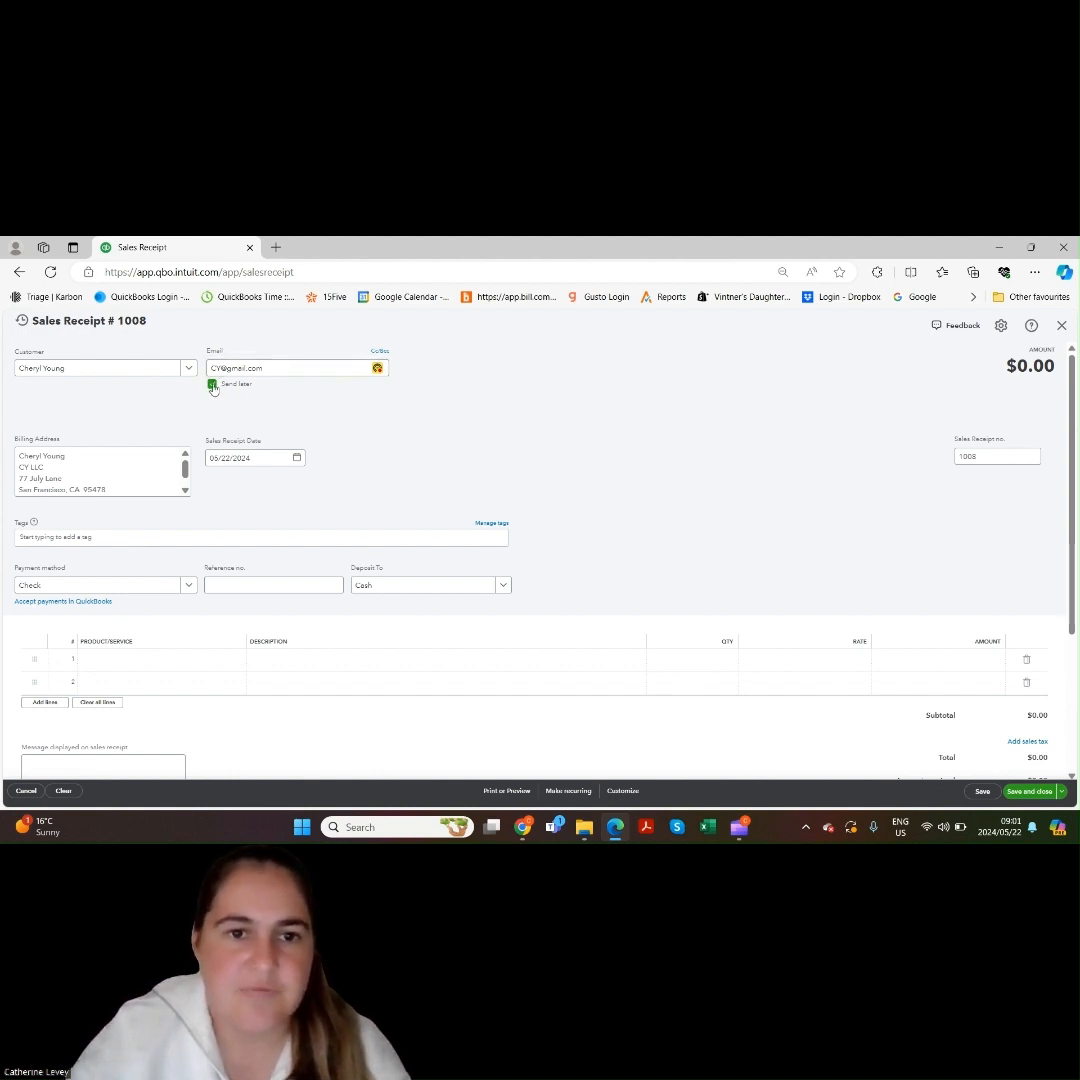
{"action": "left_click", "coordinate": [213, 386]}
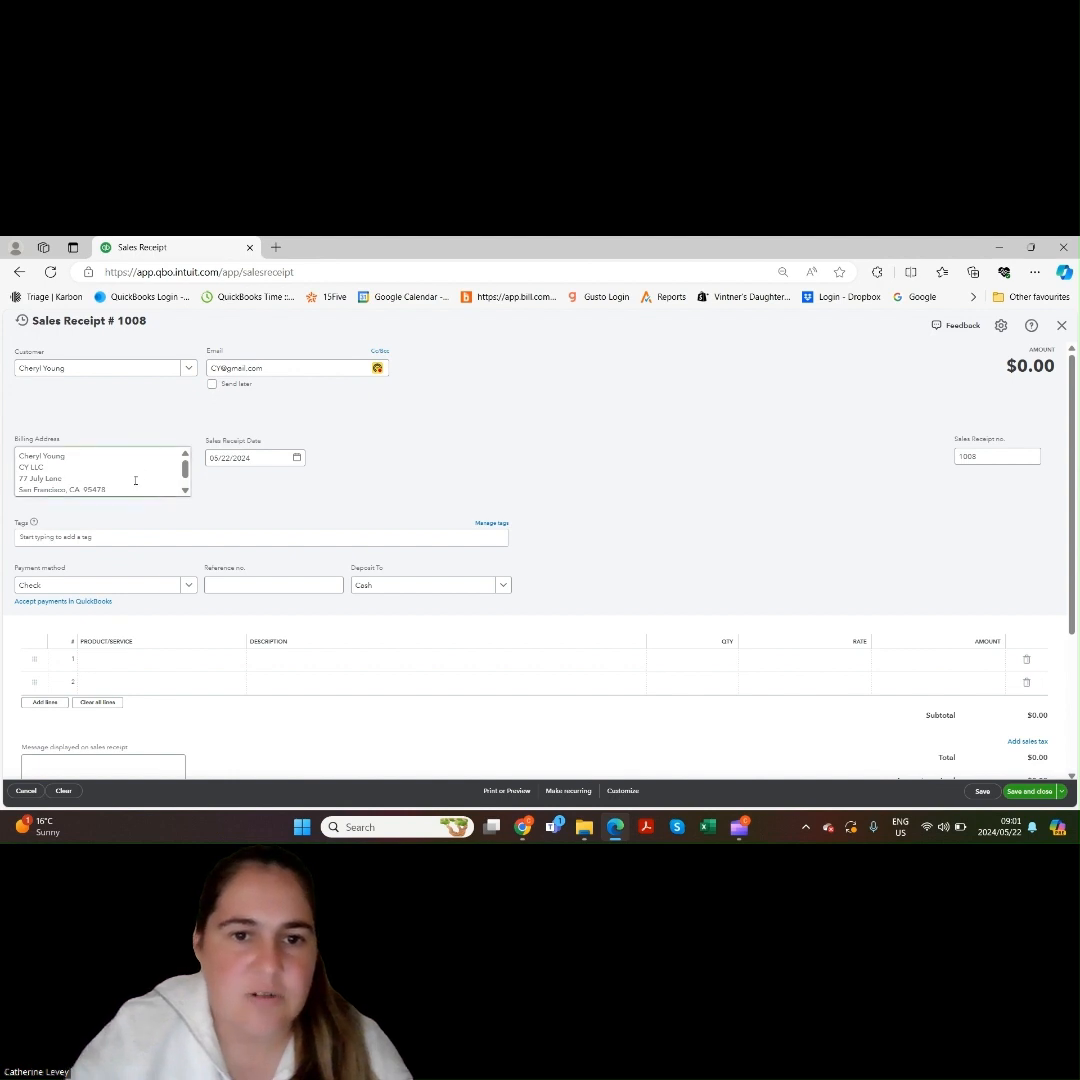
Step: Examine the customer's full billing address on the sales receipt
{"action": "left_click", "coordinate": [185, 492]}
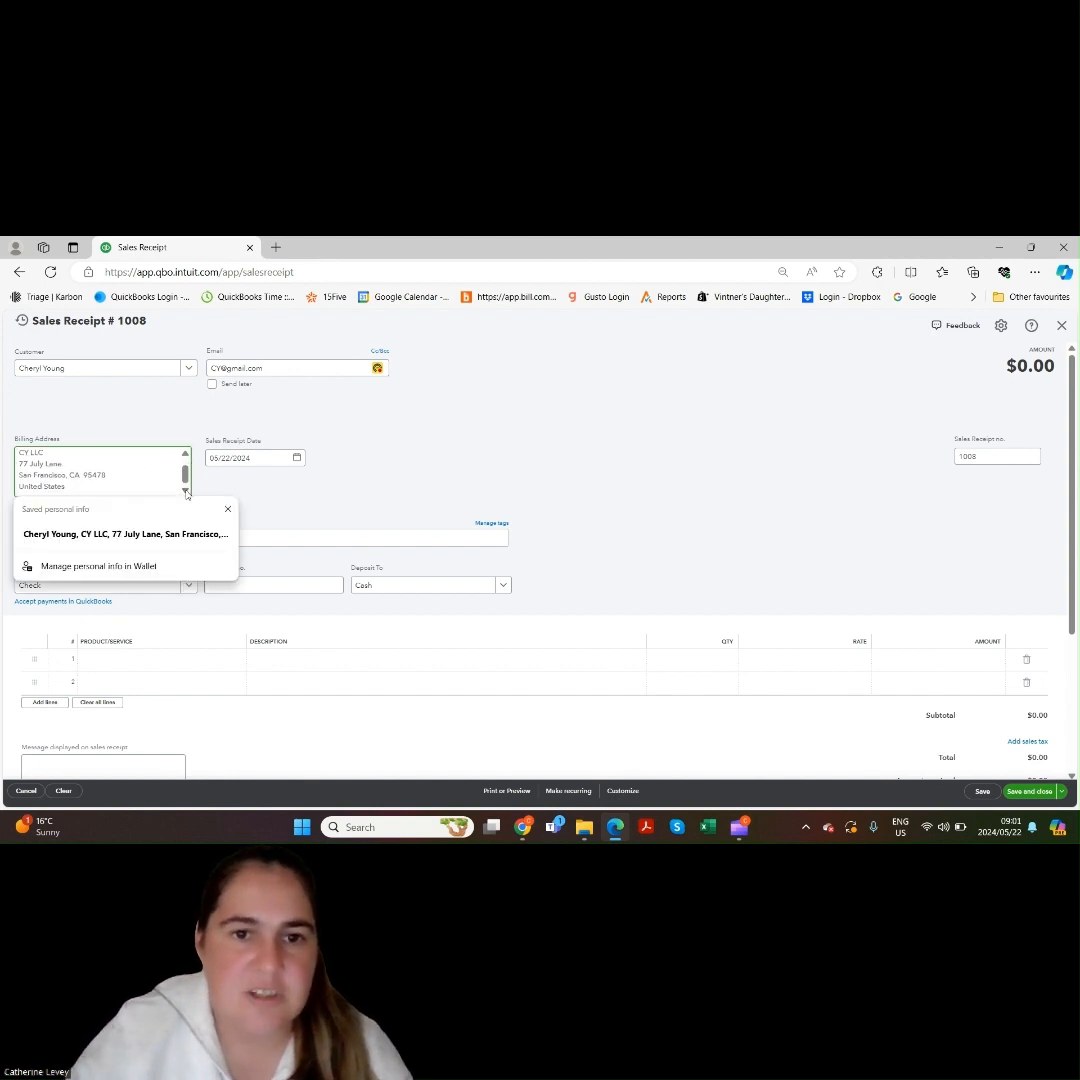
{"action": "left_click", "coordinate": [227, 511]}
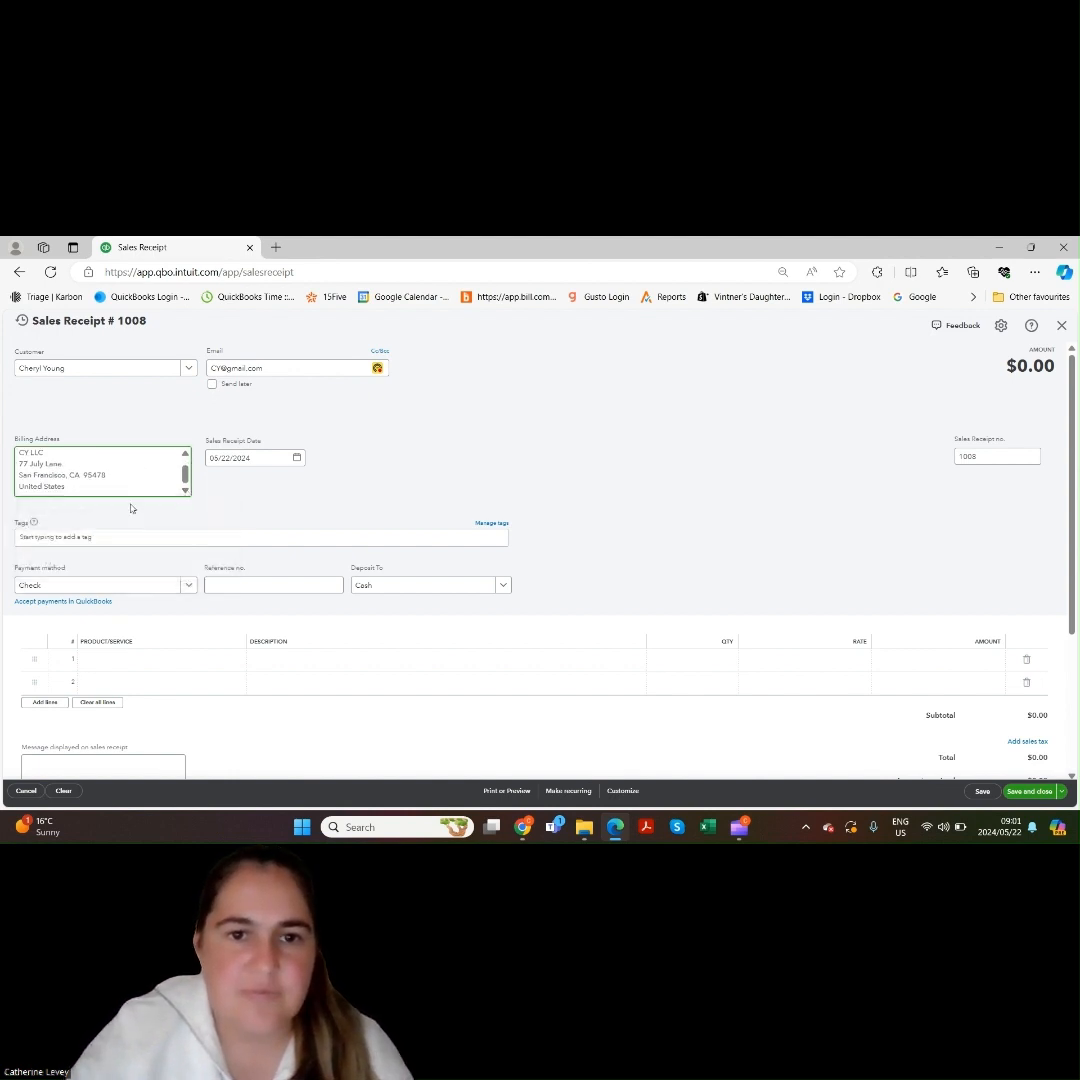
{"action": "left_click", "coordinate": [123, 454]}
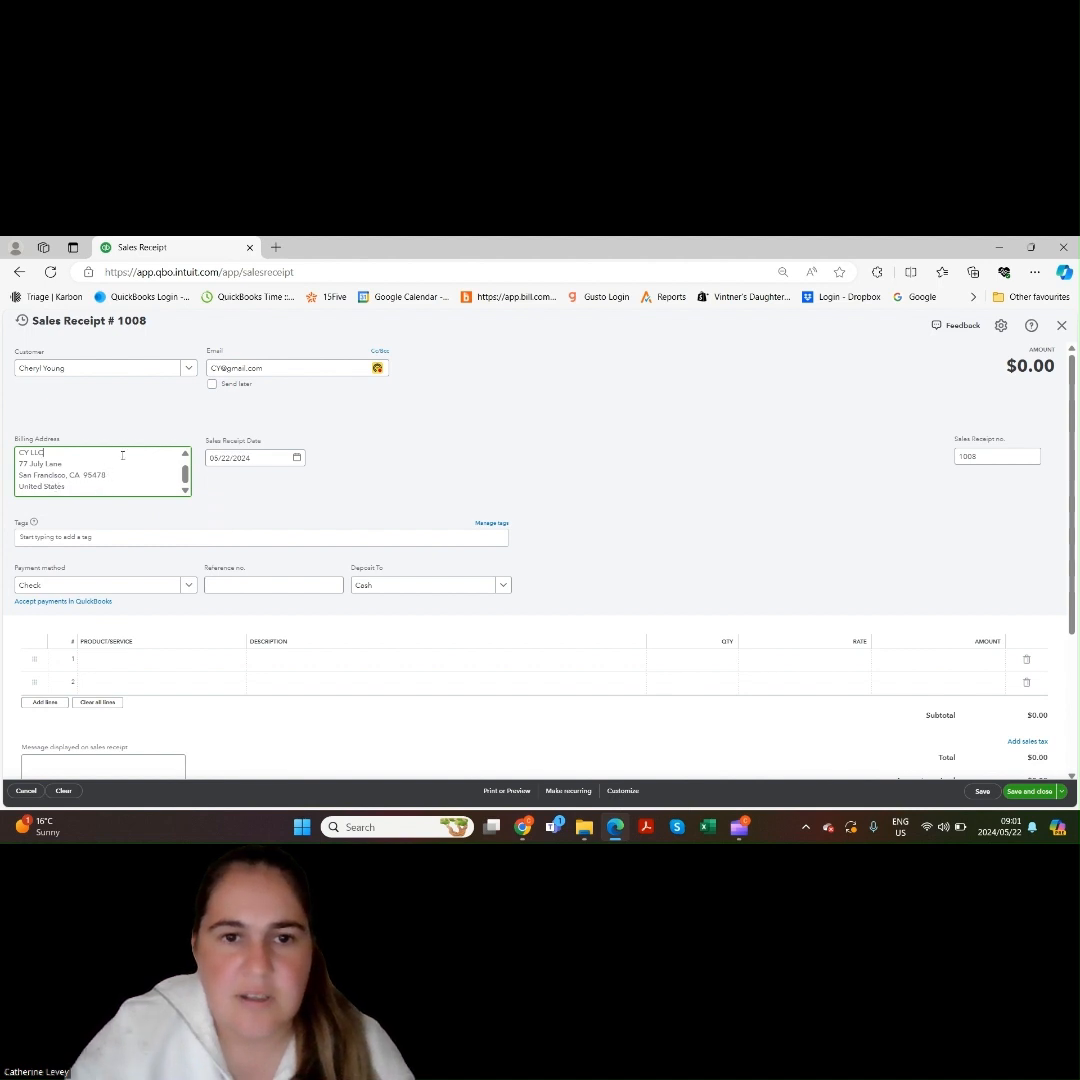
{"action": "scroll", "coordinate": [183, 478], "scroll_direction": "up", "scroll_amount": 1}
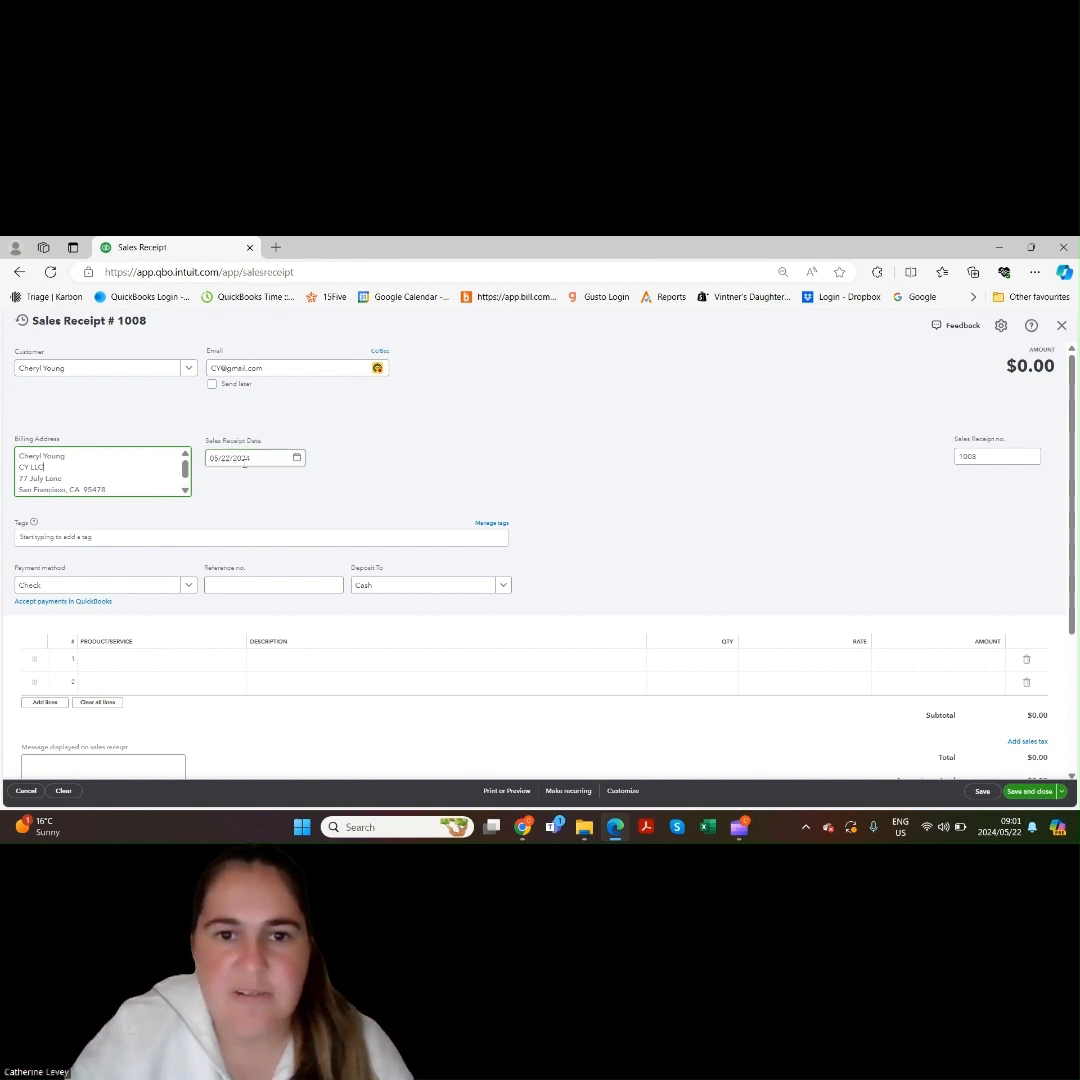
Step: Change the last digit of the sales receipt number to 7 and restore it to 8
{"action": "left_click", "coordinate": [1015, 456]}
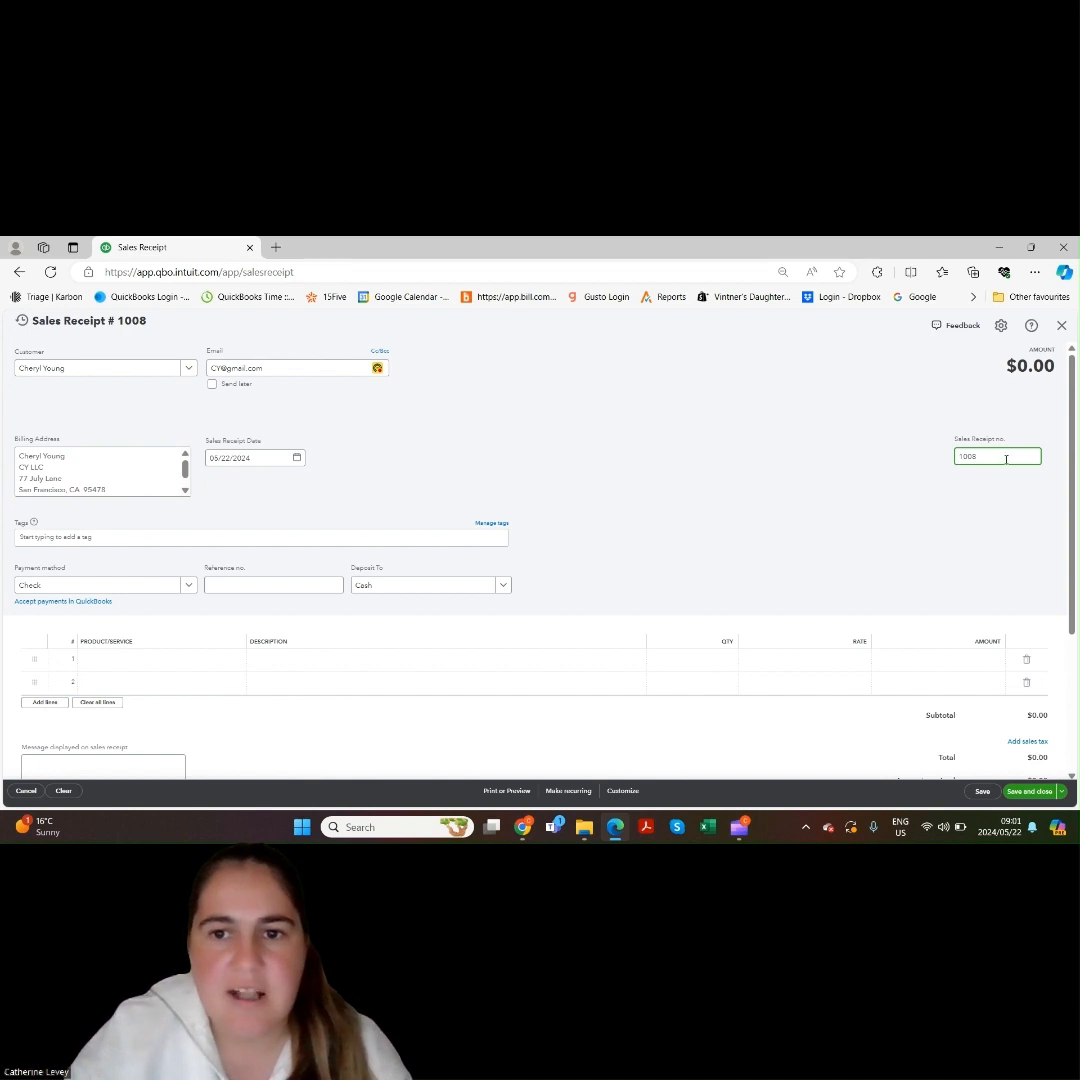
{"action": "key", "text": "BackSpace"}
{"action": "type", "text": "7"}
{"action": "key", "text": "BackSpace"}
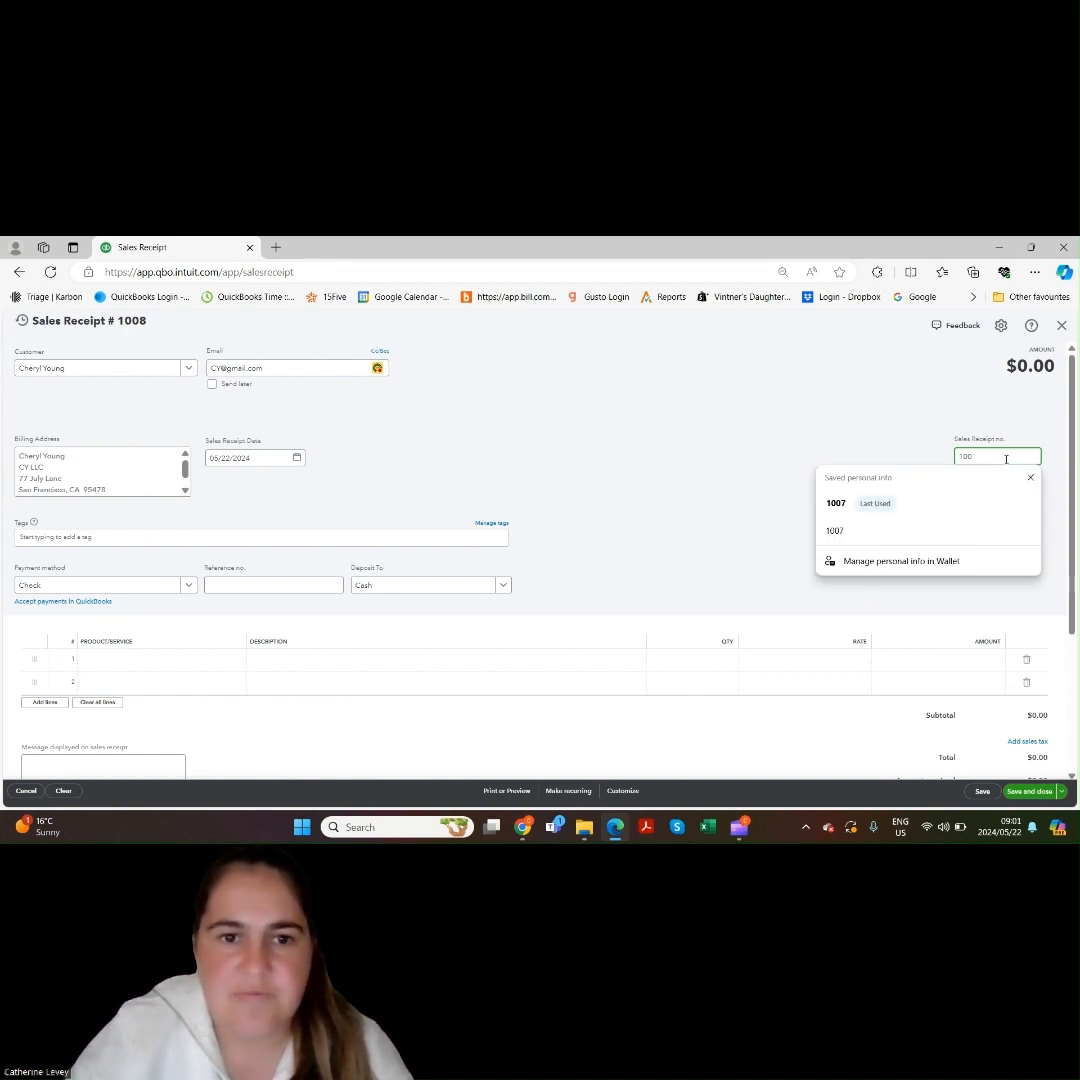
{"action": "type", "text": "8"}
{"action": "left_click", "coordinate": [896, 512]}
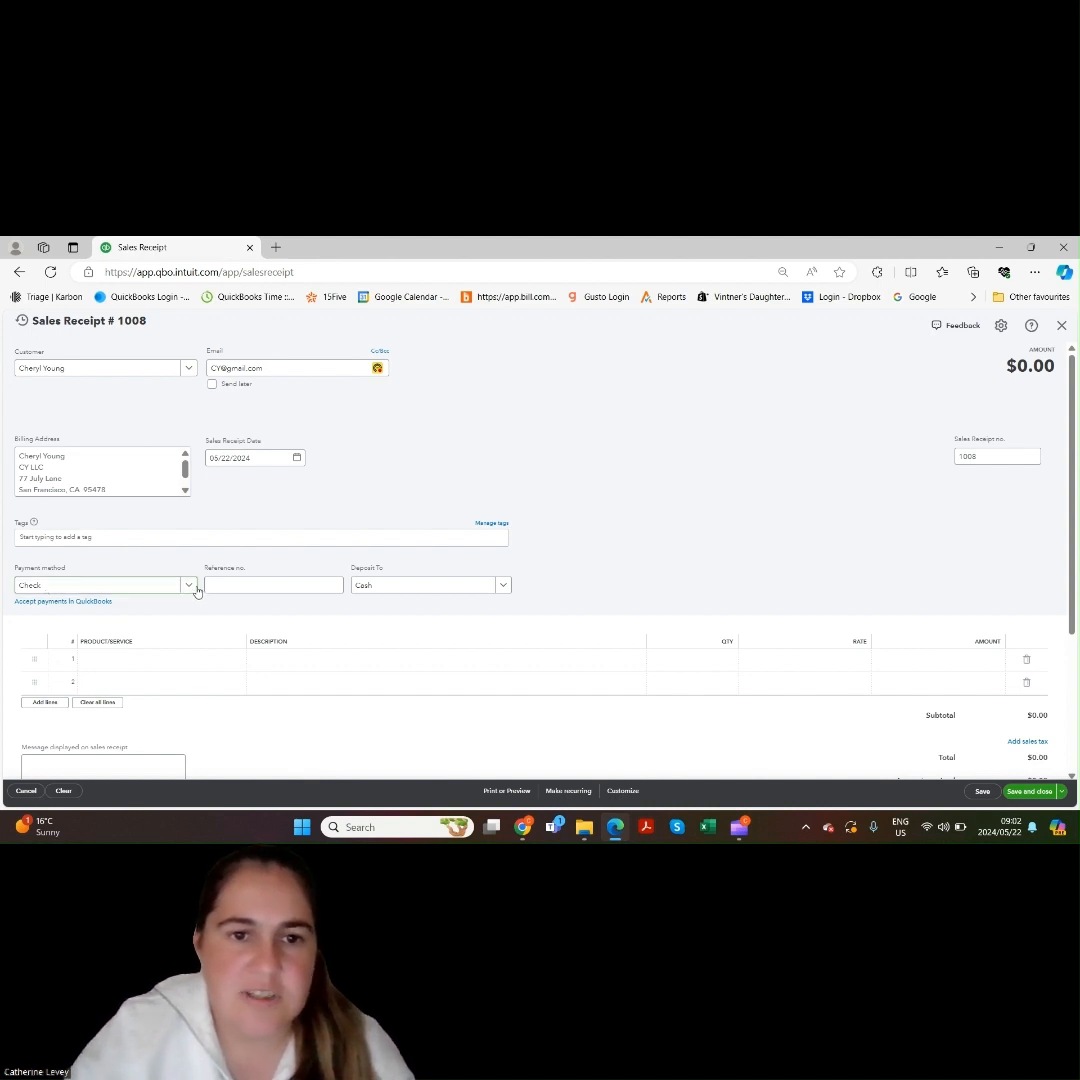
Step: Review the available payment methods and the accounts offered for depositing the payment
{"action": "left_click", "coordinate": [194, 588]}
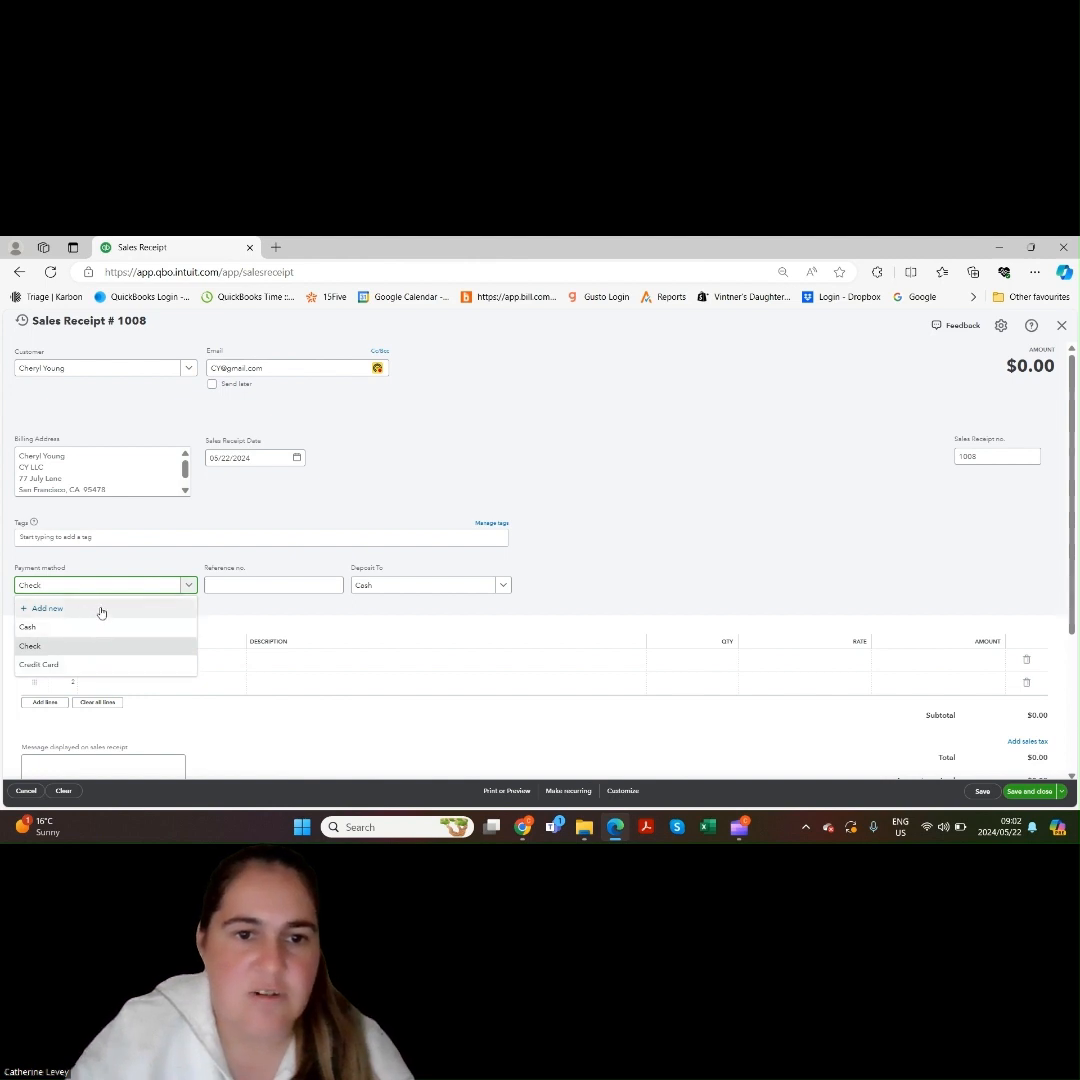
{"action": "left_click", "coordinate": [191, 588]}
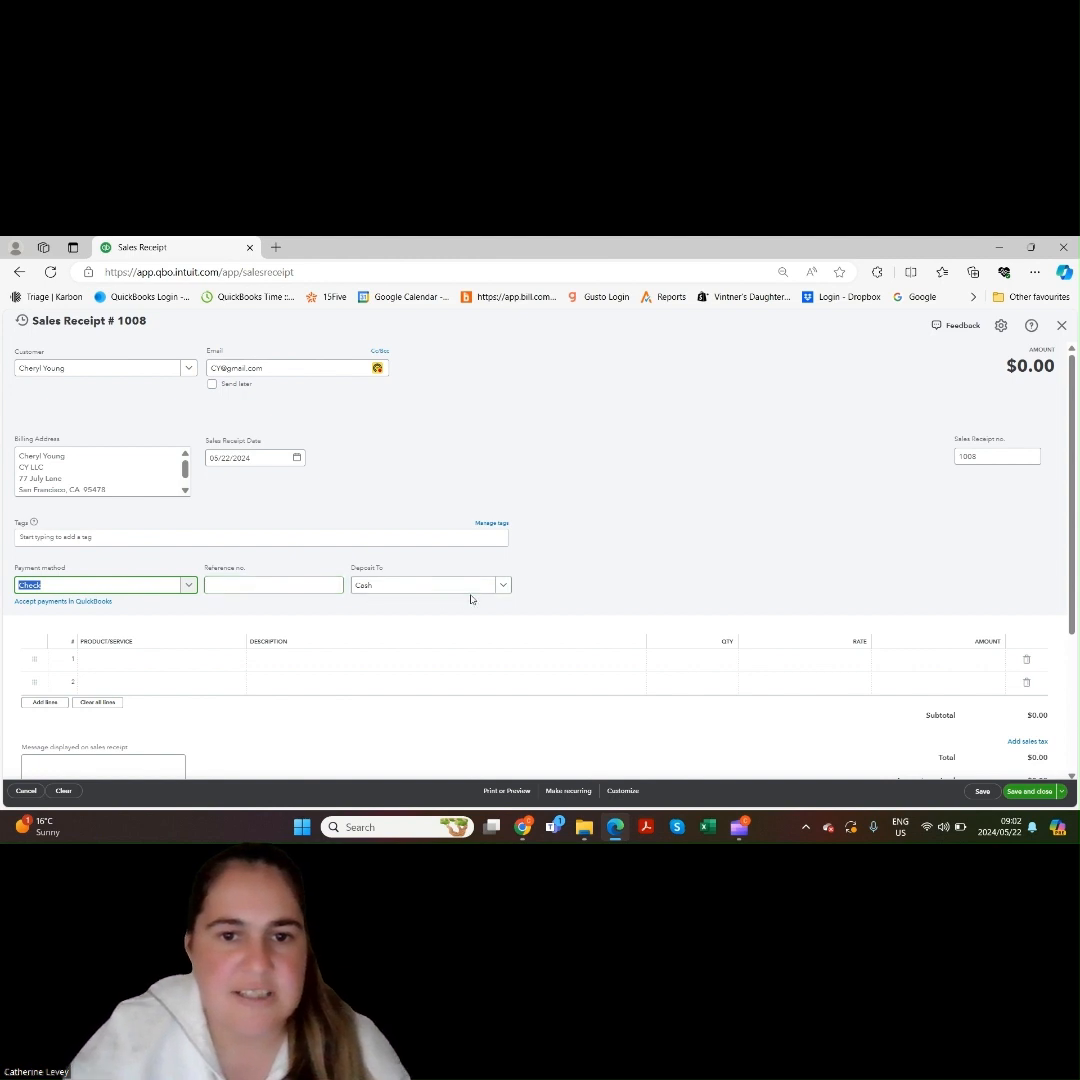
{"action": "left_click", "coordinate": [503, 588]}
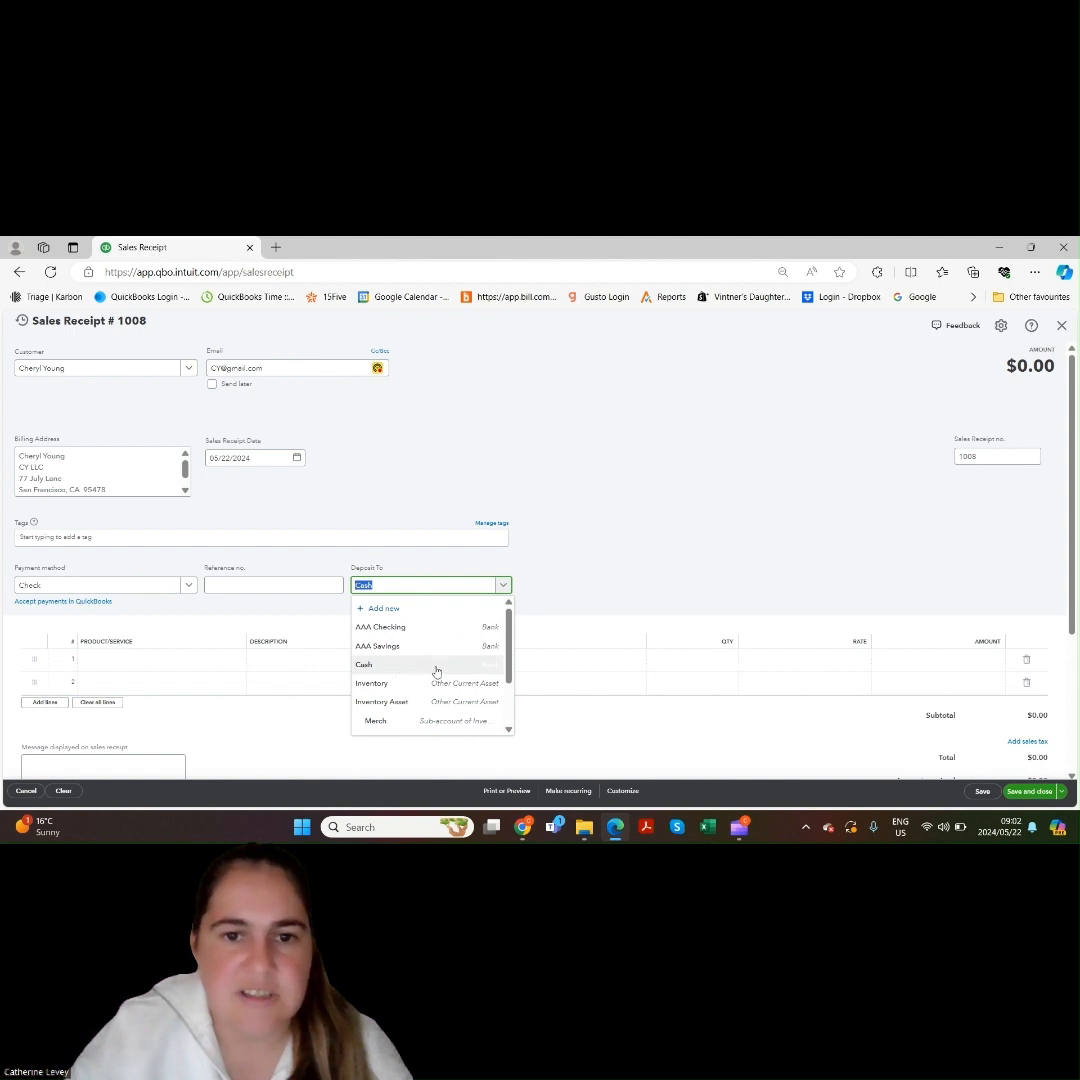
{"action": "left_click", "coordinate": [503, 587]}
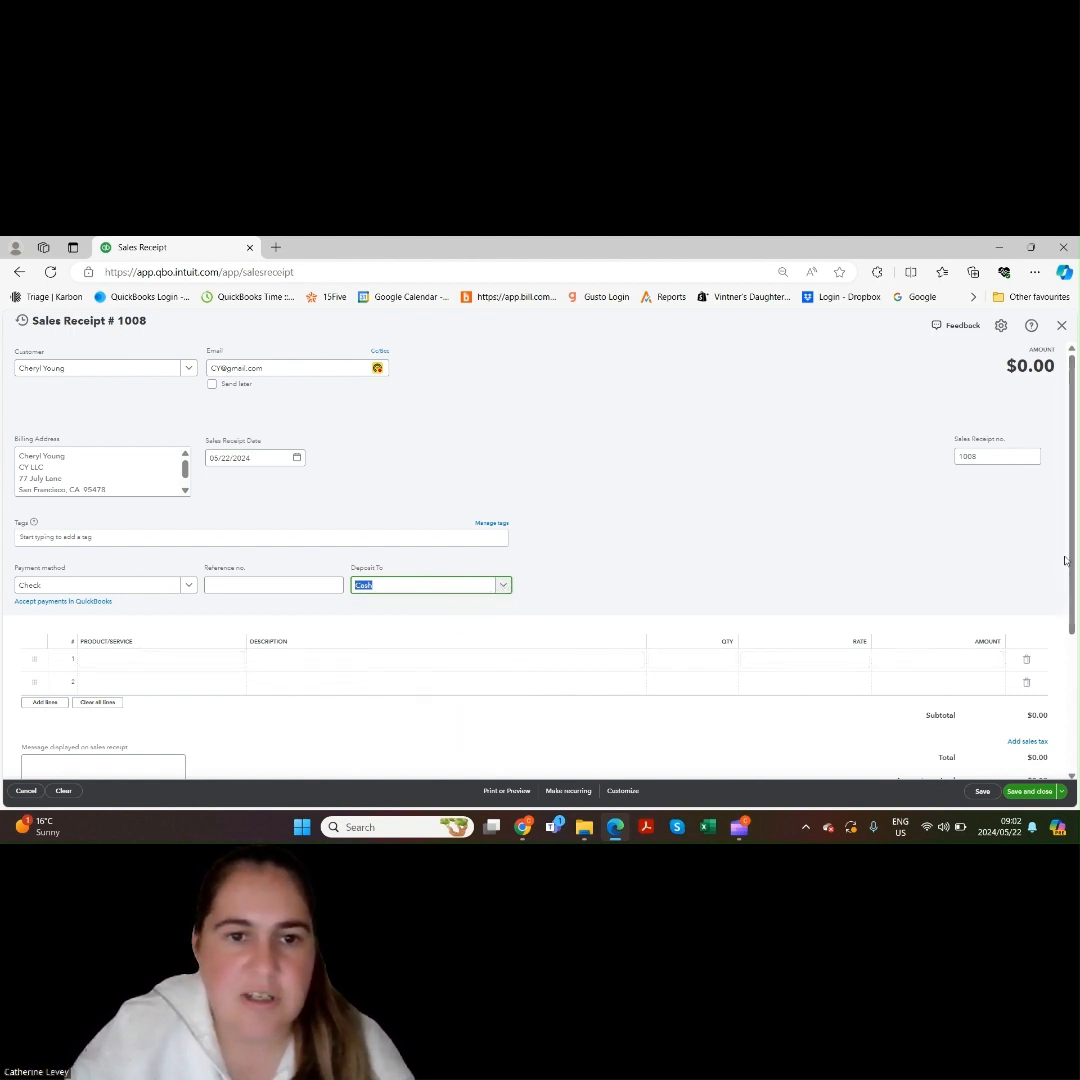
Step: Add Merchandise as the first line item with a quantity of 3, and view the products offered for the second line
{"action": "scroll", "coordinate": [1065, 561], "scroll_direction": "down", "scroll_amount": 2}
{"action": "left_click", "coordinate": [181, 560]}
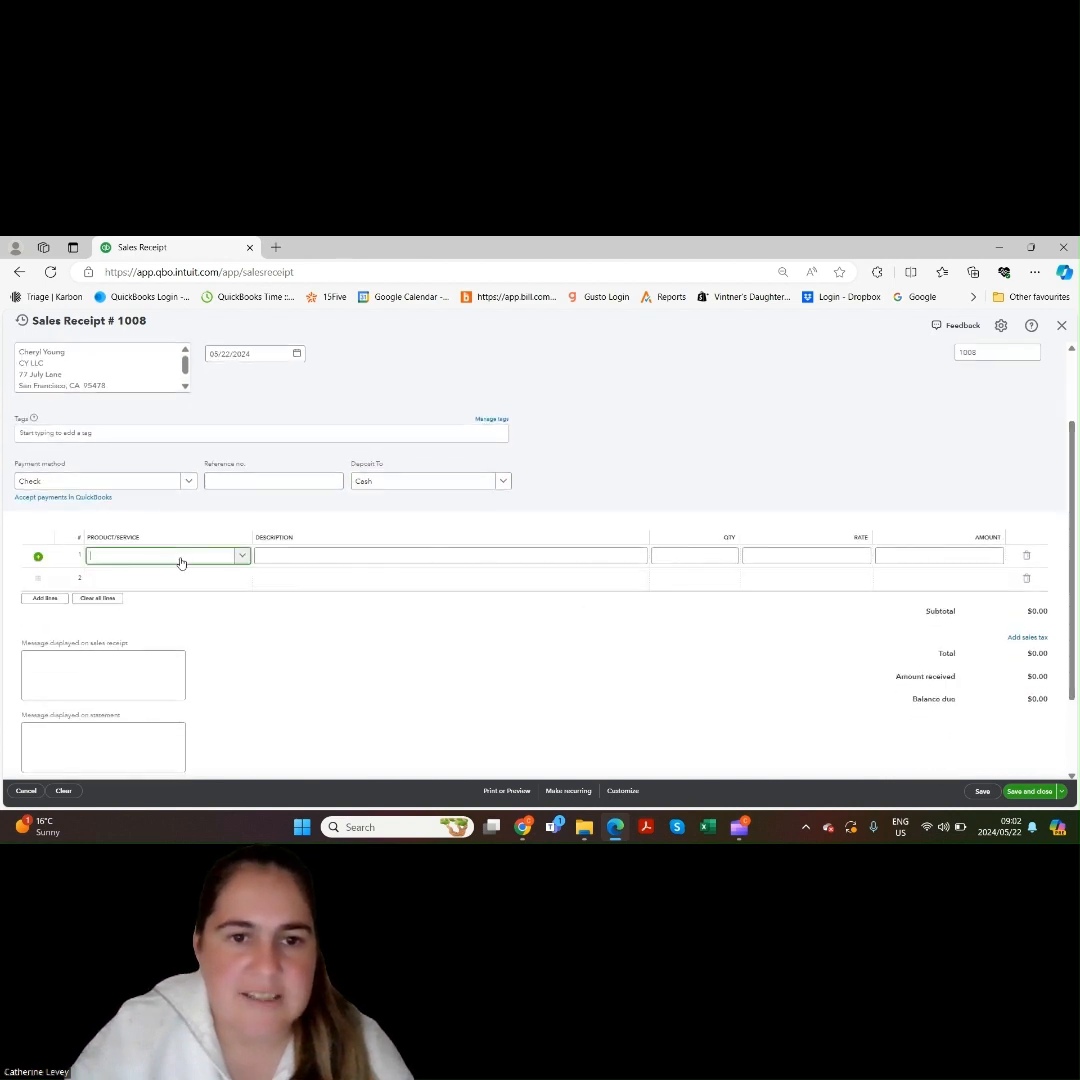
{"action": "left_click", "coordinate": [240, 556]}
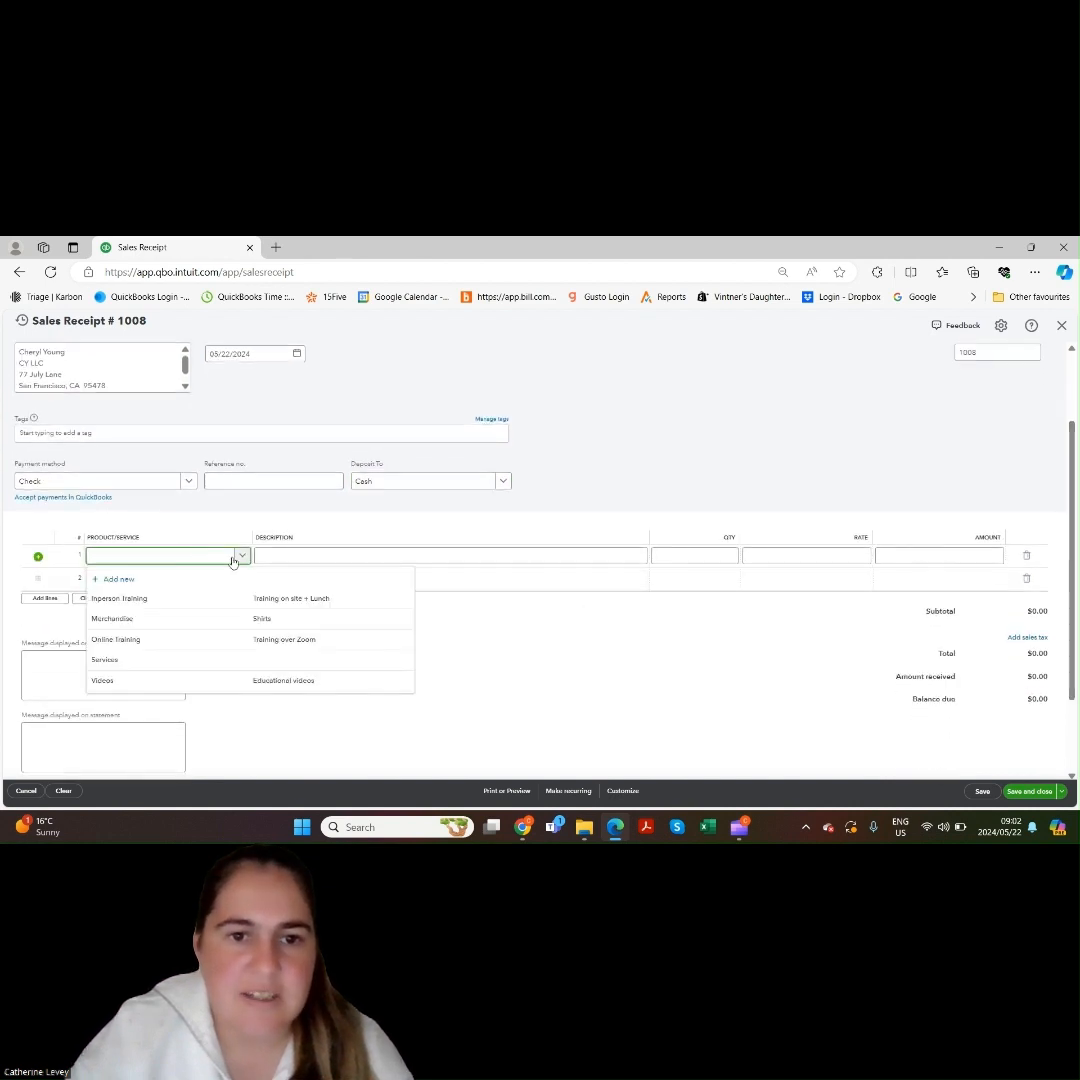
{"action": "left_click", "coordinate": [237, 622]}
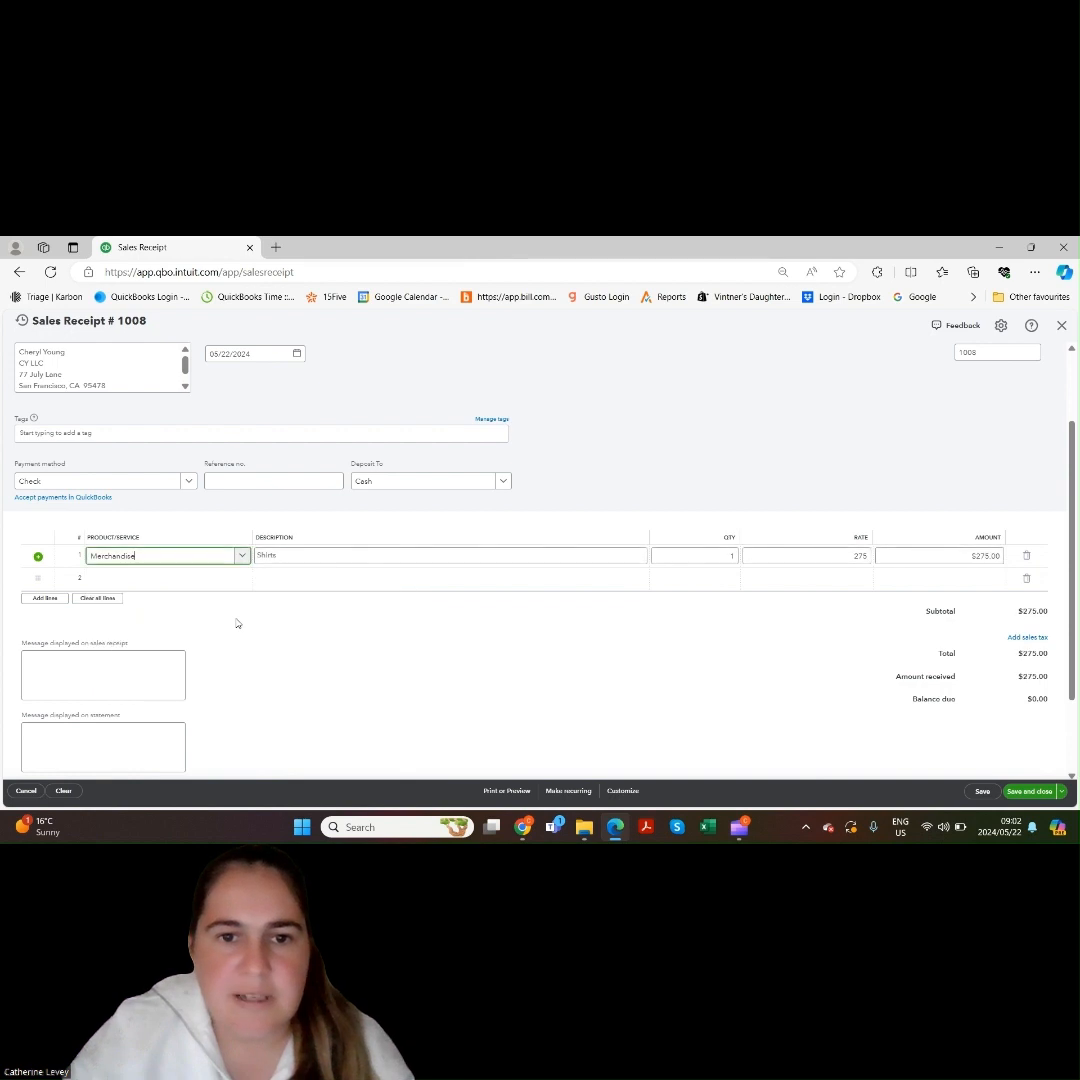
{"action": "key", "text": "Tab"}
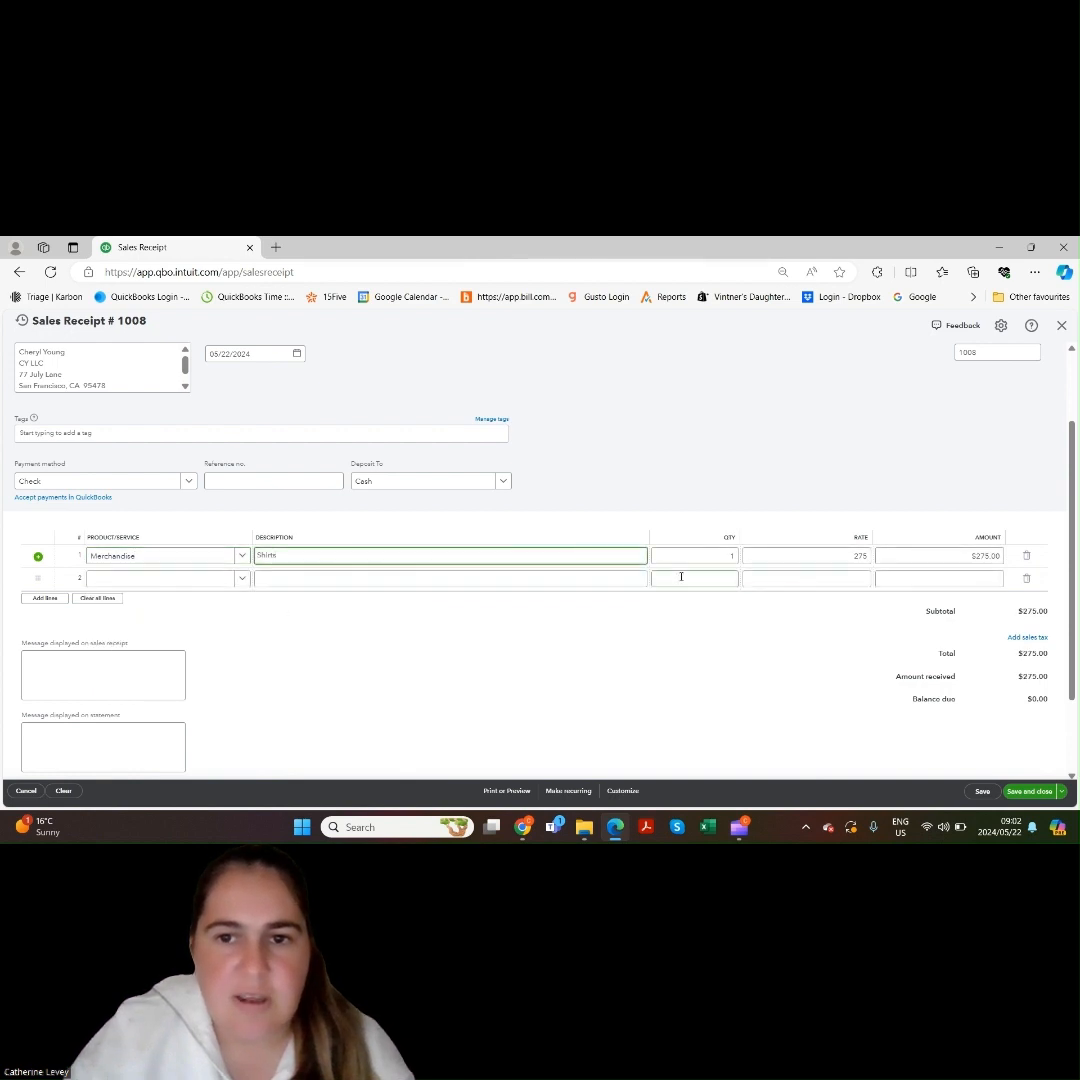
{"action": "left_click", "coordinate": [712, 553]}
{"action": "type", "text": "3"}
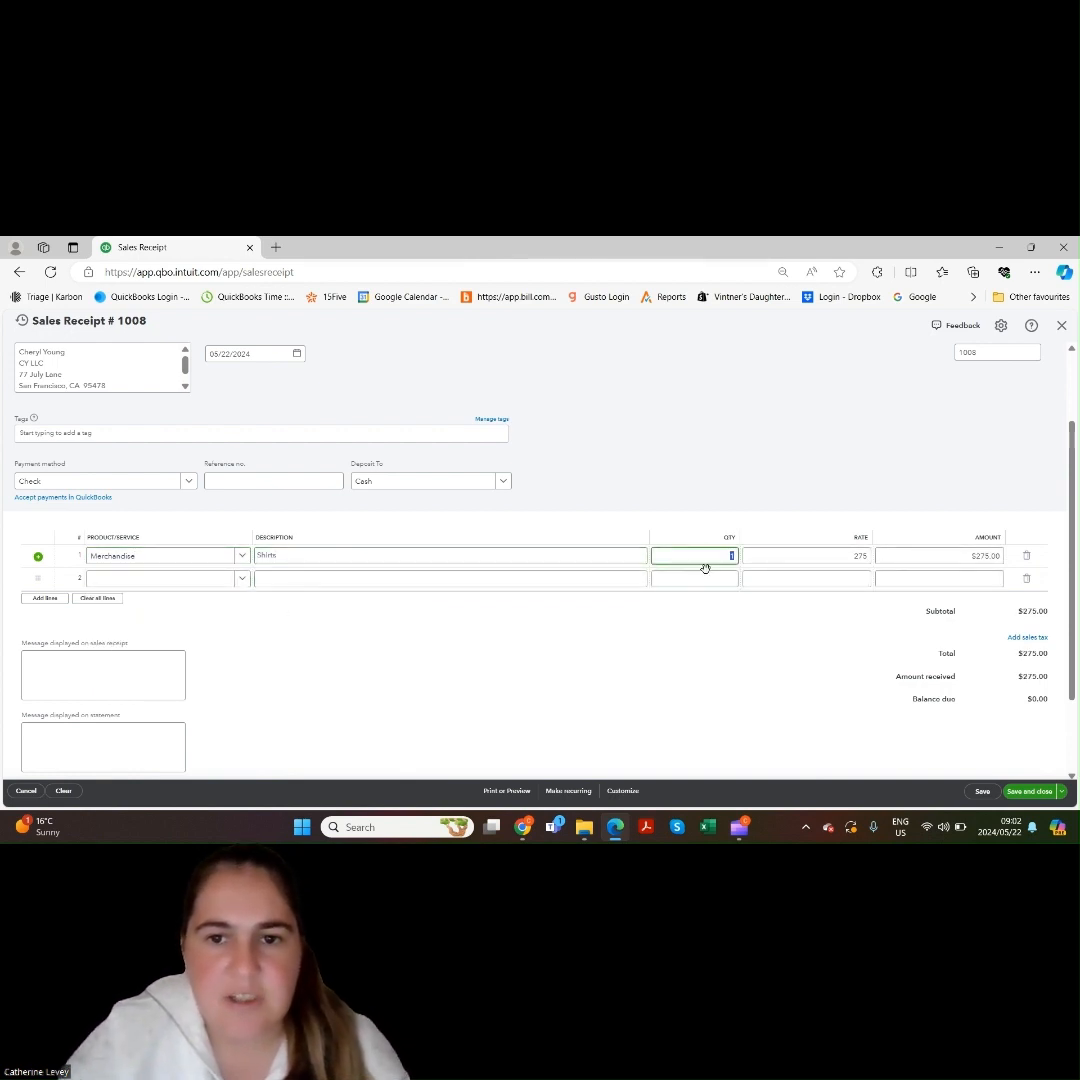
{"action": "key", "text": "Tab"}
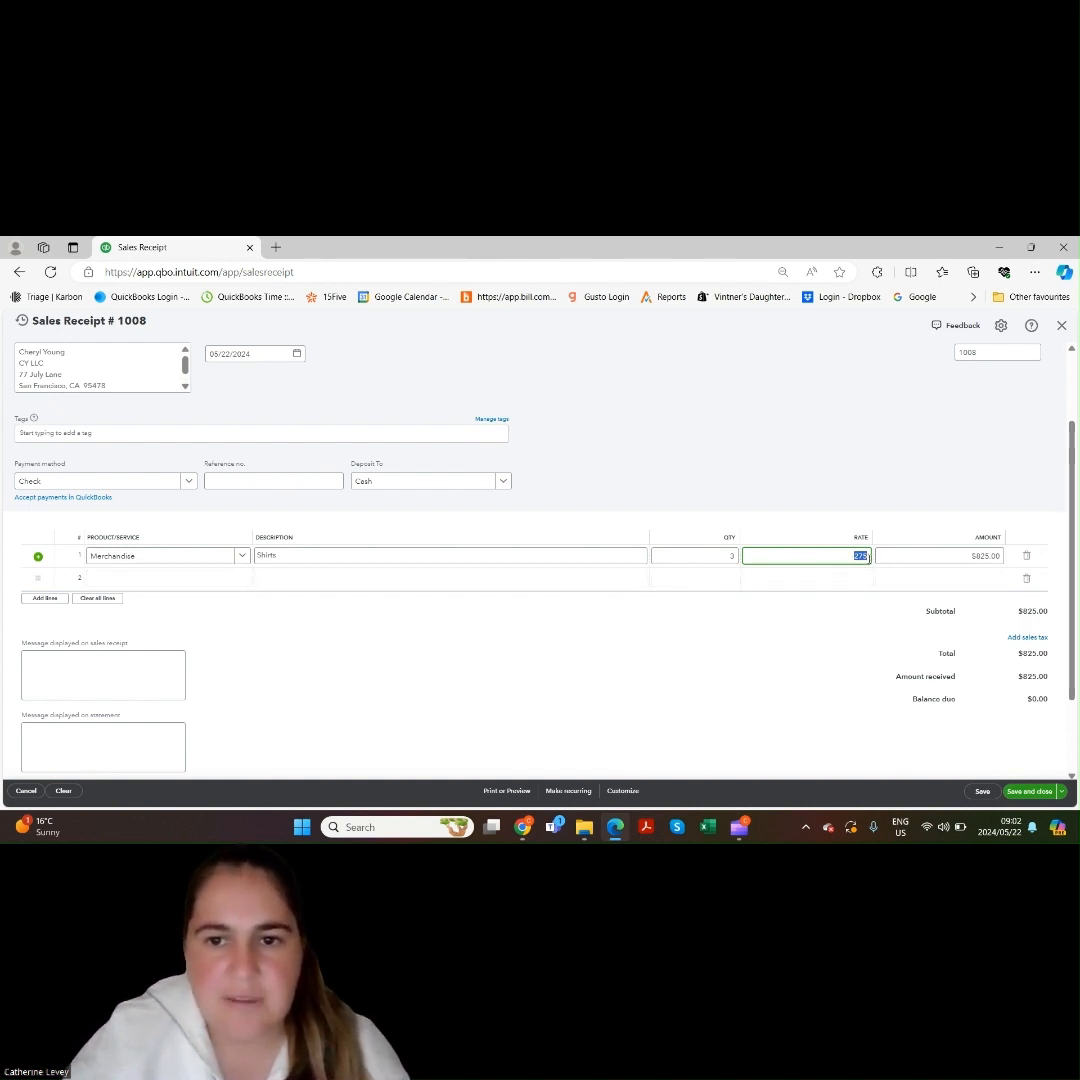
{"action": "left_click", "coordinate": [1004, 556]}
{"action": "left_click", "coordinate": [212, 579]}
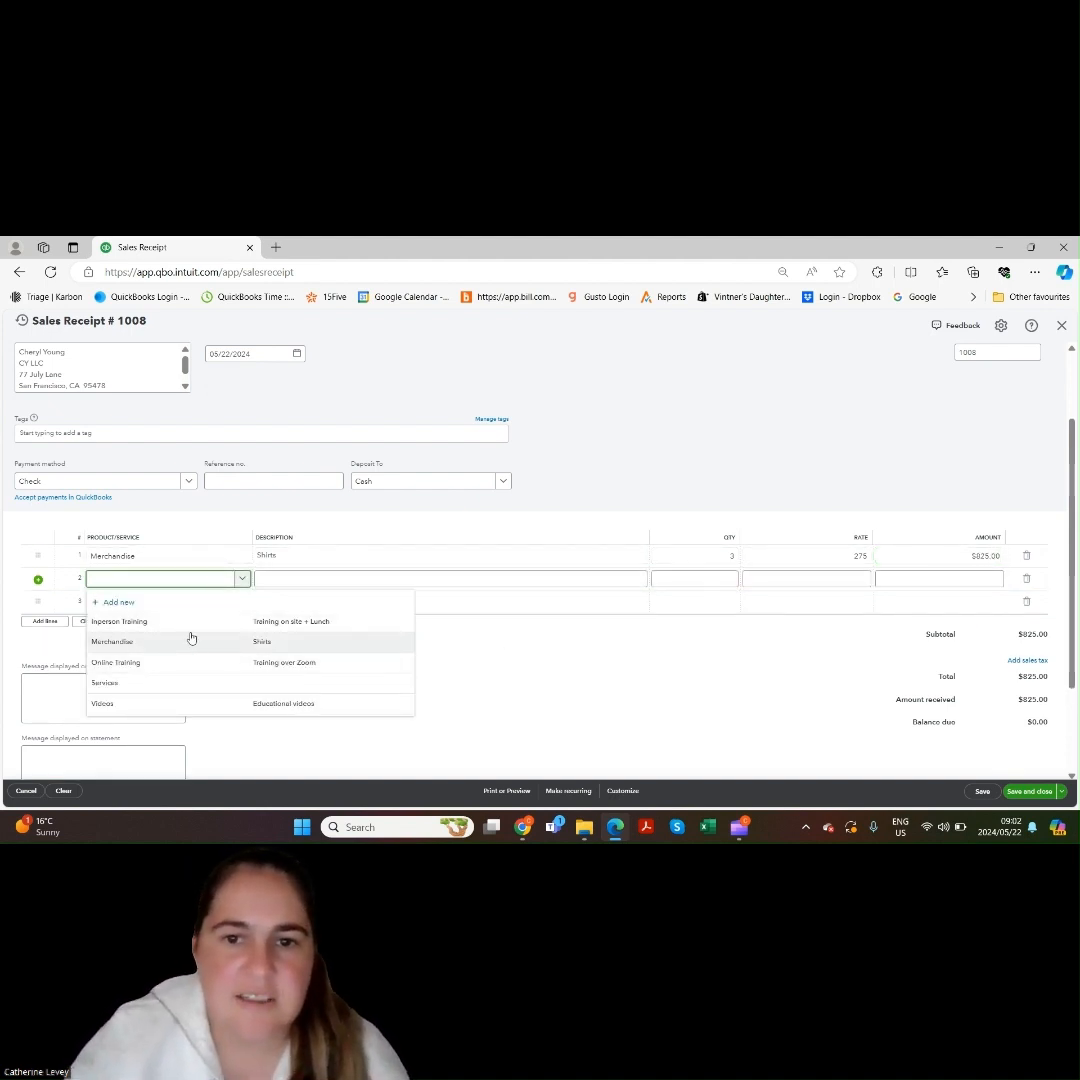
{"action": "left_click", "coordinate": [518, 636]}
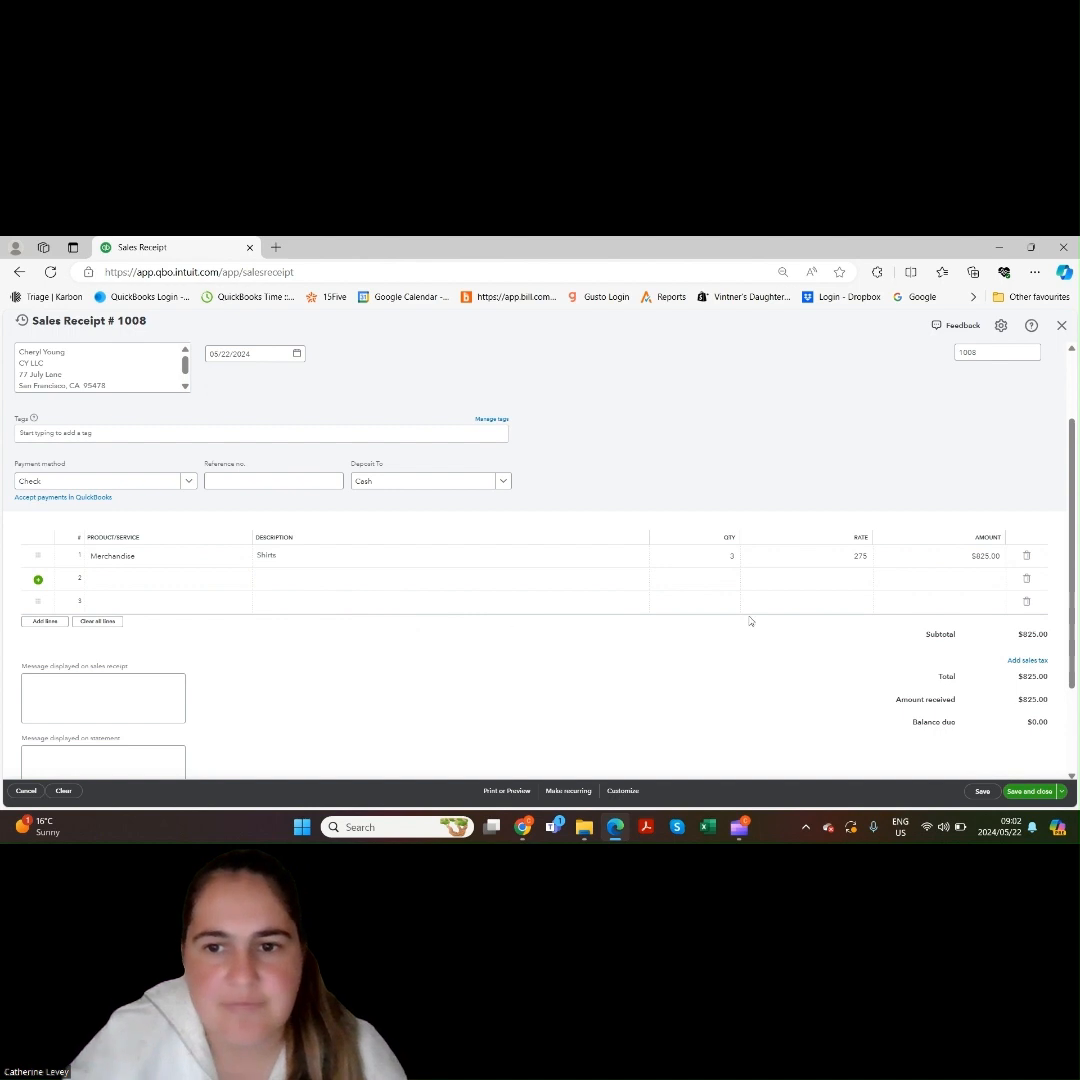
Step: Enter "Paid in Cash" as the message displayed on the sales receipt, leaving the statement message empty
{"action": "left_click_drag", "start_coordinate": [1073, 583], "coordinate": [1075, 594]}
{"action": "scroll", "coordinate": [1075, 594], "scroll_direction": "down", "scroll_amount": 2}
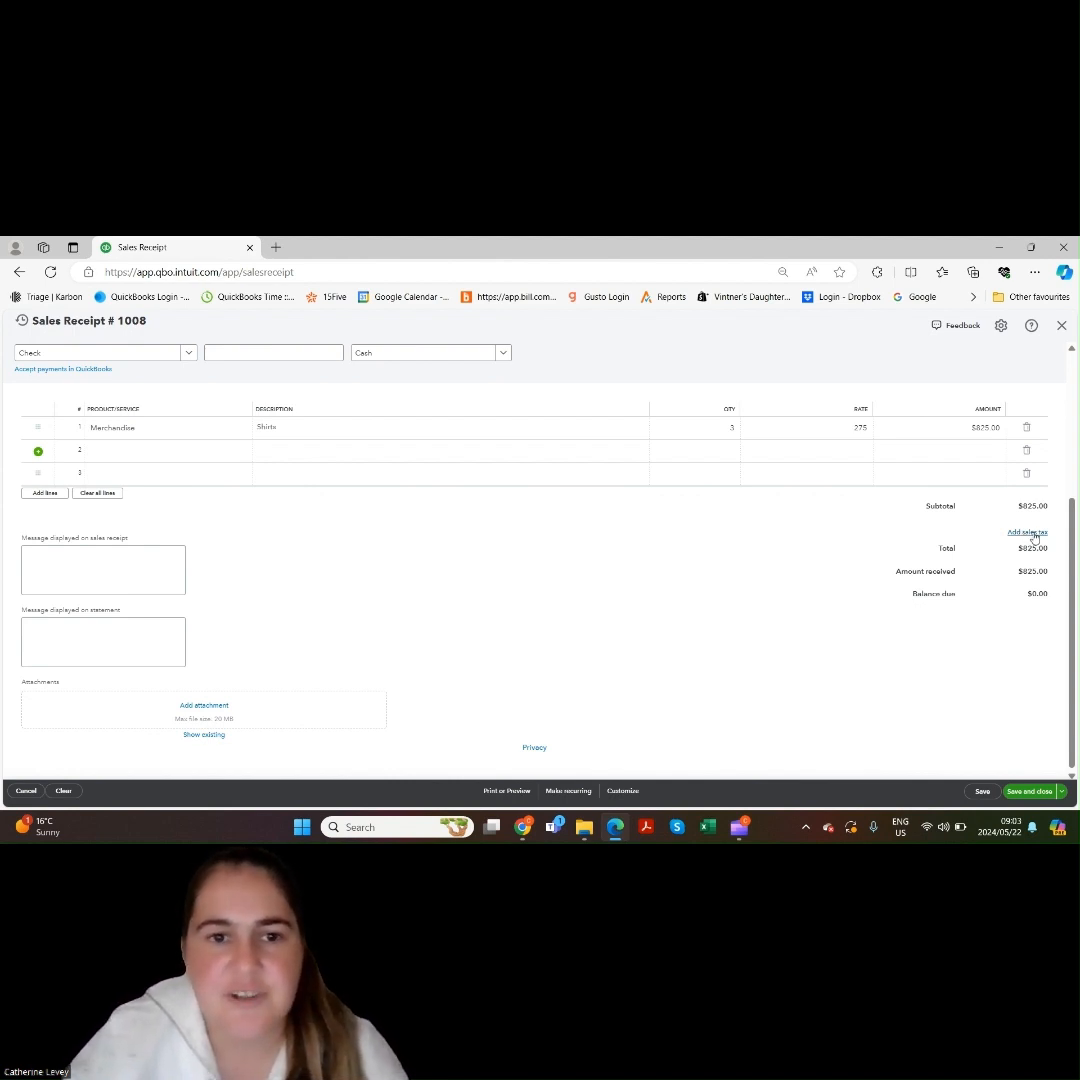
{"action": "left_click", "coordinate": [99, 575]}
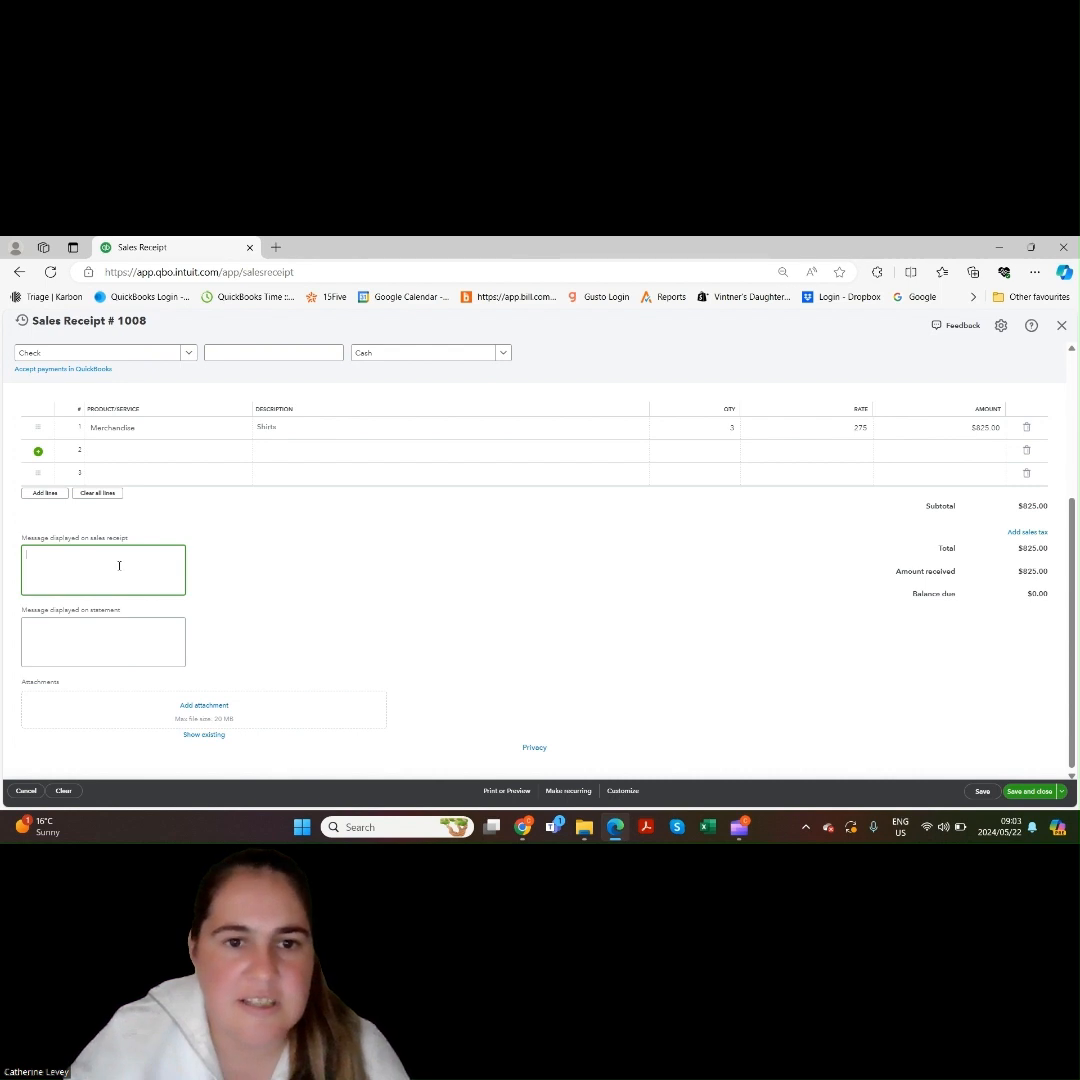
{"action": "key", "text": "Caps_Lock"}
{"action": "type", "text": "P"}
{"action": "key", "text": "Caps_Lock"}
{"action": "type", "text": "aid In Cash"}
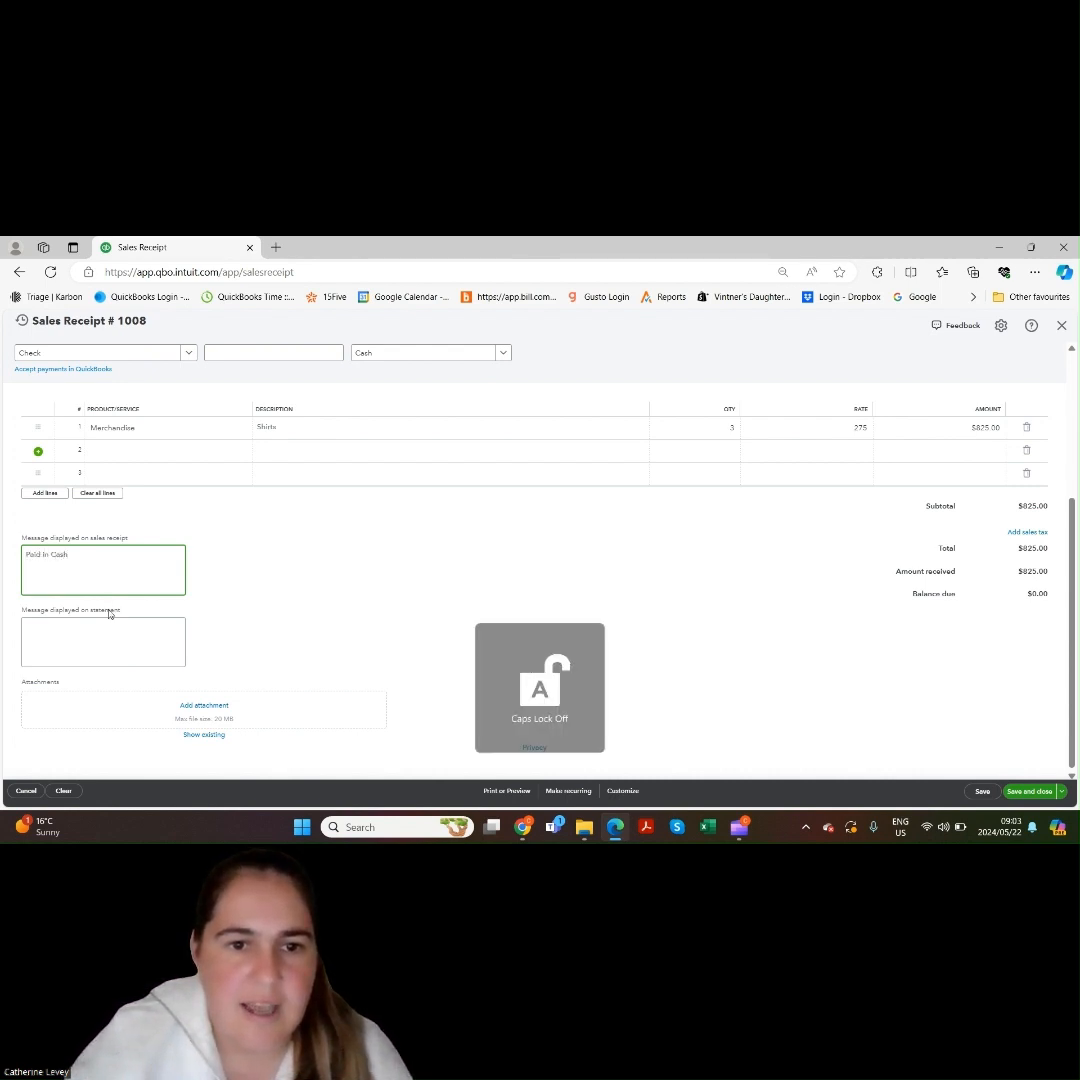
{"action": "left_click", "coordinate": [107, 631]}
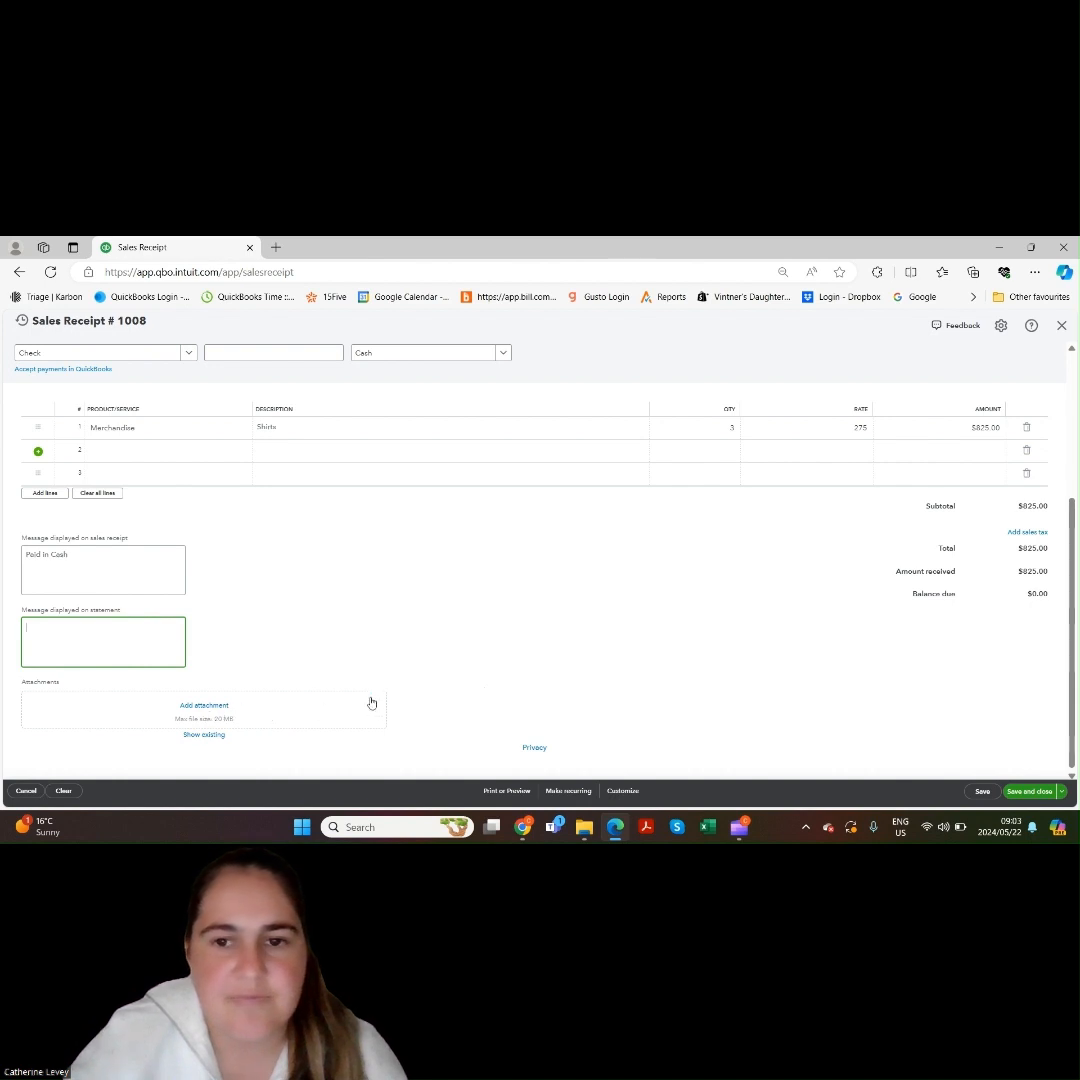
Step: Save the sales receipt and open its print preview
{"action": "left_click_drag", "start_coordinate": [1073, 729], "coordinate": [1072, 747]}
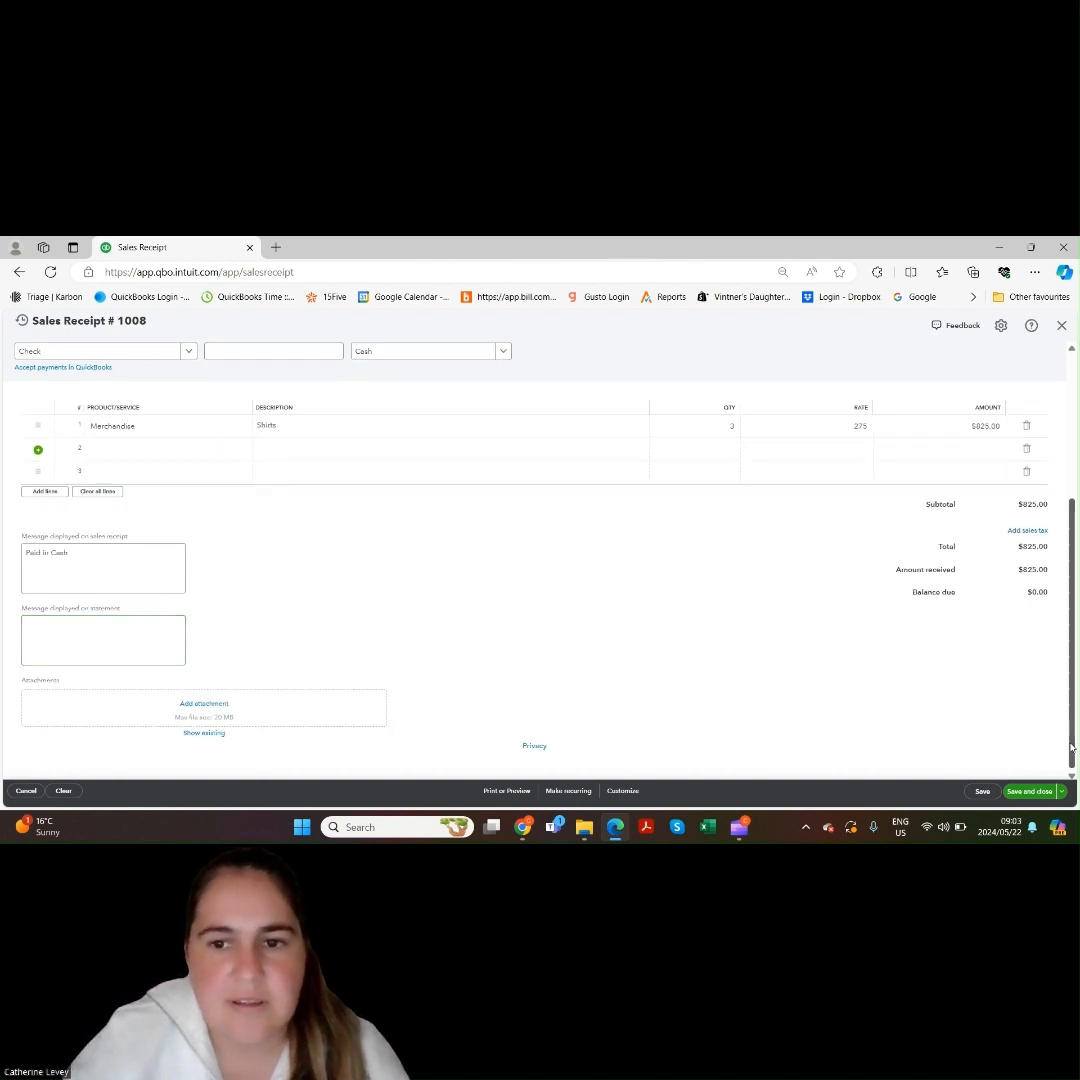
{"action": "left_click", "coordinate": [984, 792]}
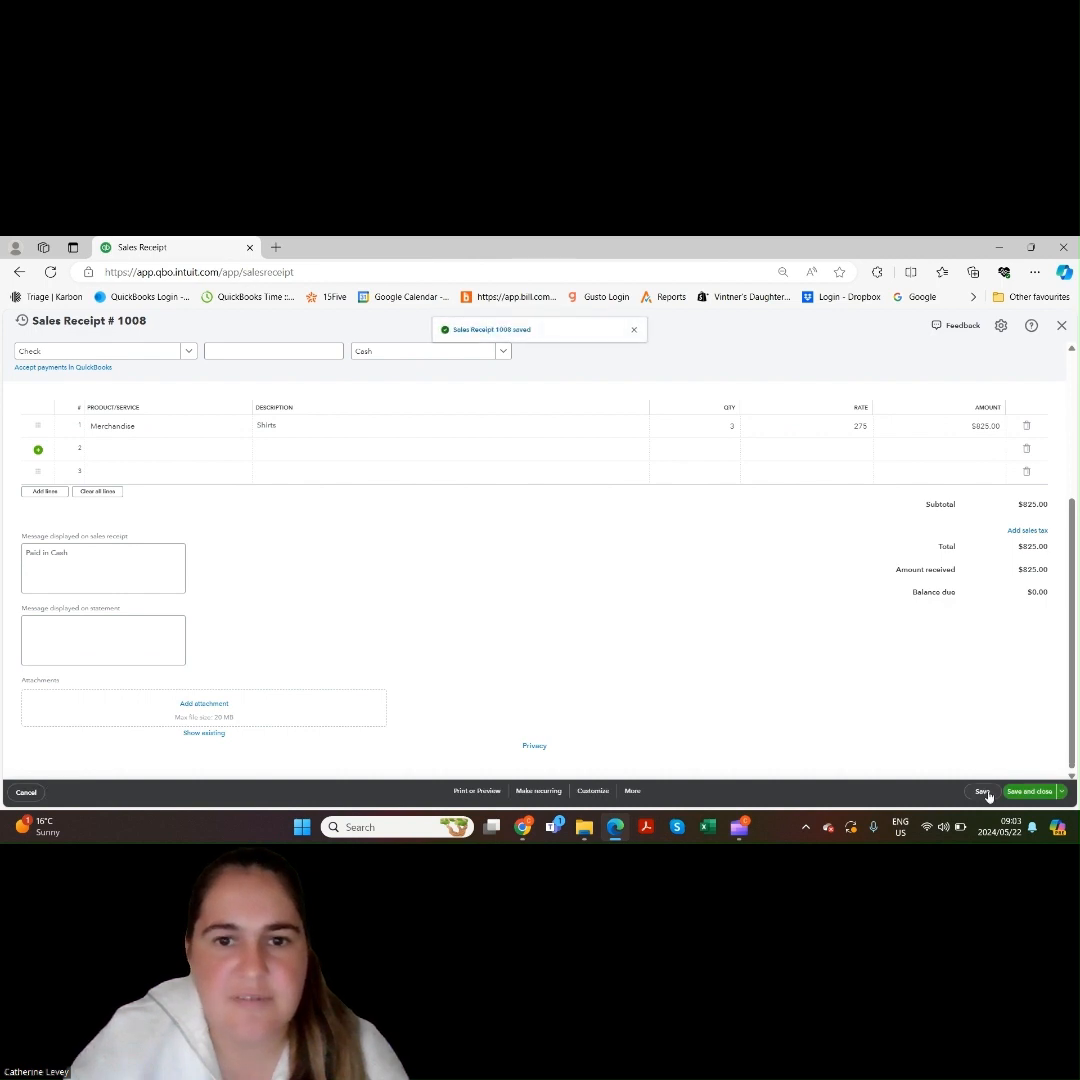
{"action": "left_click", "coordinate": [478, 791]}
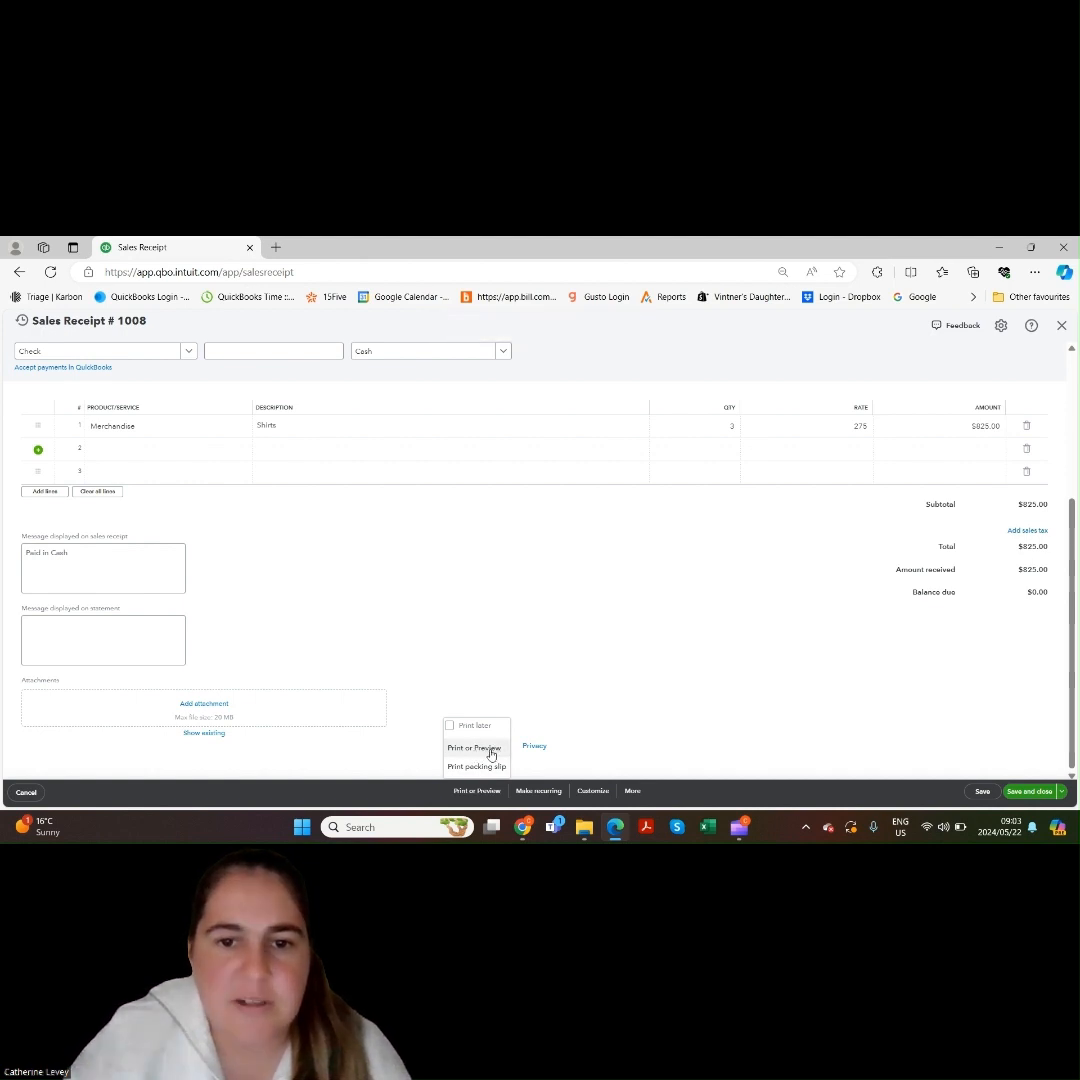
{"action": "left_click", "coordinate": [475, 748]}
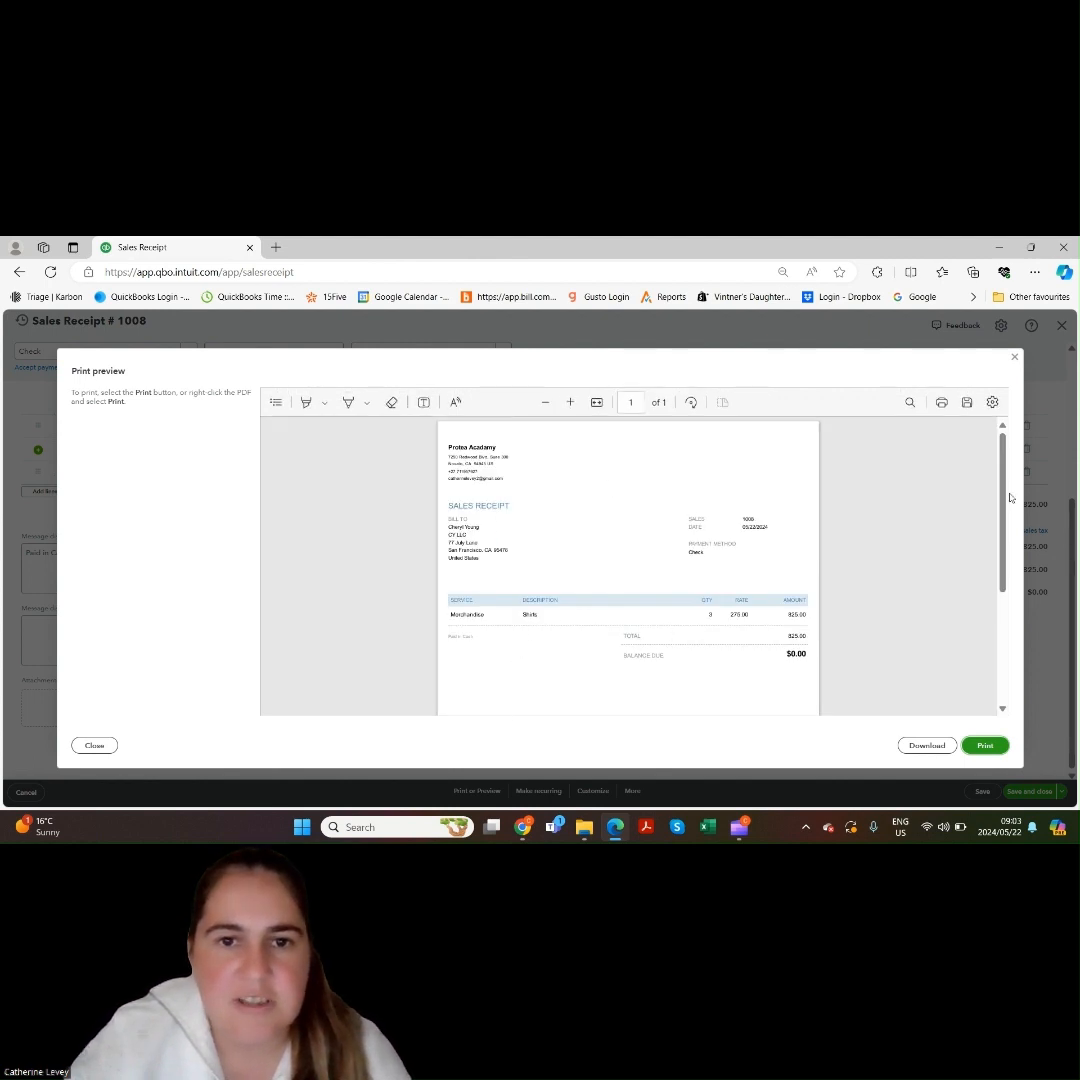
Step: Examine the sales receipt's print preview and the PDF viewer's settings, and close the preview
{"action": "mouse_move", "coordinate": [1010, 497]}
{"action": "left_mouse_down"}
{"action": "mouse_move", "coordinate": [995, 607]}
{"action": "mouse_move", "coordinate": [1005, 471]}
{"action": "left_mouse_up"}
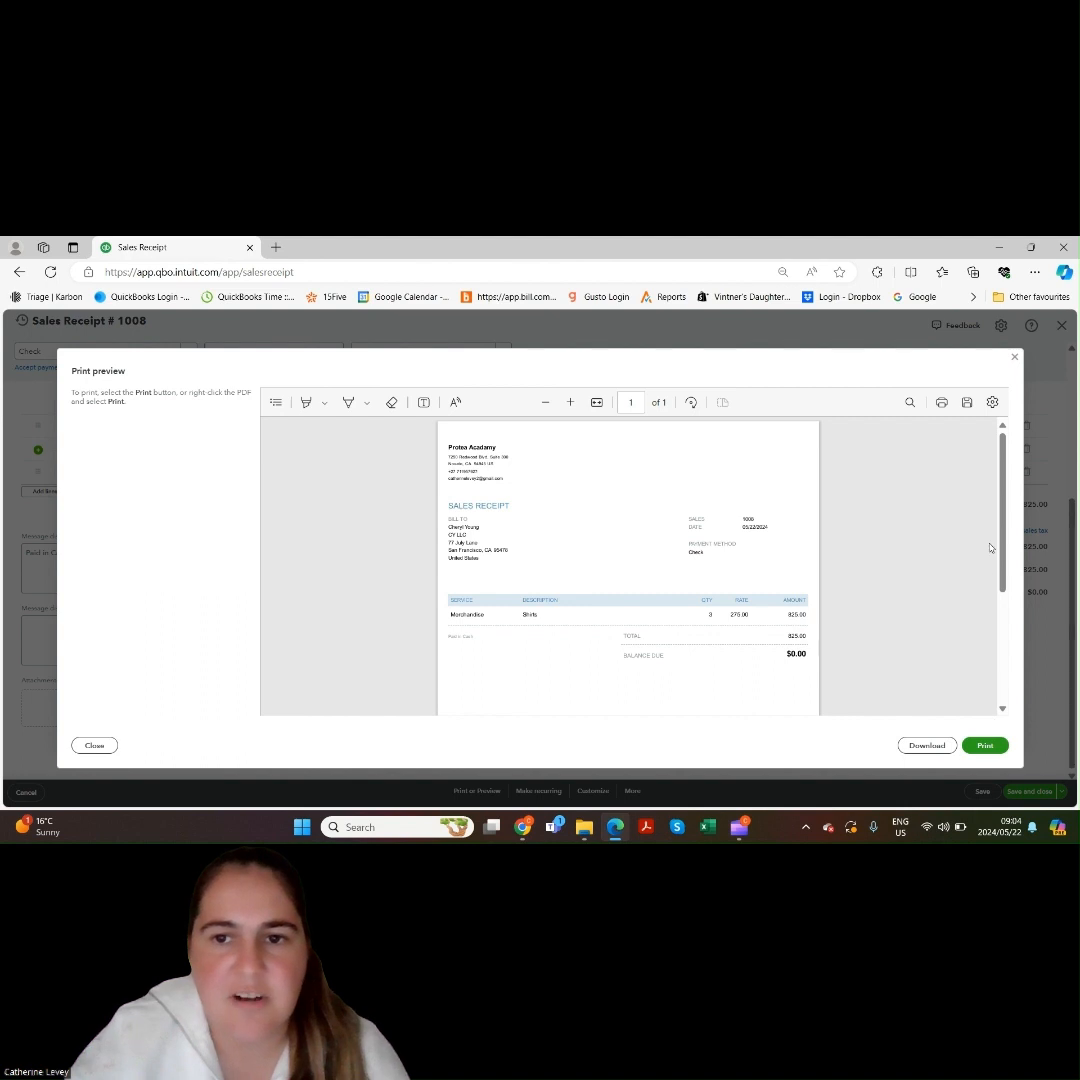
{"action": "left_click", "coordinate": [993, 402]}
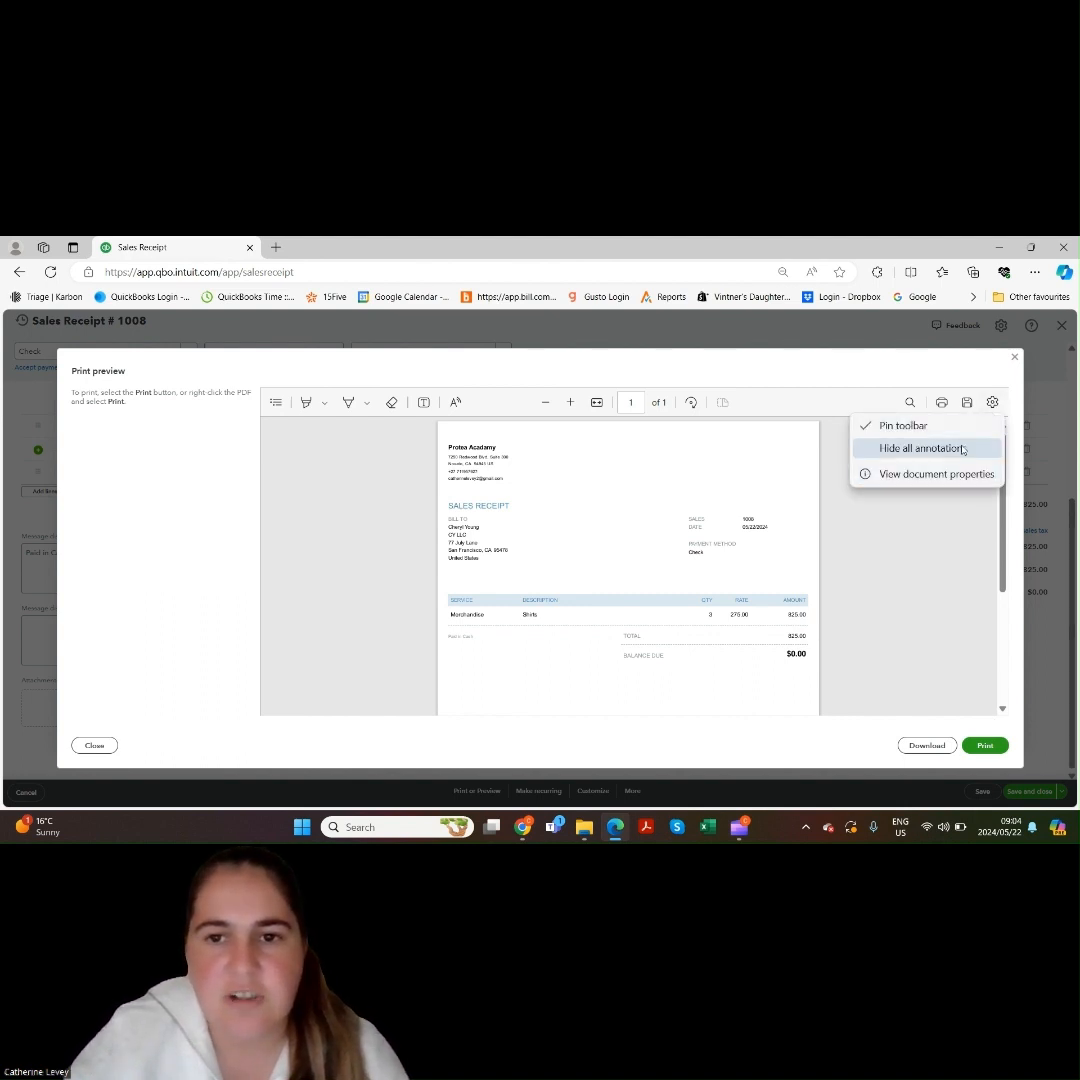
{"action": "left_click", "coordinate": [992, 403]}
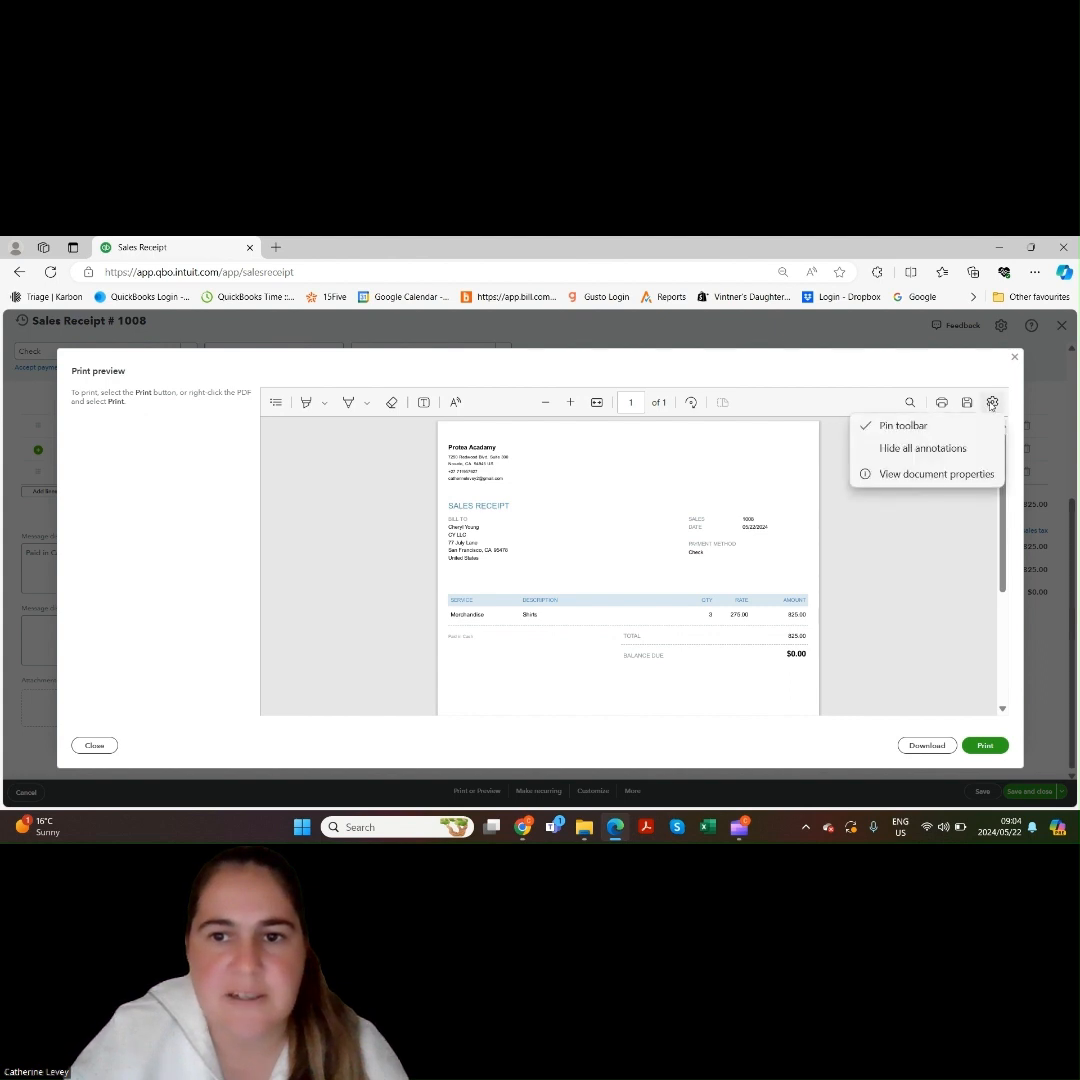
{"action": "left_click", "coordinate": [1000, 386]}
{"action": "left_click", "coordinate": [1015, 360]}
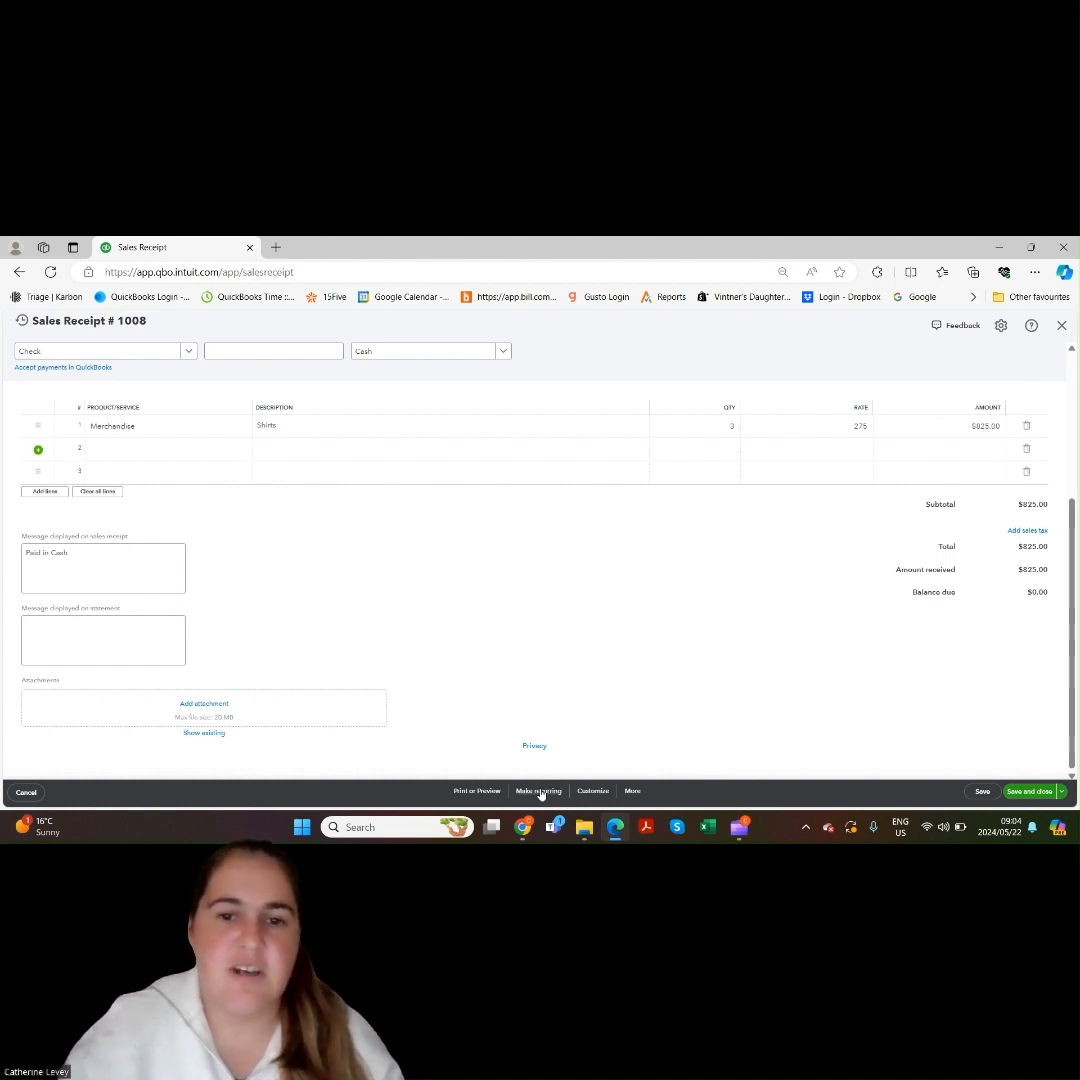
Step: Start a recurring version of the sales receipt, and review its template types and the days-in-advance setting
{"action": "left_click", "coordinate": [540, 792]}
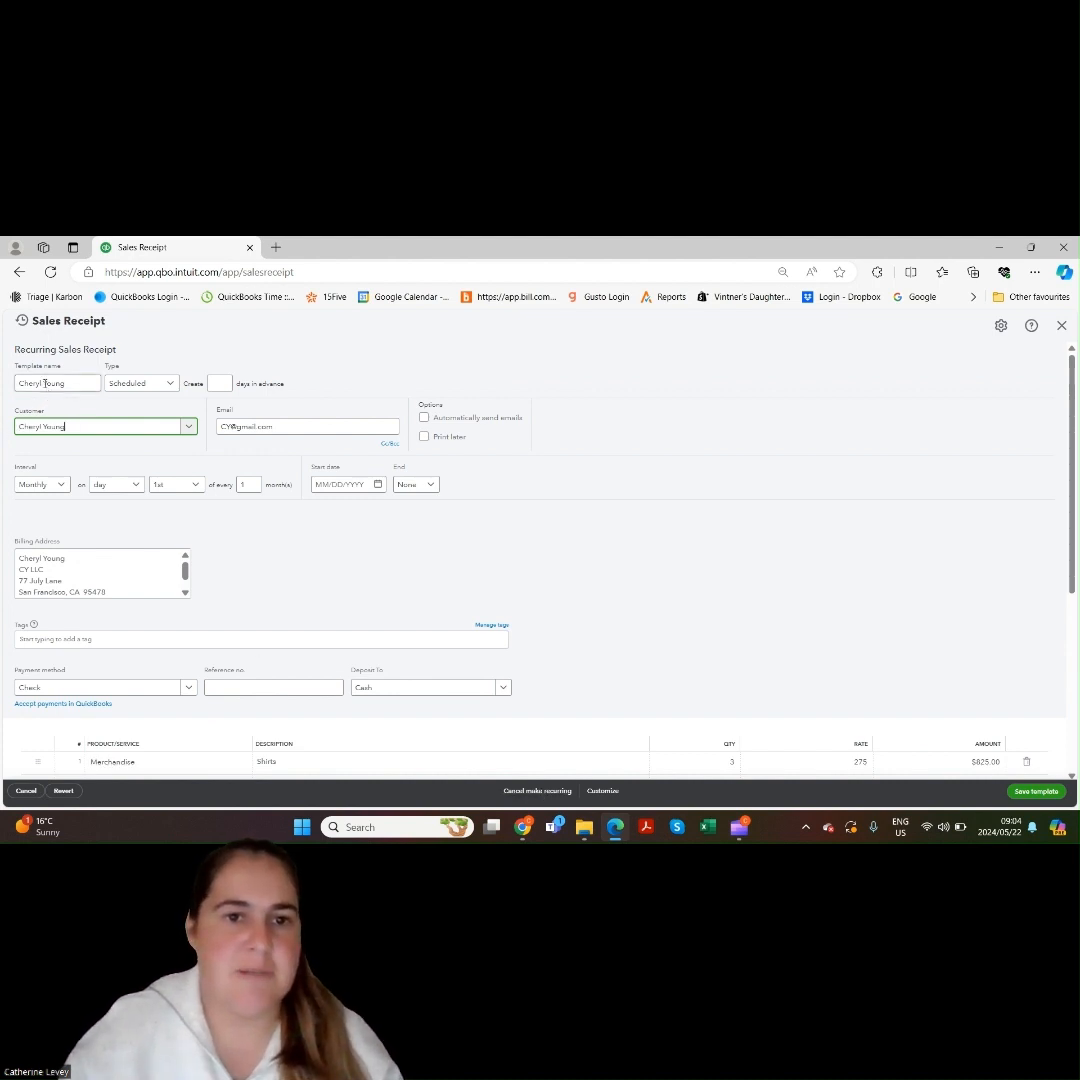
{"action": "left_click", "coordinate": [157, 386]}
{"action": "left_click", "coordinate": [157, 386]}
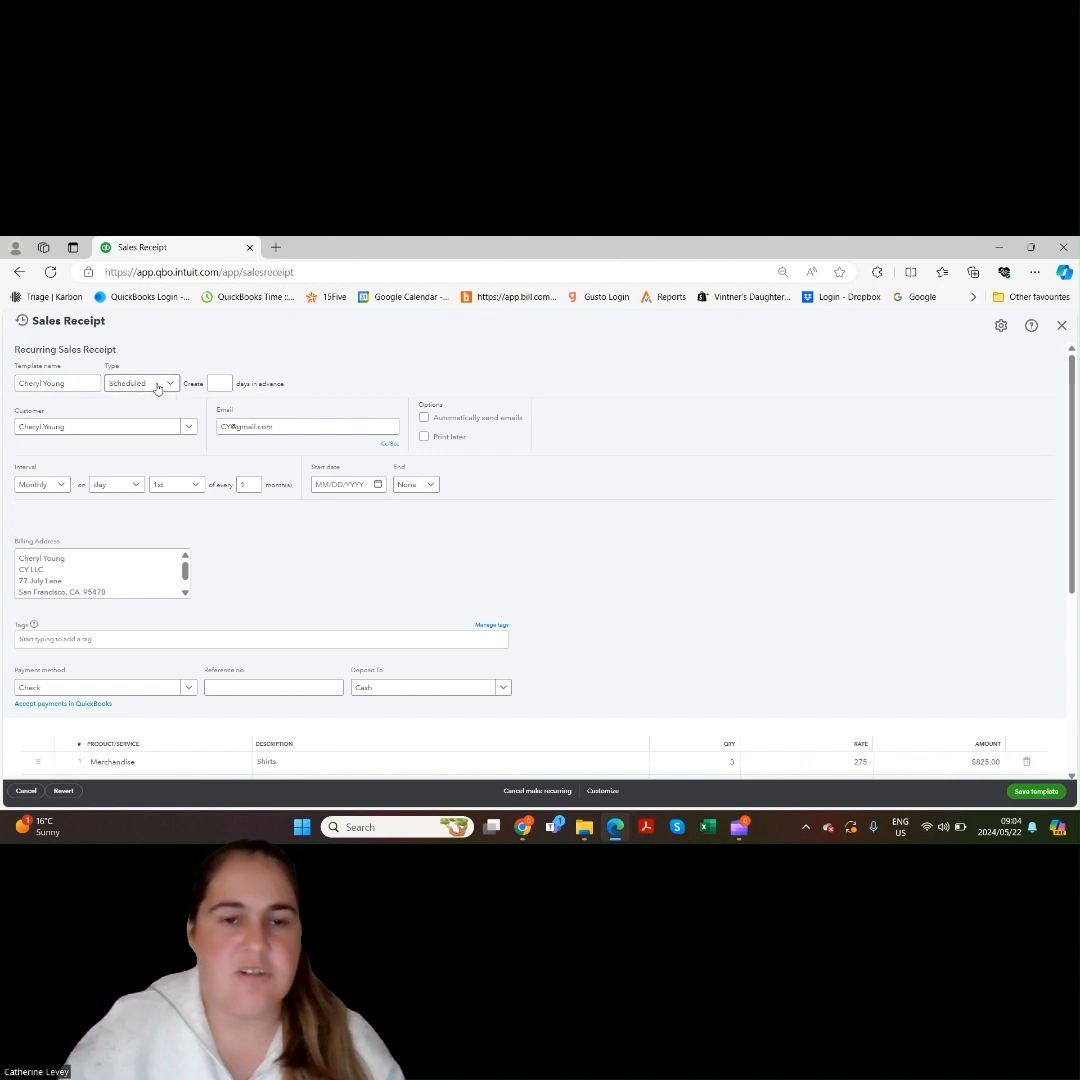
{"action": "left_click", "coordinate": [157, 386]}
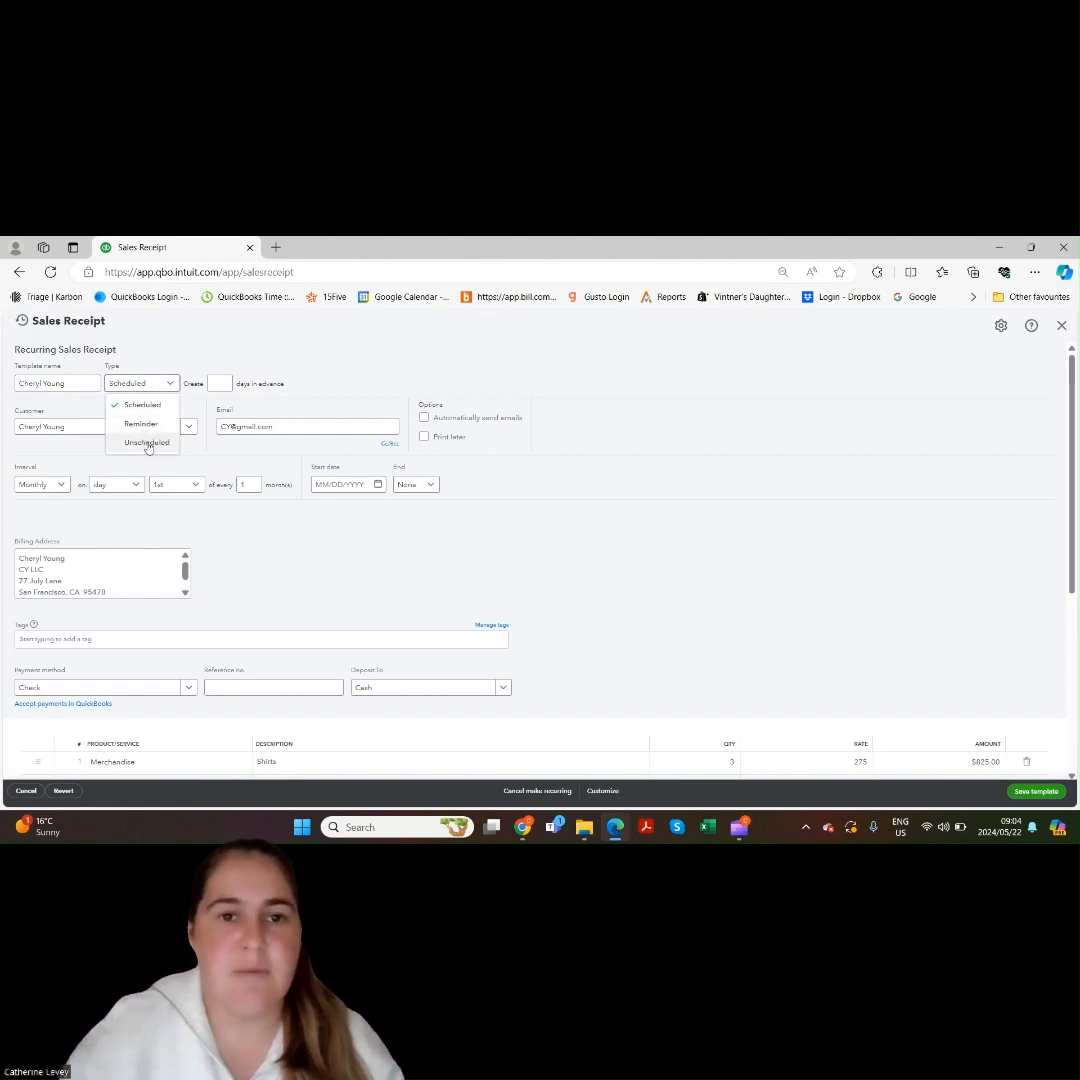
{"action": "left_click", "coordinate": [157, 387]}
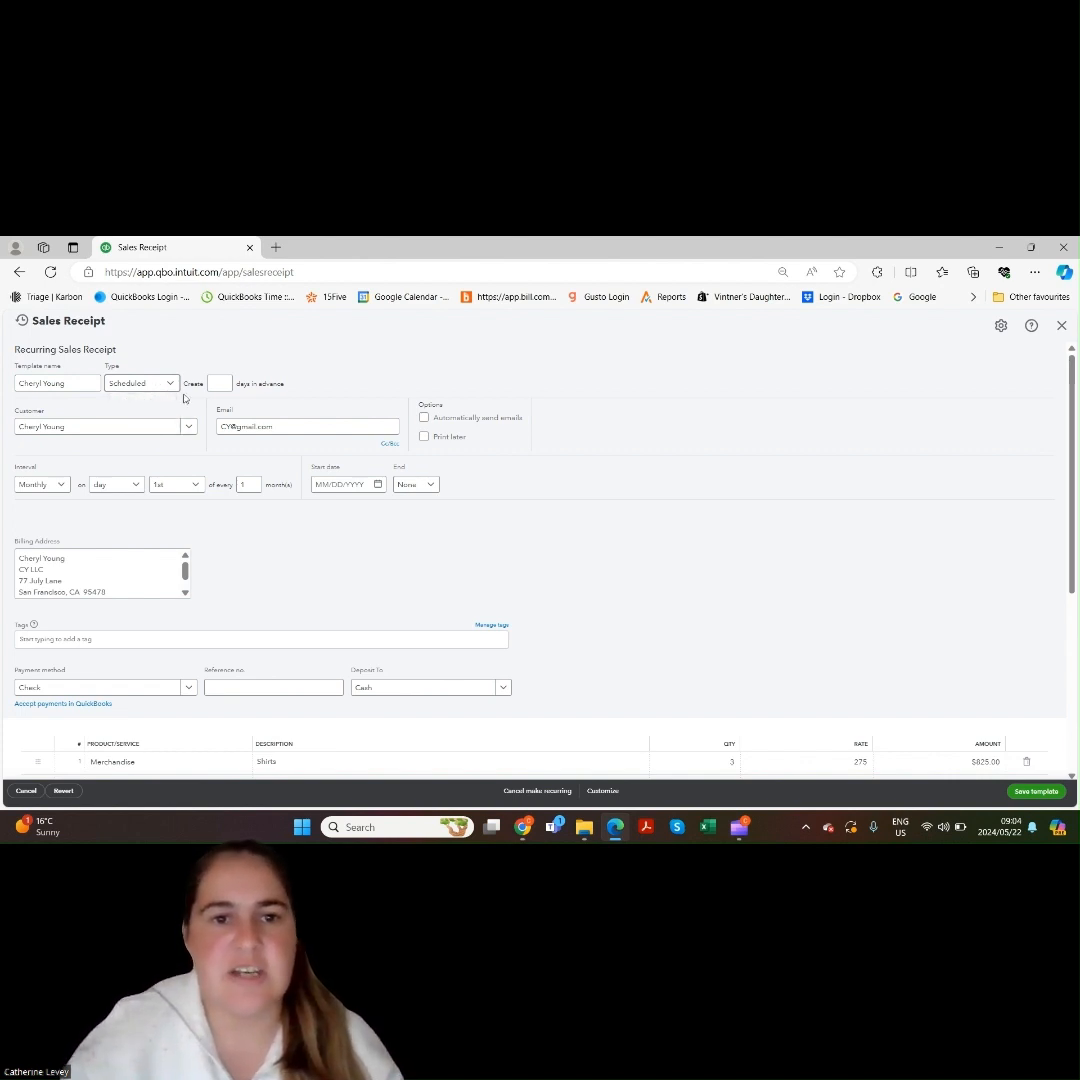
{"action": "left_click", "coordinate": [224, 386]}
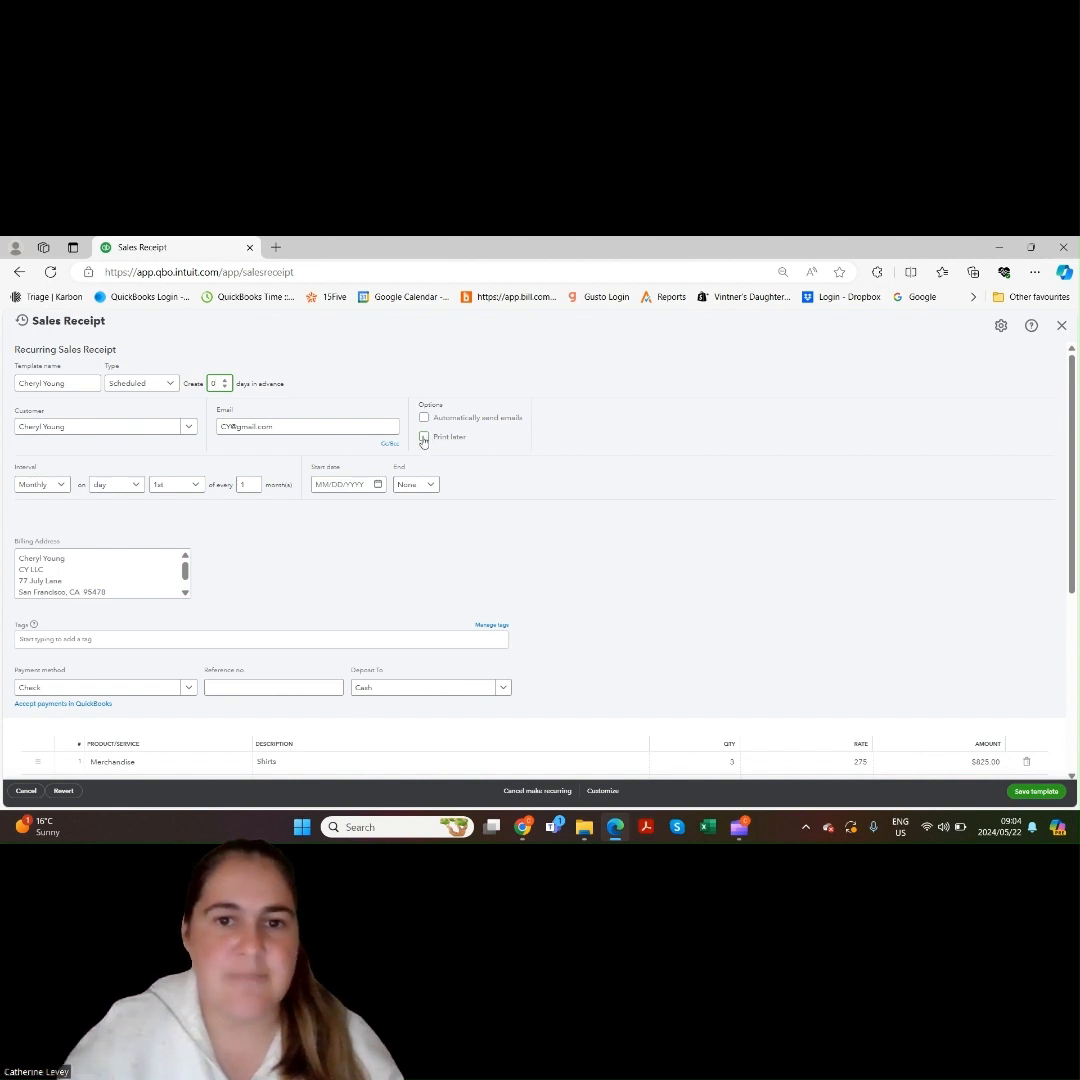
Step: Review the interval, day pattern and day-of-month options for the recurring schedule
{"action": "left_click", "coordinate": [61, 485]}
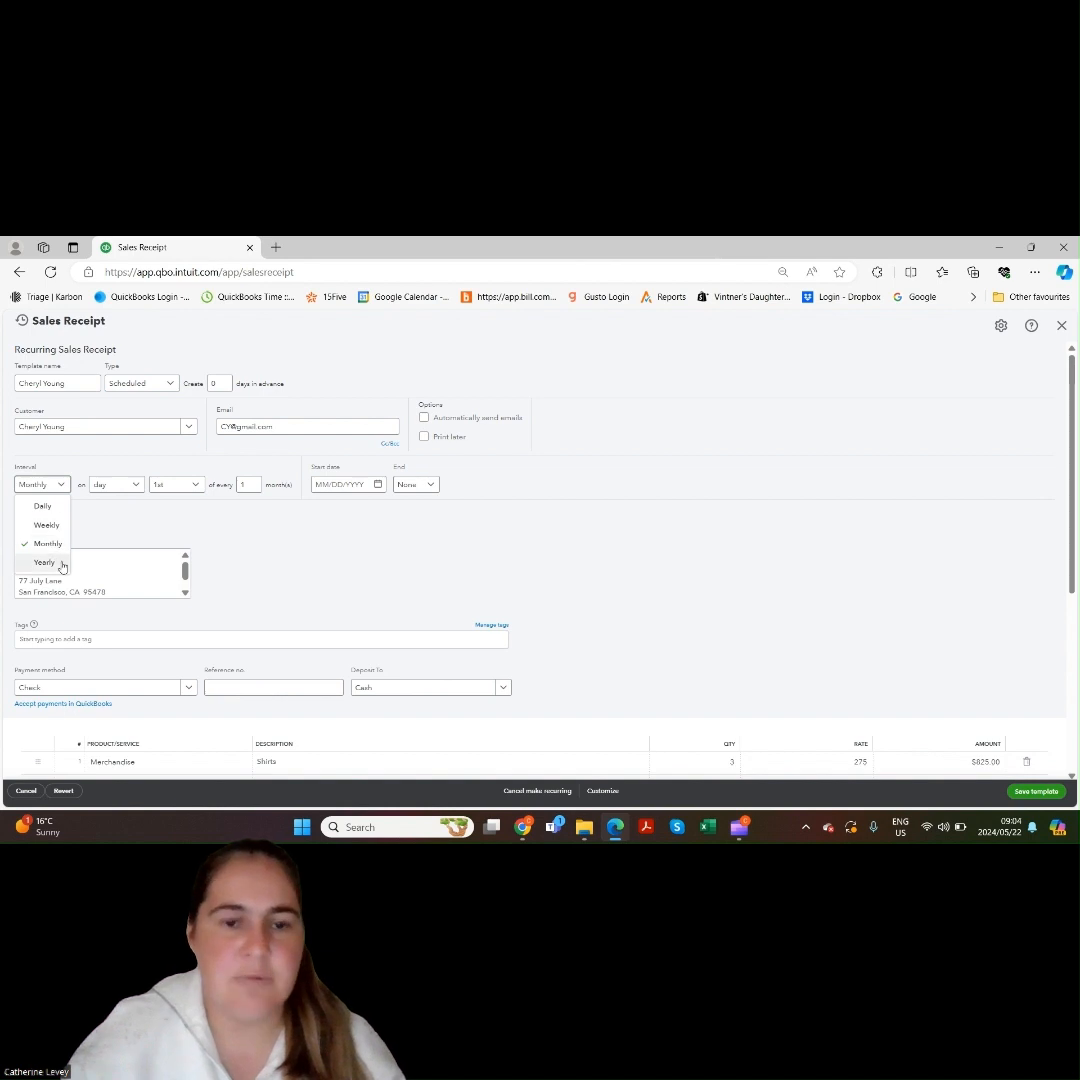
{"action": "left_click", "coordinate": [100, 485]}
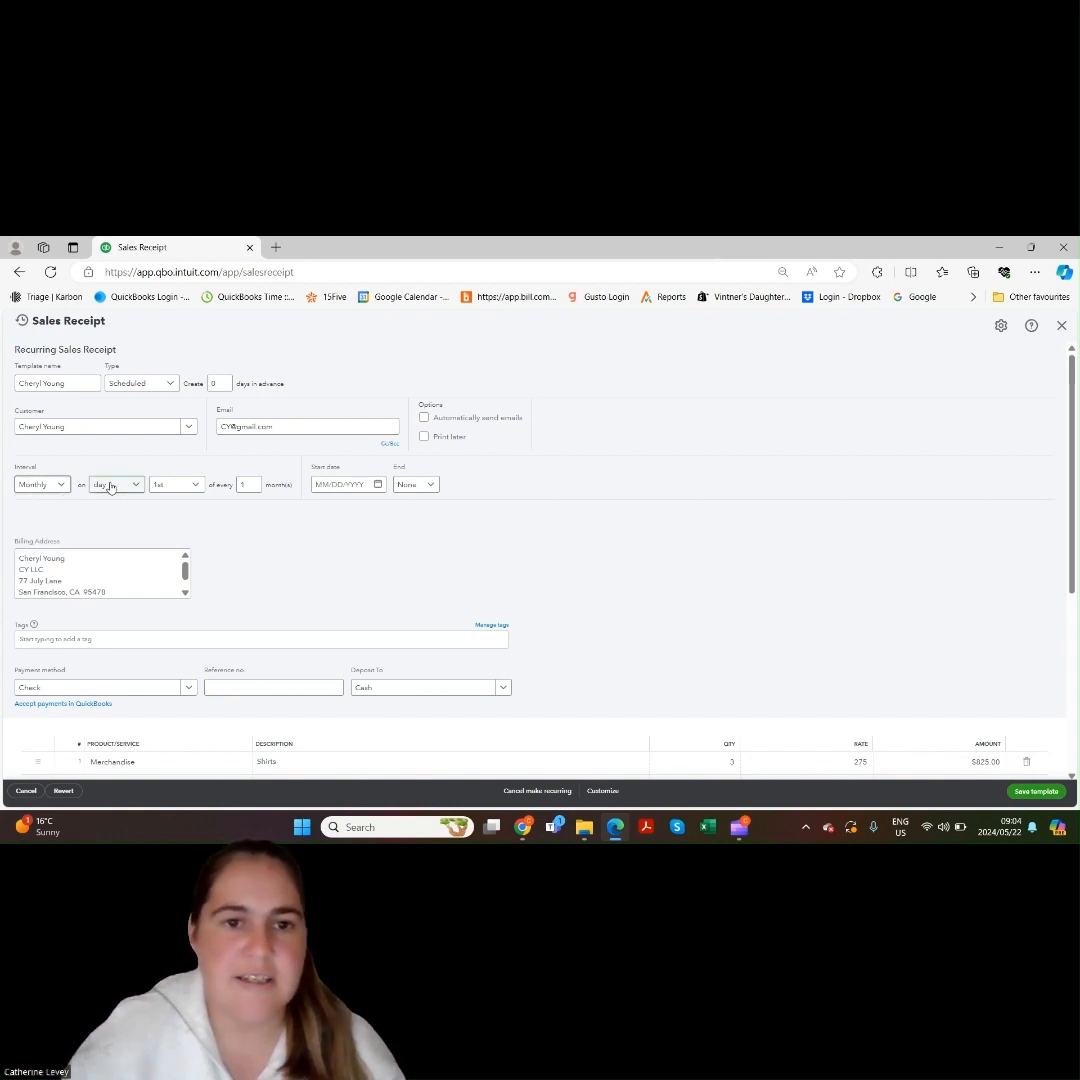
{"action": "left_click", "coordinate": [110, 486]}
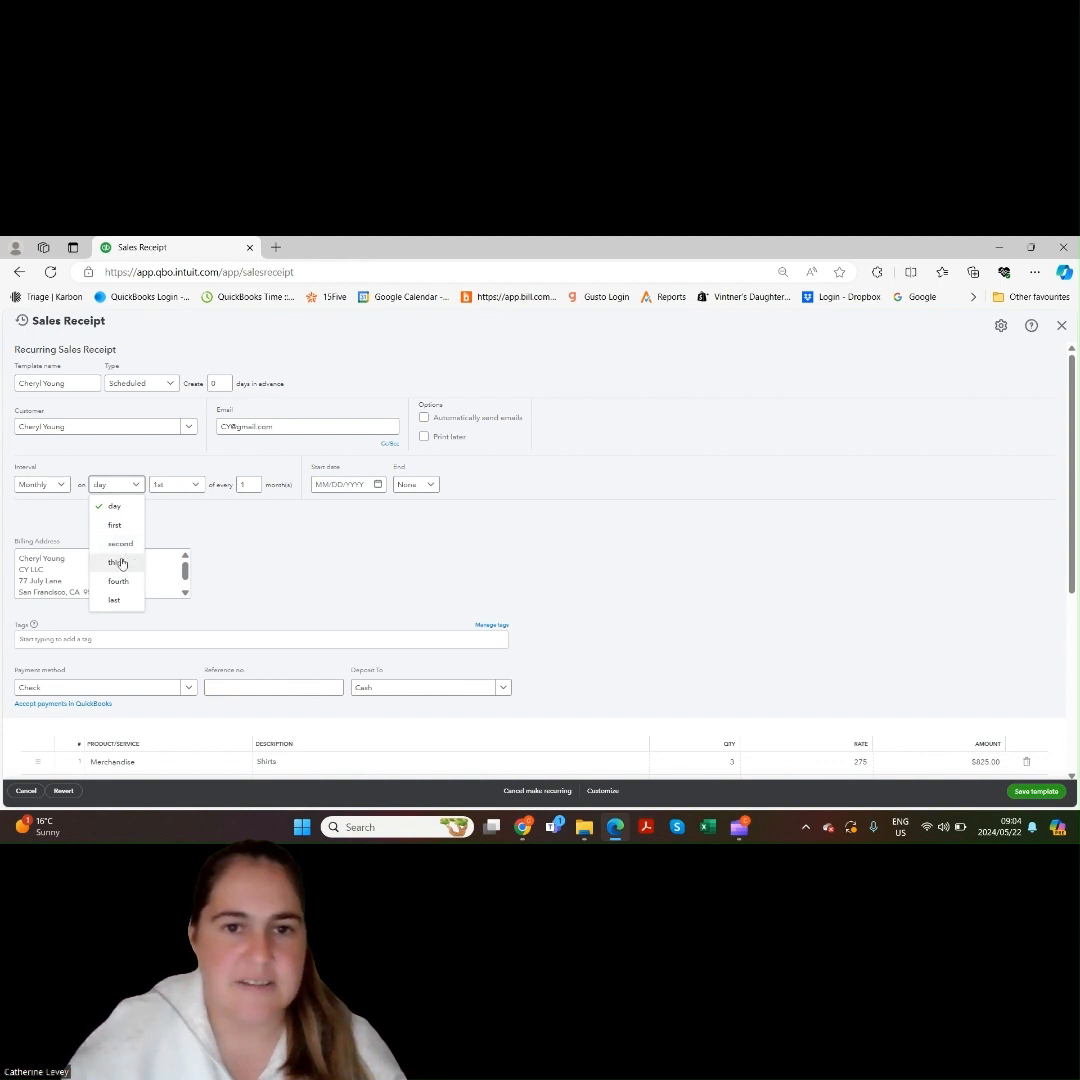
{"action": "left_click", "coordinate": [131, 488]}
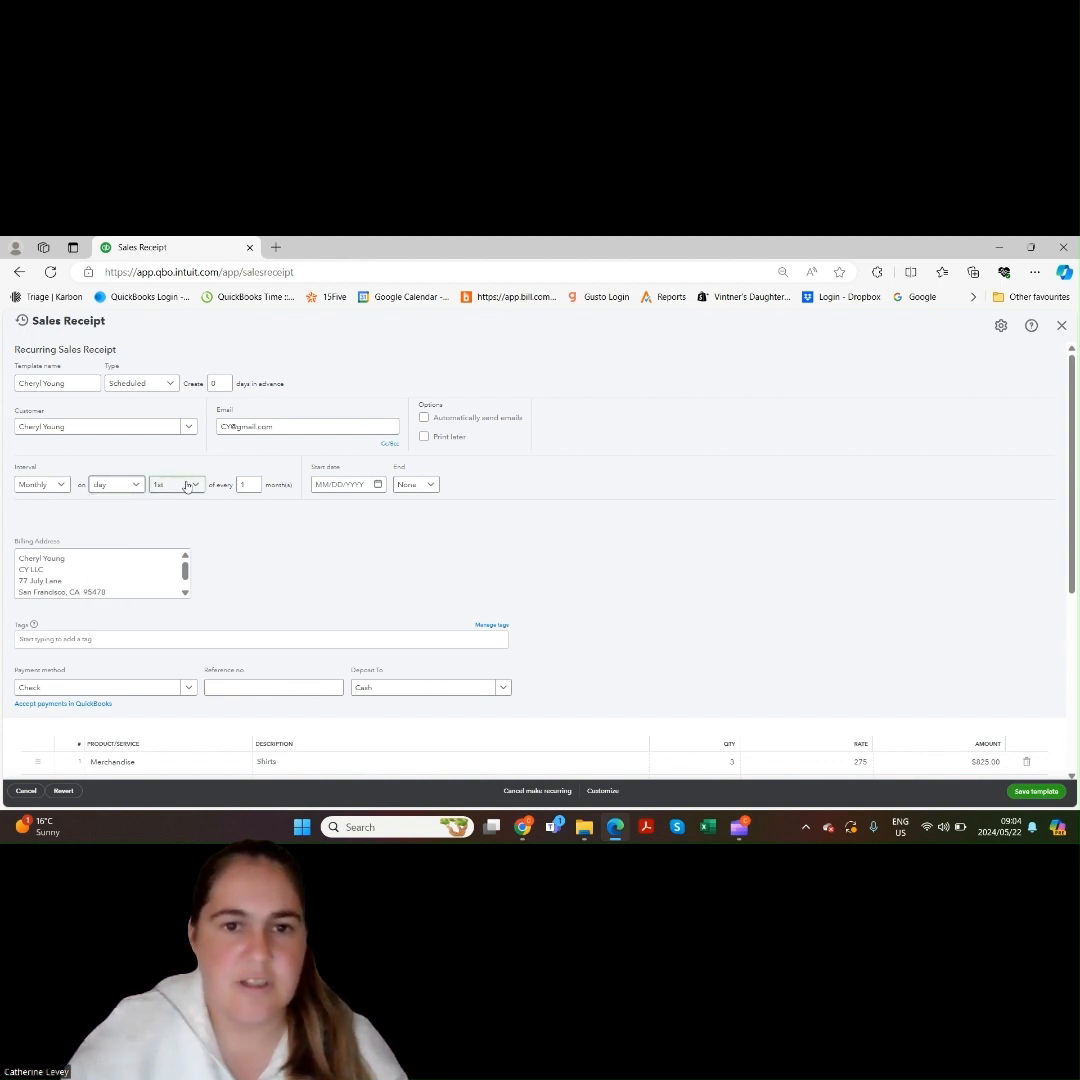
{"action": "left_click", "coordinate": [186, 486]}
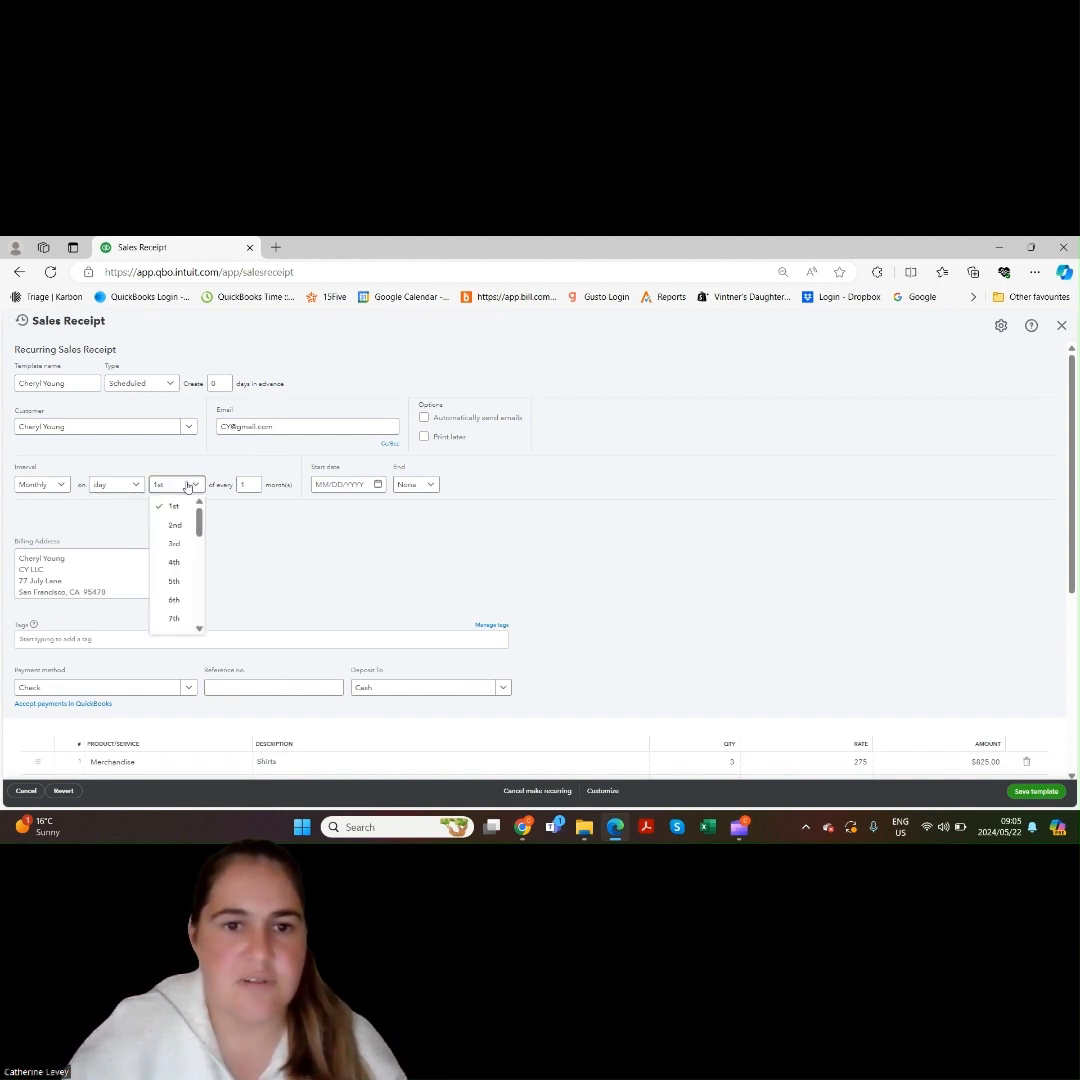
{"action": "mouse_move", "coordinate": [198, 520]}
{"action": "left_mouse_down"}
{"action": "mouse_move", "coordinate": [201, 623]}
{"action": "mouse_move", "coordinate": [191, 505]}
{"action": "left_mouse_up"}
{"action": "left_click", "coordinate": [194, 486]}
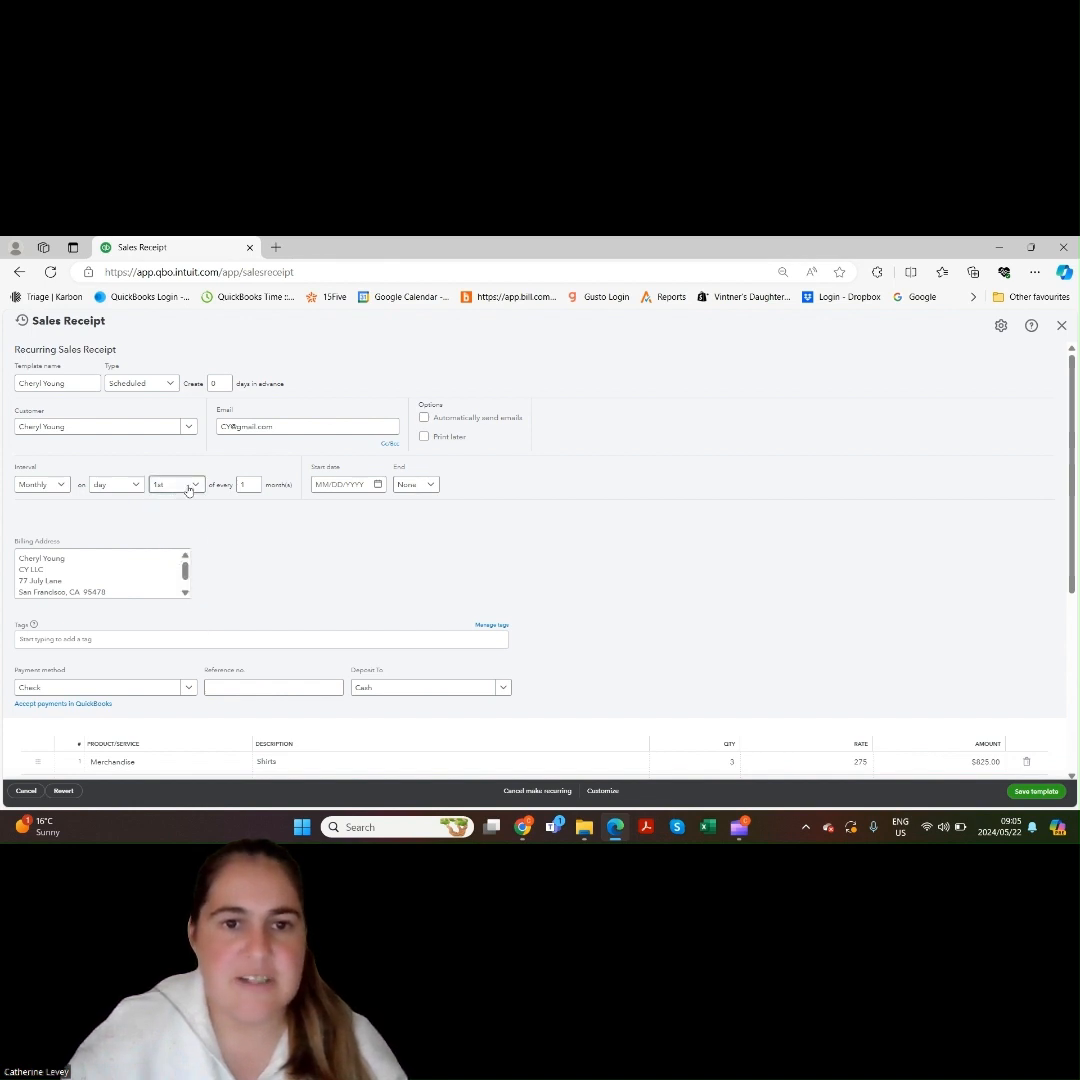
{"action": "left_click", "coordinate": [192, 488]}
{"action": "left_click", "coordinate": [222, 492]}
Step: Try other month counts and check the start date and end options, and cancel making the sales receipt recurring
{"action": "left_click", "coordinate": [249, 485]}
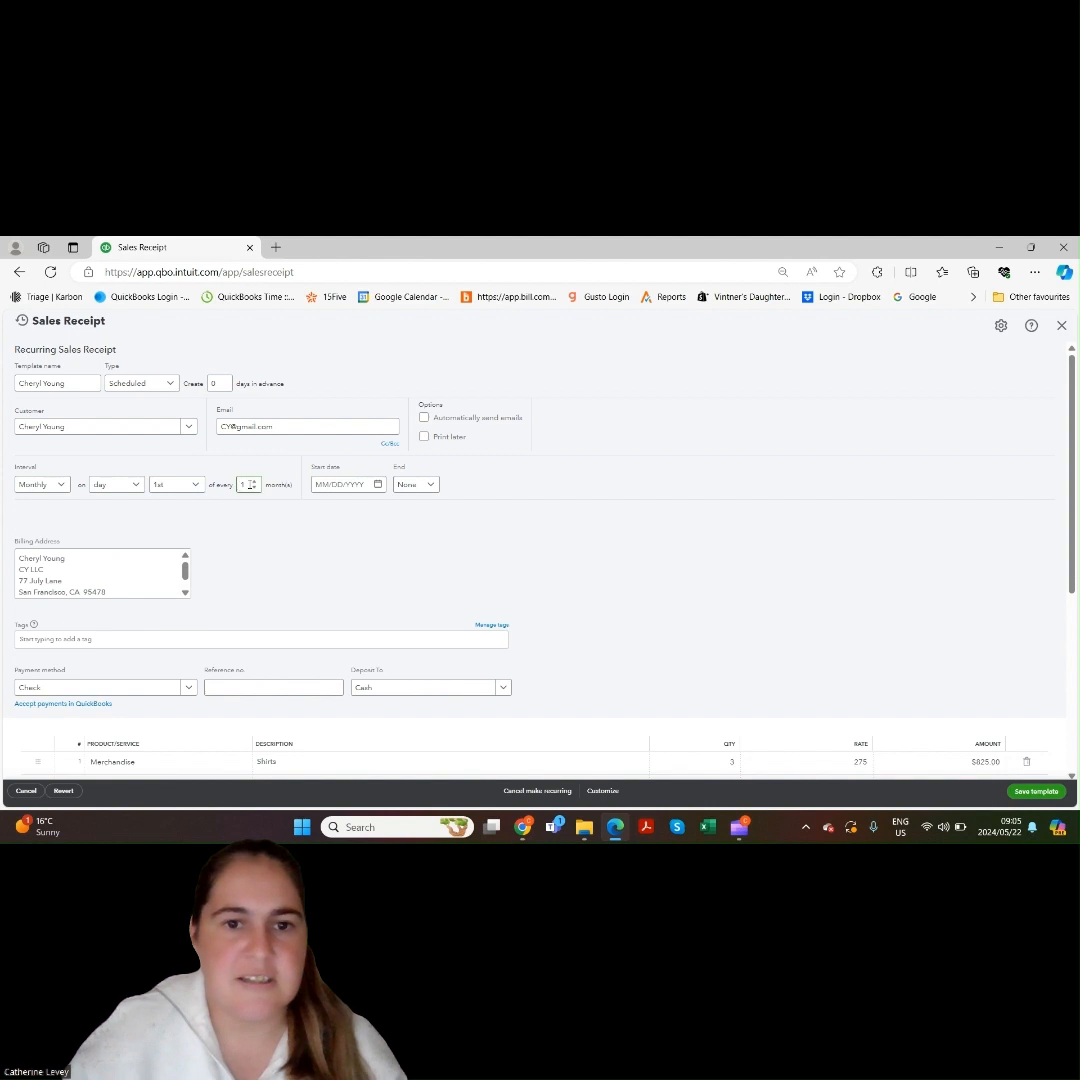
{"action": "left_click", "coordinate": [254, 485]}
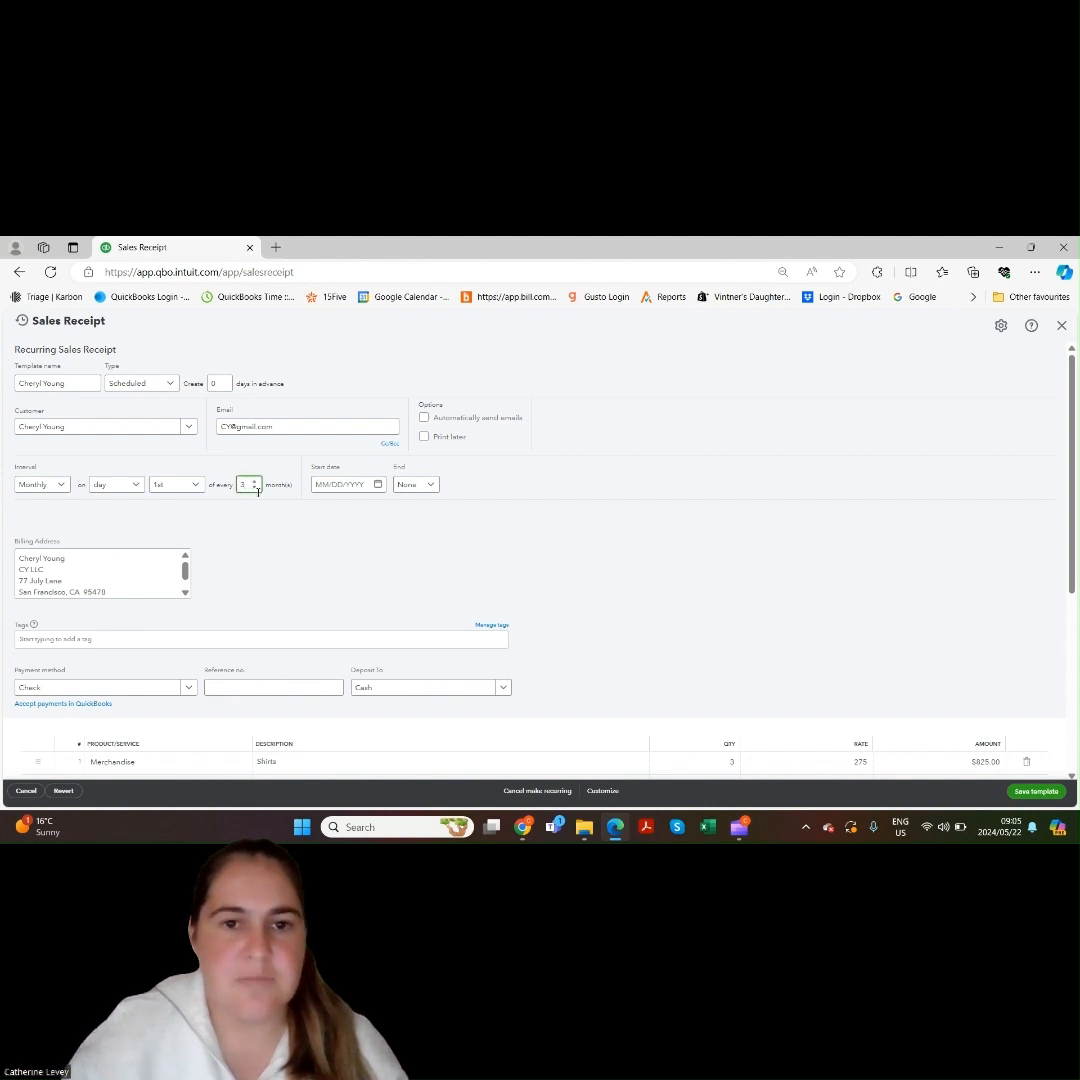
{"action": "left_click", "coordinate": [254, 488]}
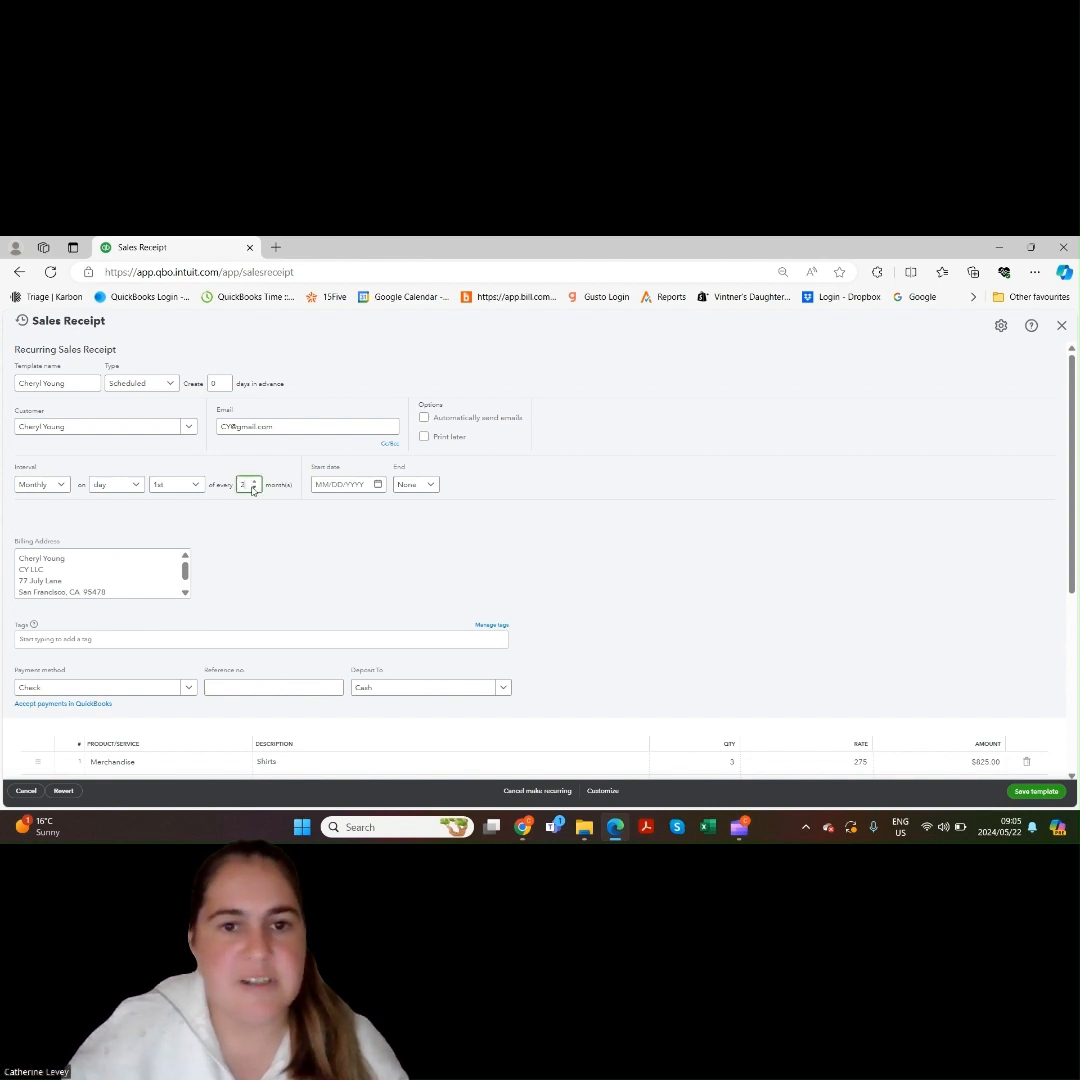
{"action": "left_click", "coordinate": [377, 485]}
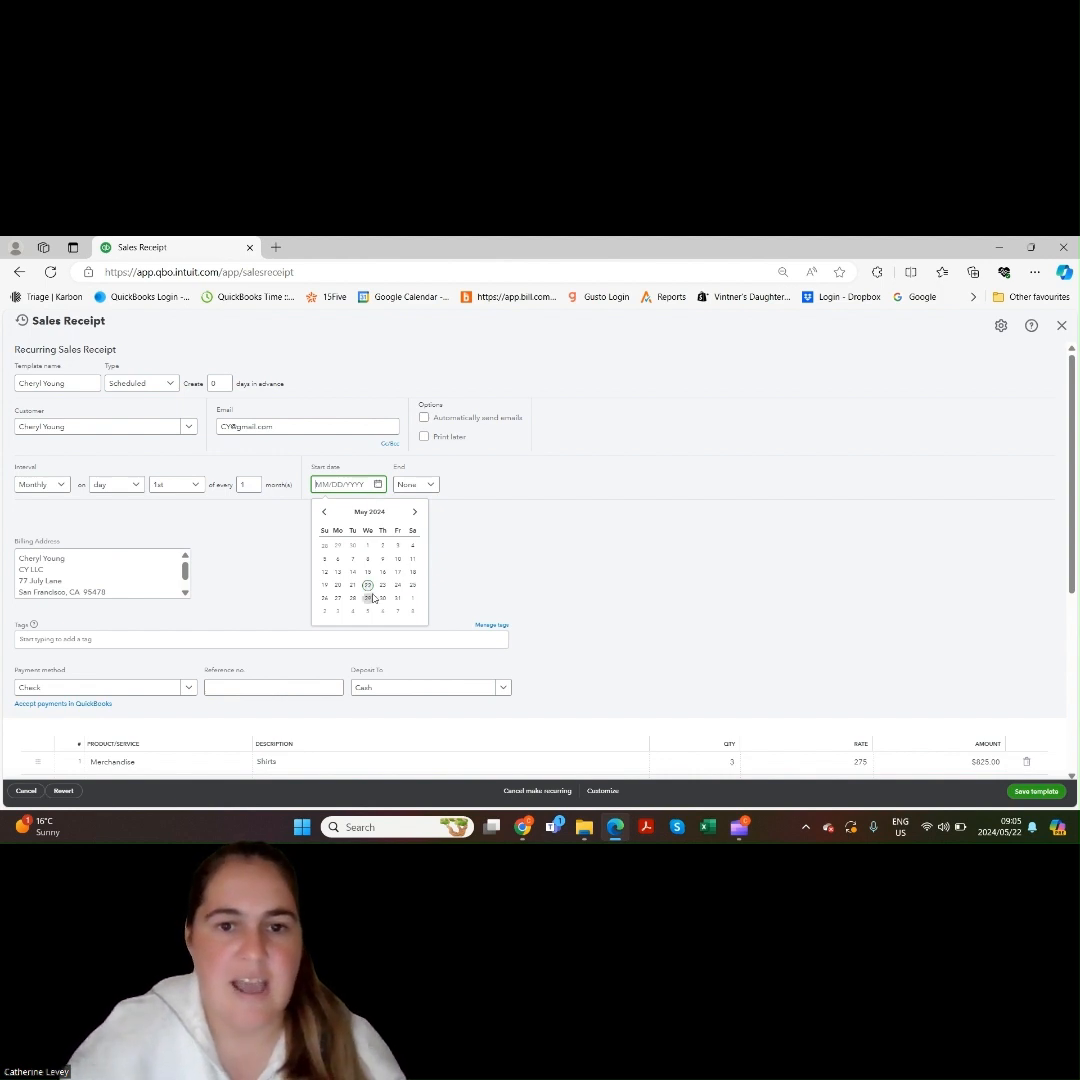
{"action": "left_click", "coordinate": [378, 485]}
{"action": "left_click", "coordinate": [422, 489]}
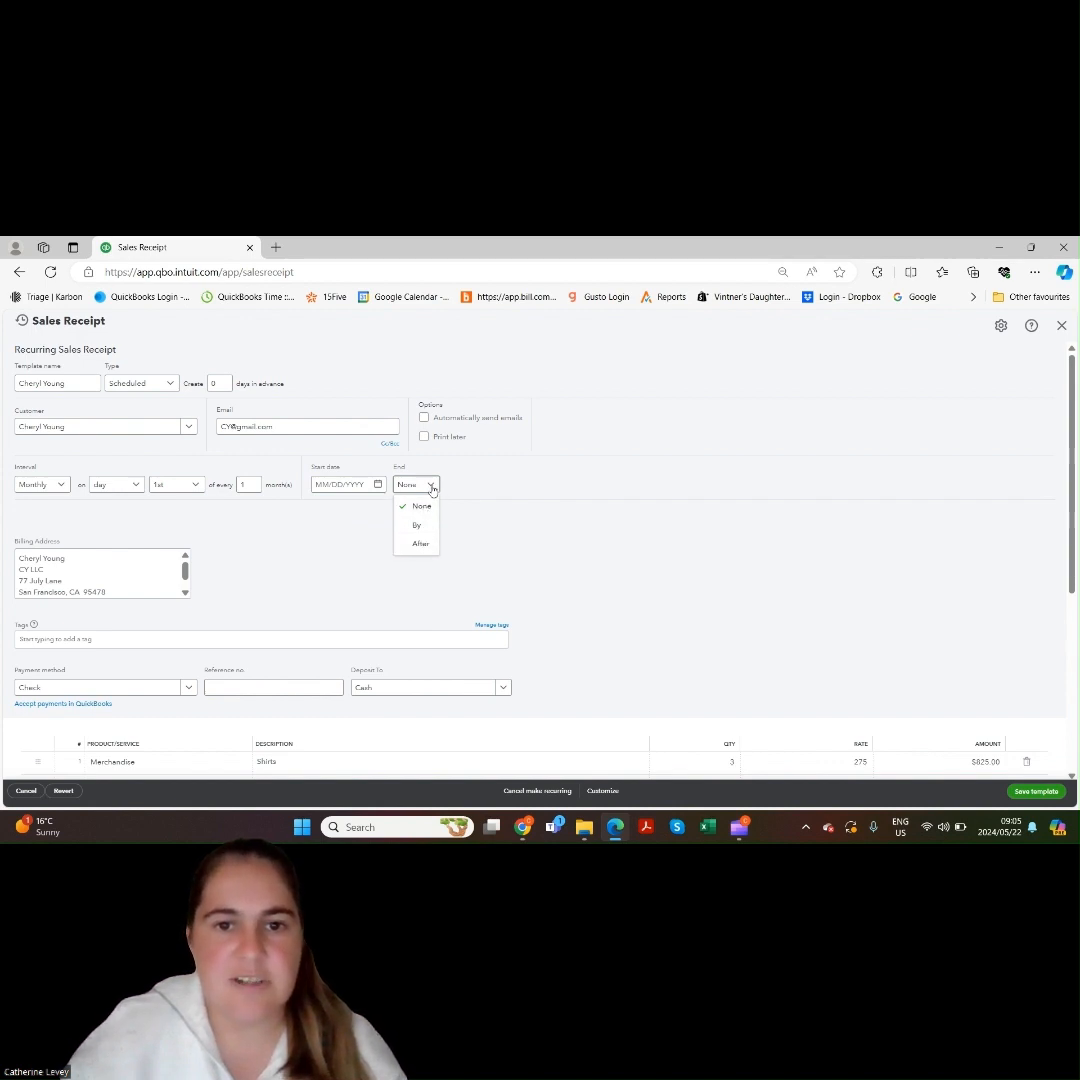
{"action": "left_click", "coordinate": [432, 487]}
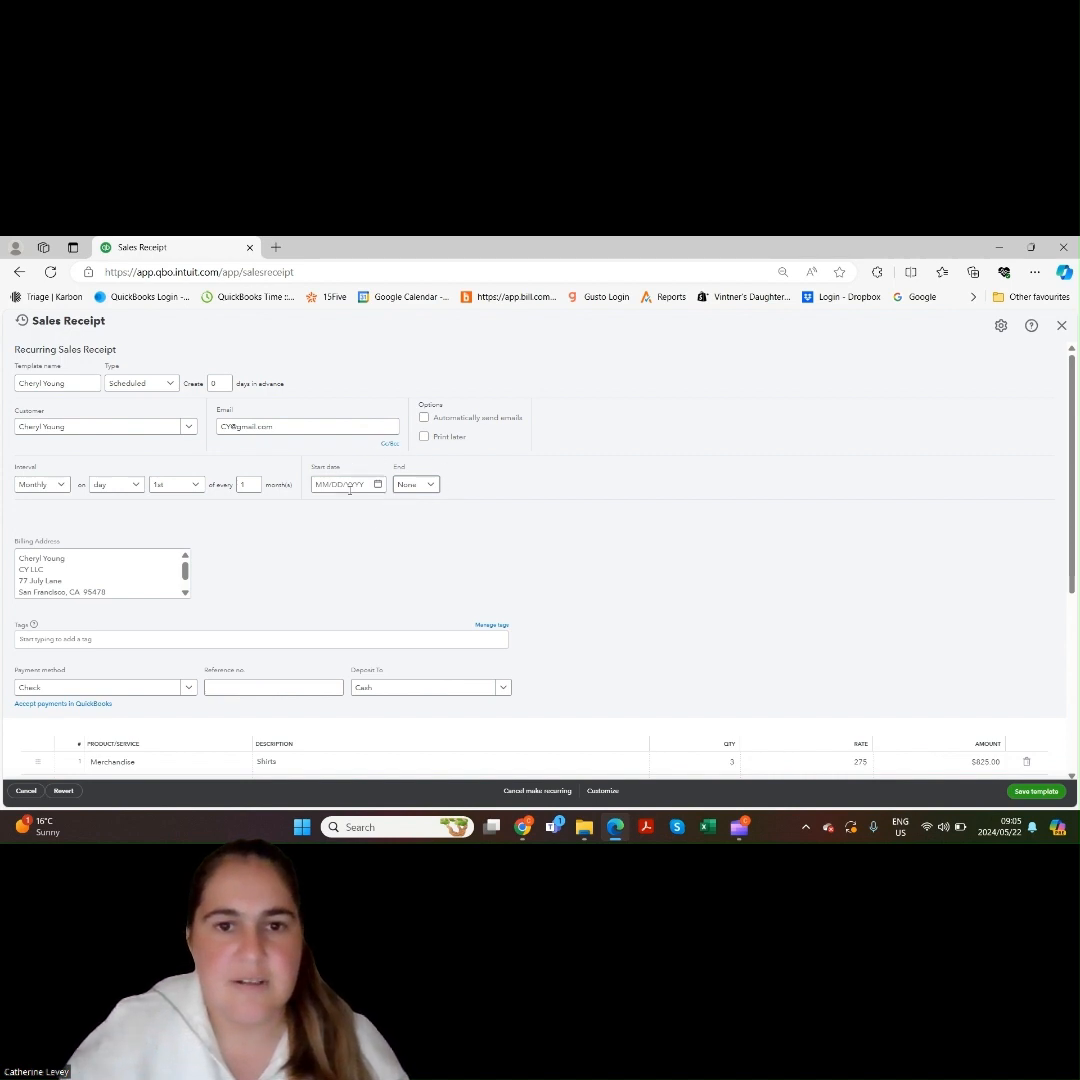
{"action": "left_click", "coordinate": [542, 791]}
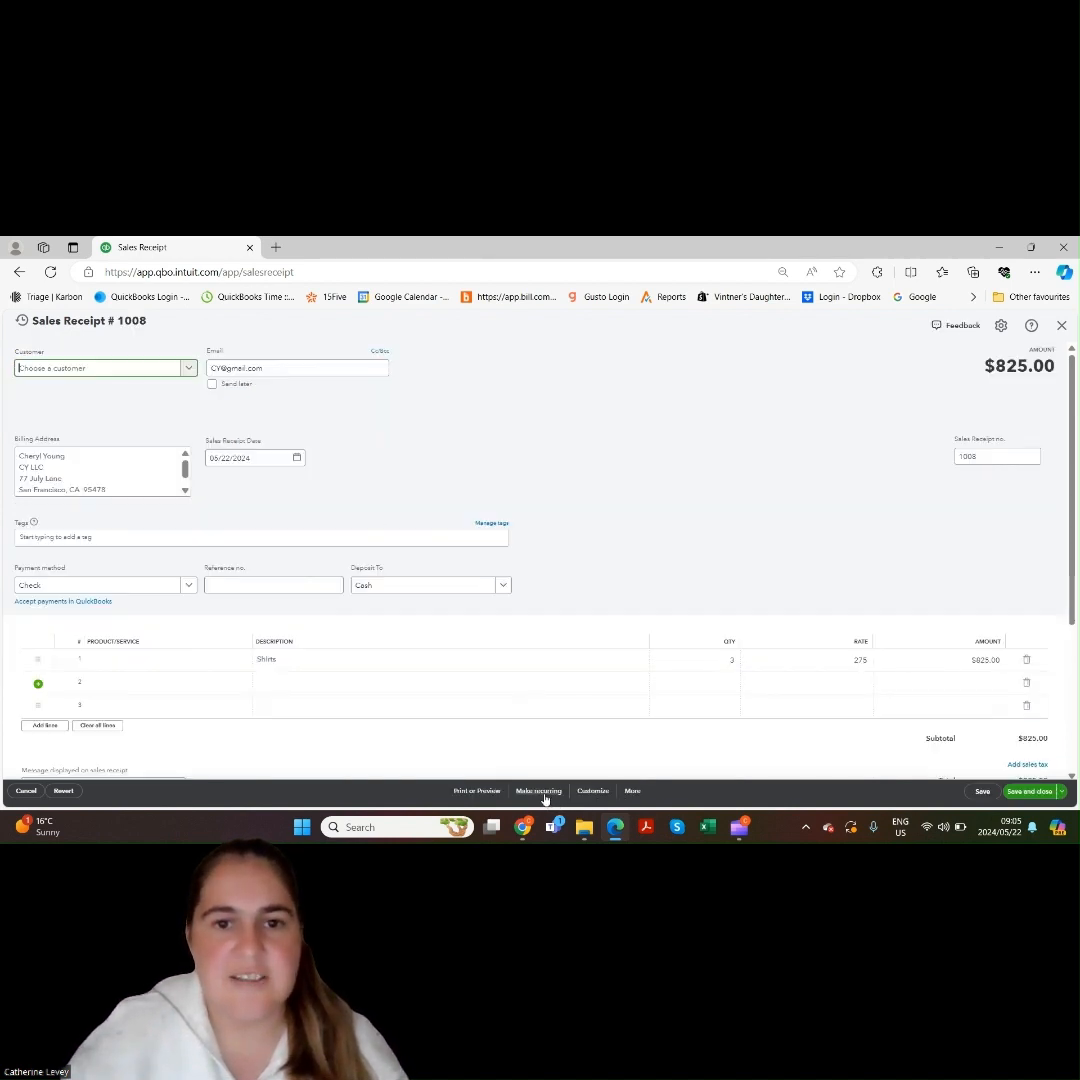
Step: Review the receipt's customization styles and additional actions, and open its transaction journal, leaving the receipt without saving
{"action": "left_click", "coordinate": [594, 792]}
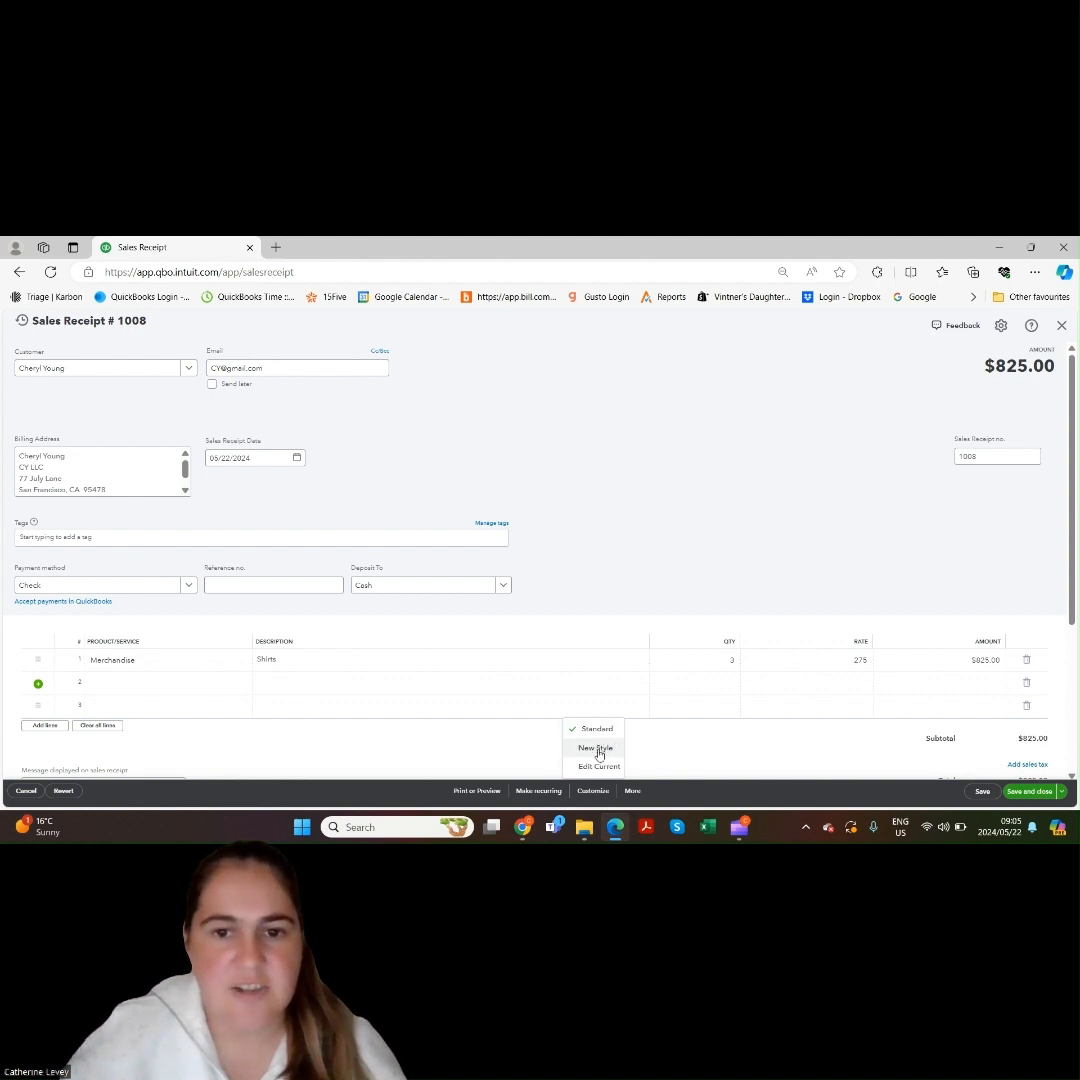
{"action": "left_click", "coordinate": [632, 791]}
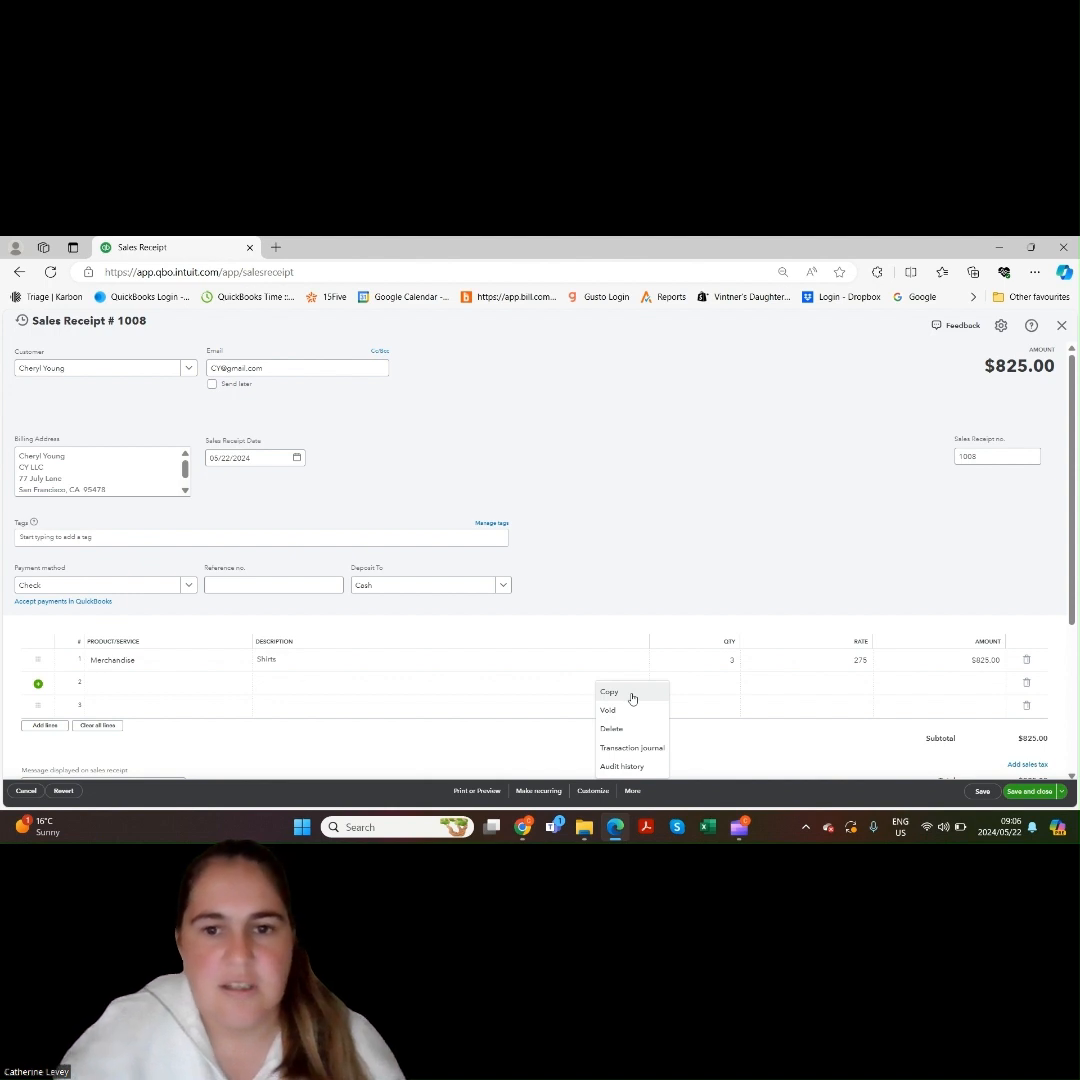
{"action": "left_click", "coordinate": [632, 793]}
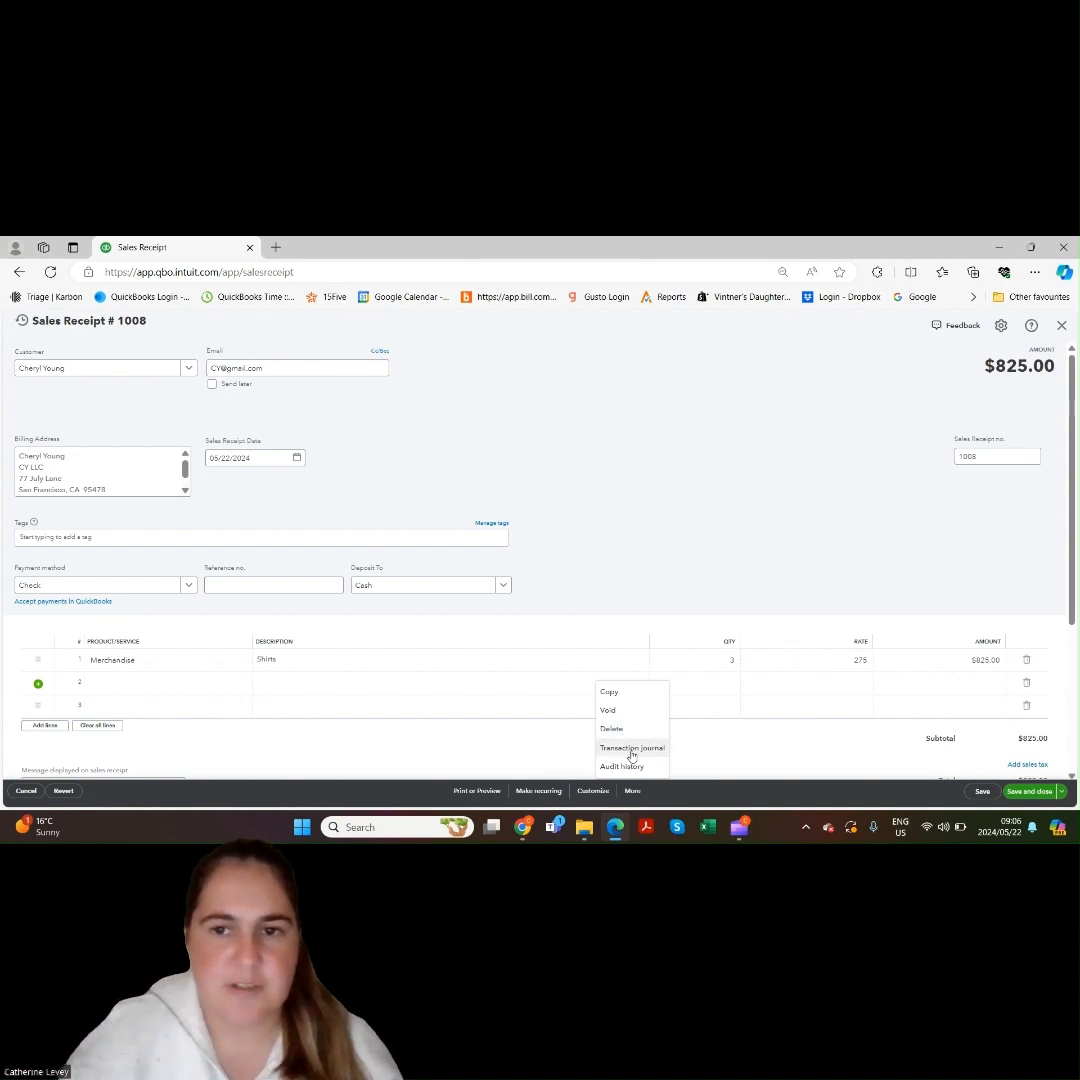
{"action": "left_click", "coordinate": [625, 752]}
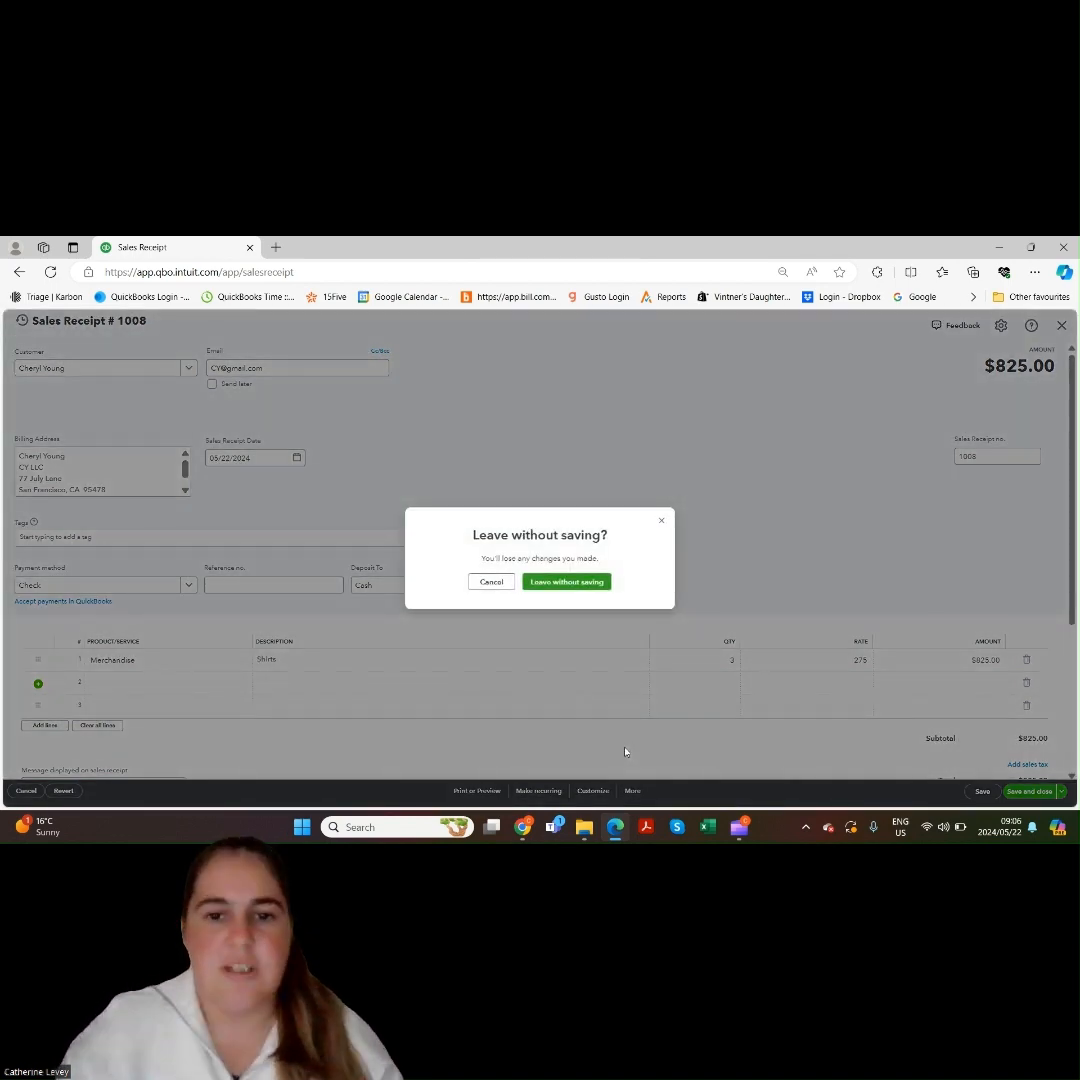
{"action": "left_click", "coordinate": [556, 590]}
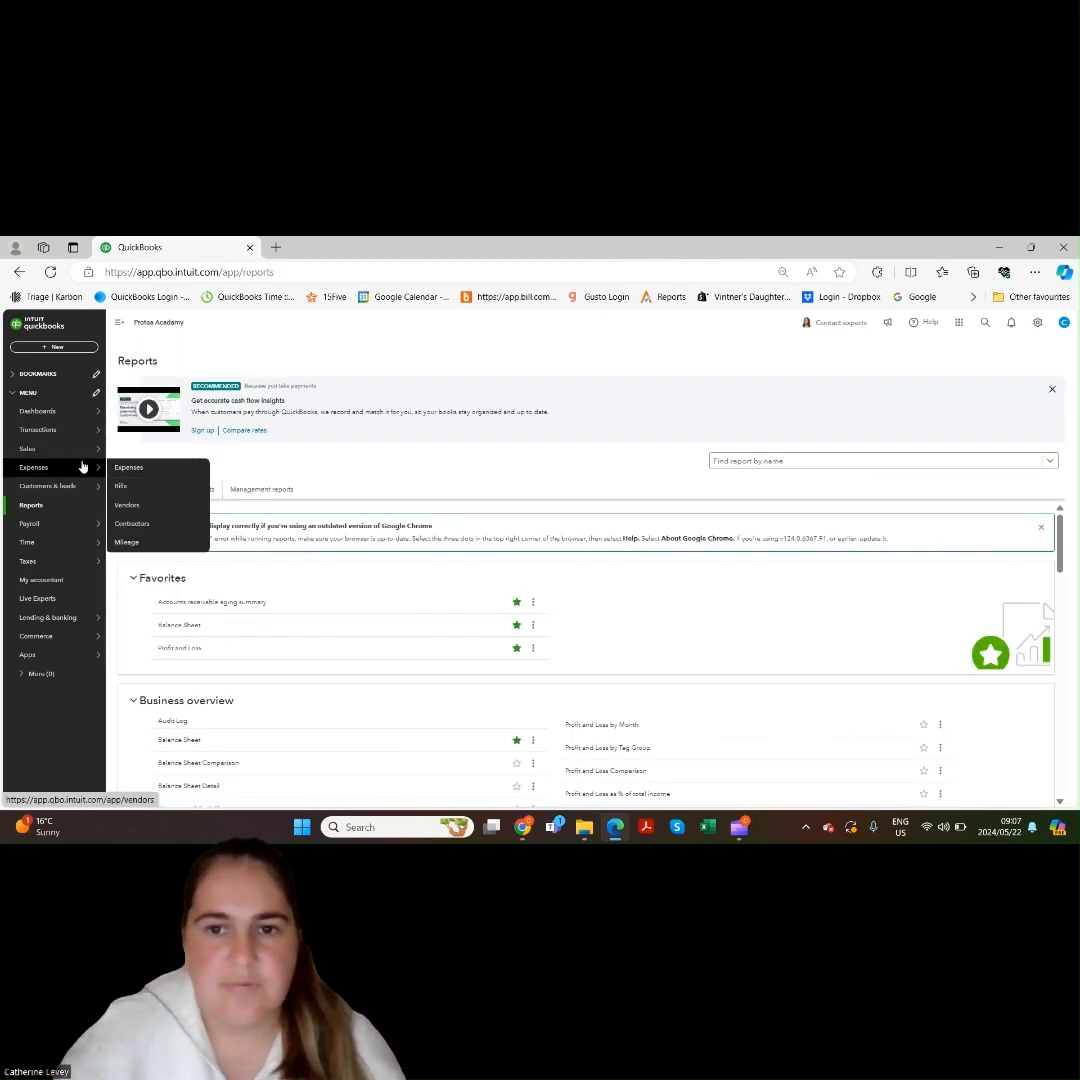
Step: Open the newest sales receipt for editing from the list of all sales transactions
{"action": "mouse_move", "coordinate": [90, 449]}
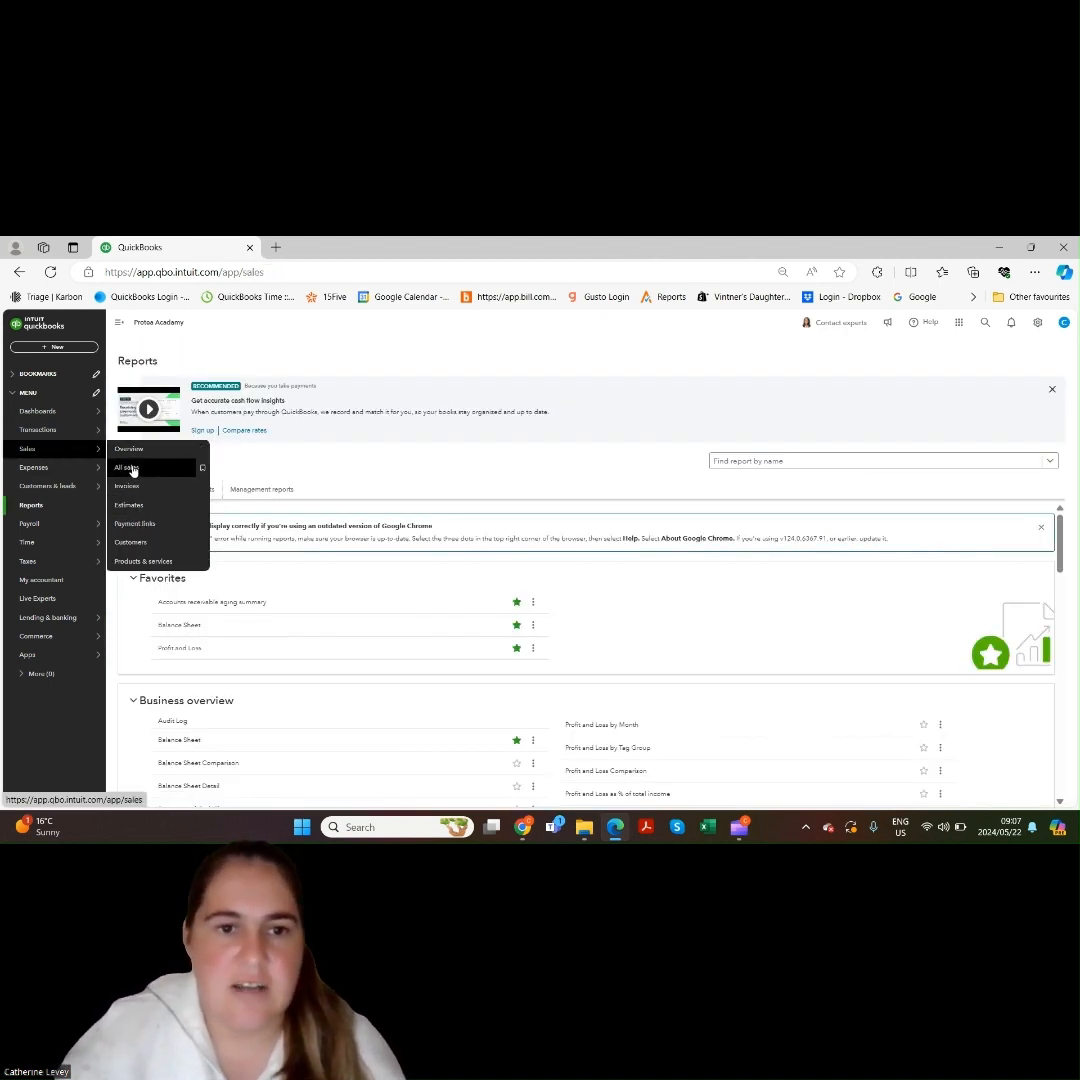
{"action": "left_click", "coordinate": [131, 470]}
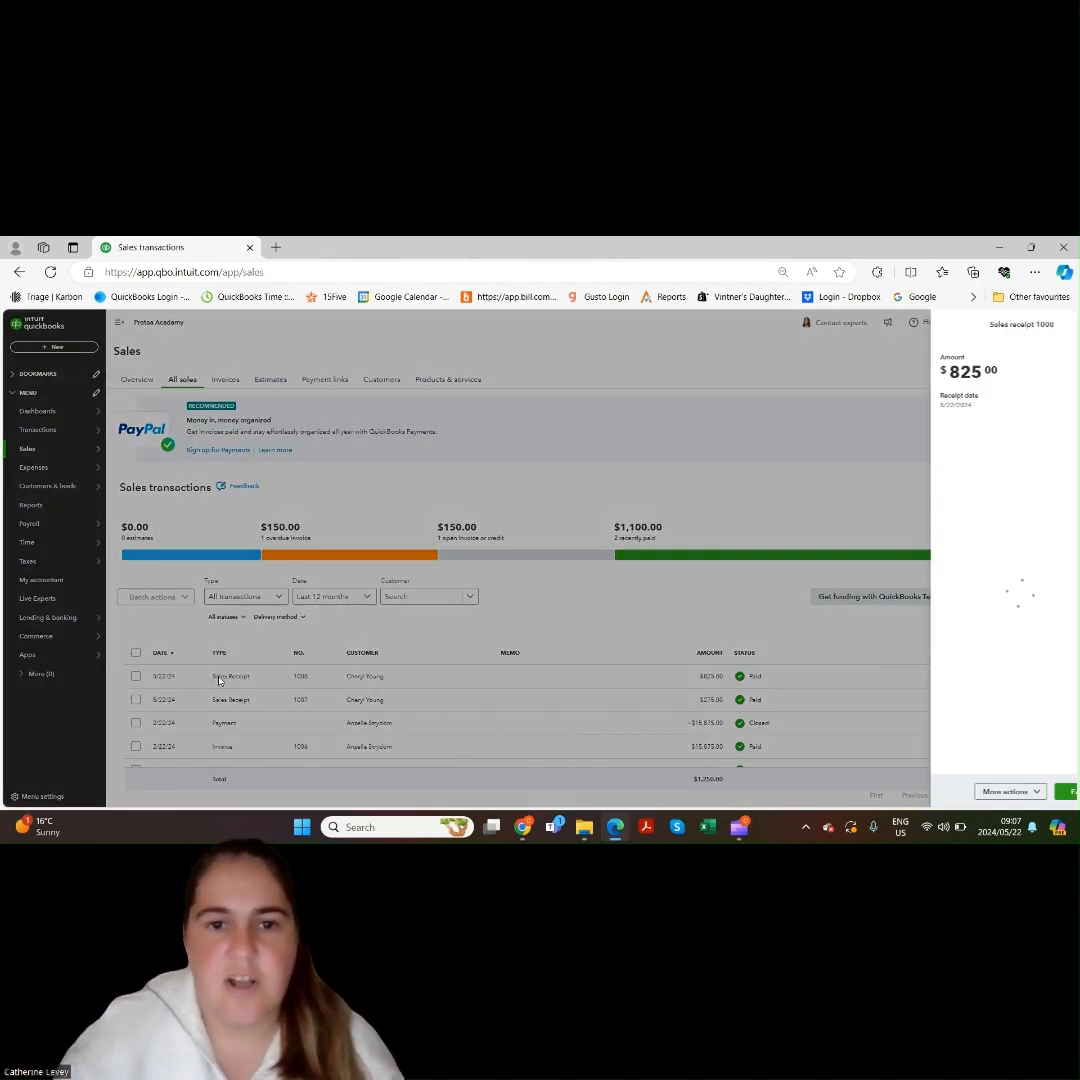
{"action": "left_click", "coordinate": [223, 677]}
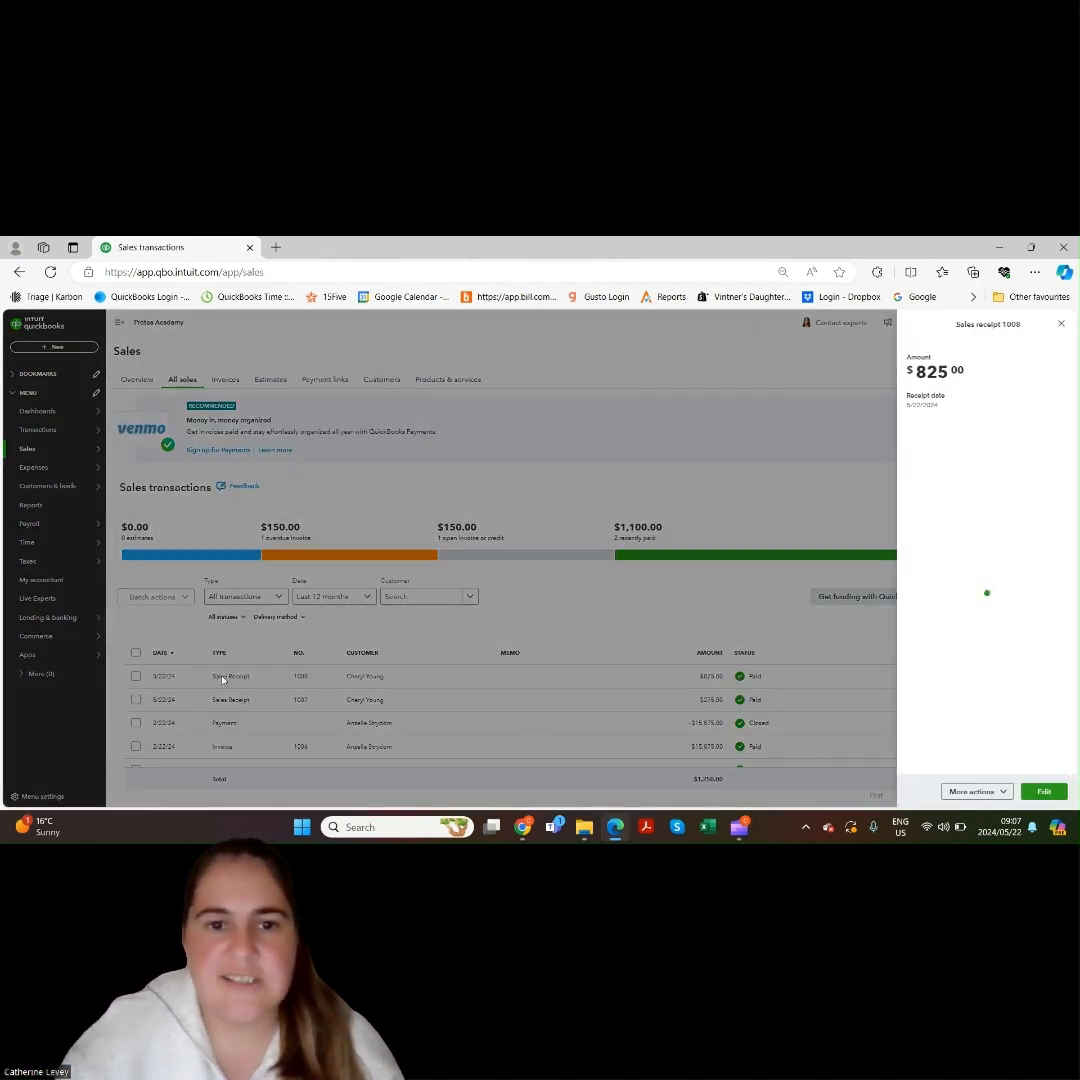
{"action": "left_click", "coordinate": [1043, 791]}
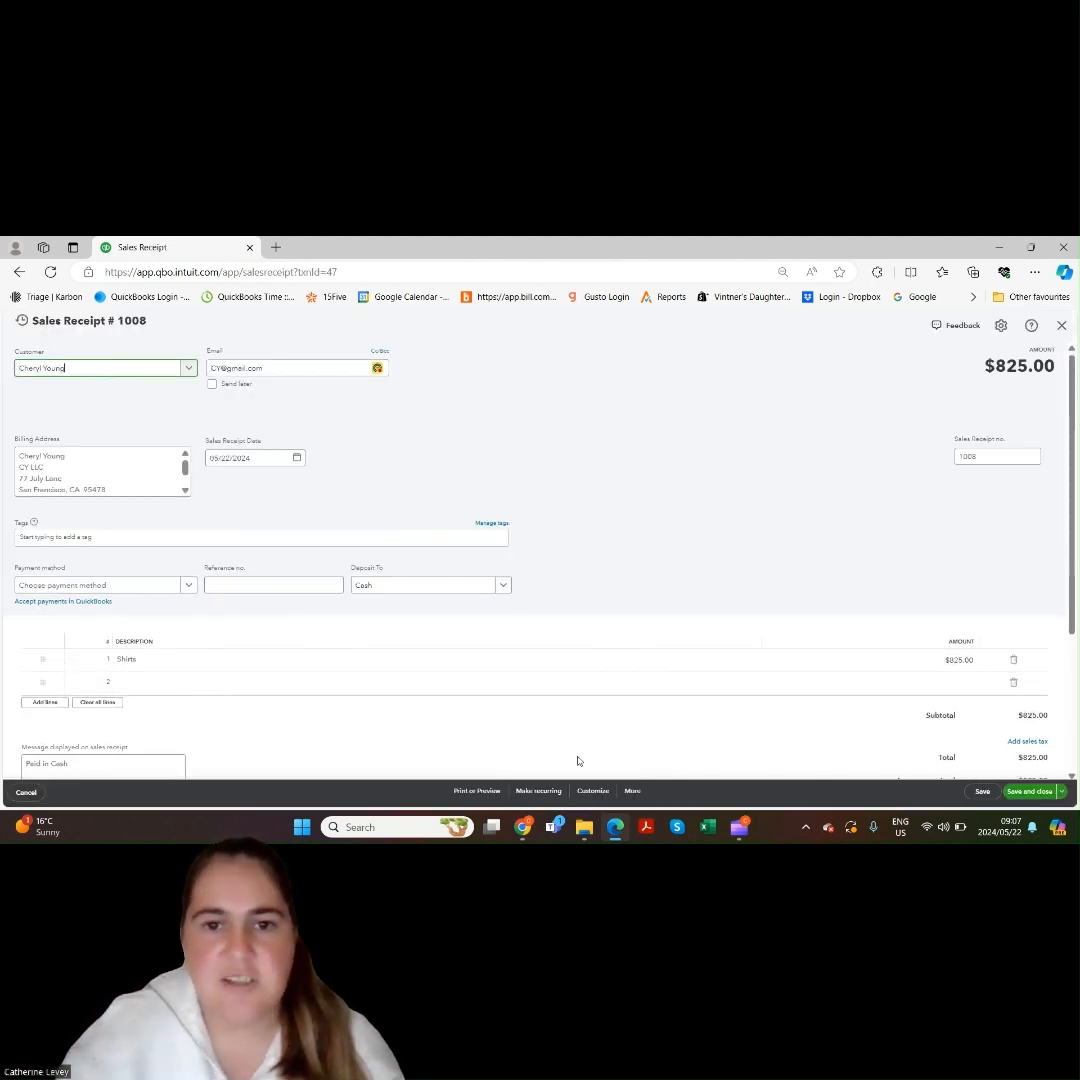
Step: Open the sales receipt's audit history and close its Transaction History pane
{"action": "left_click", "coordinate": [633, 790]}
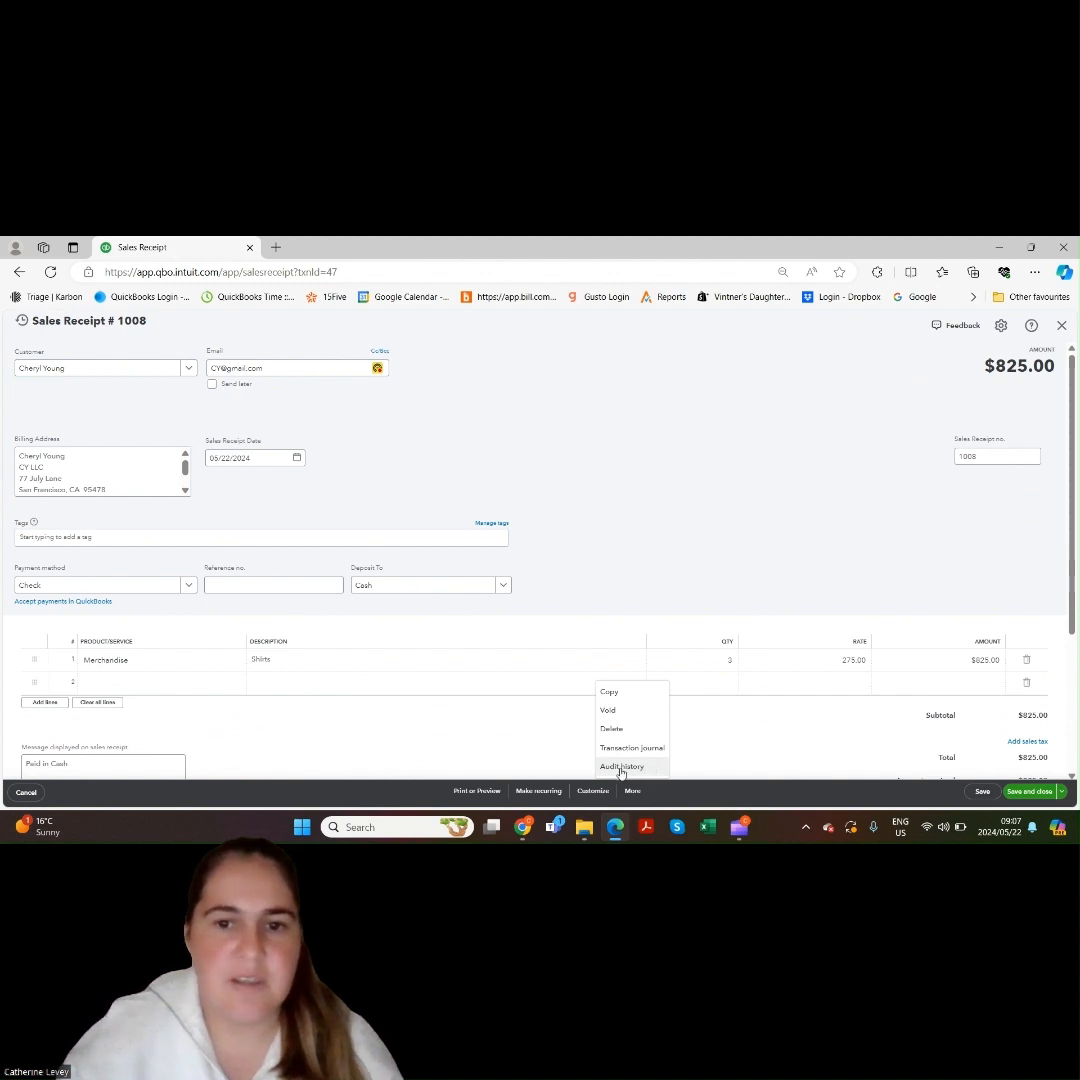
{"action": "left_click", "coordinate": [621, 767]}
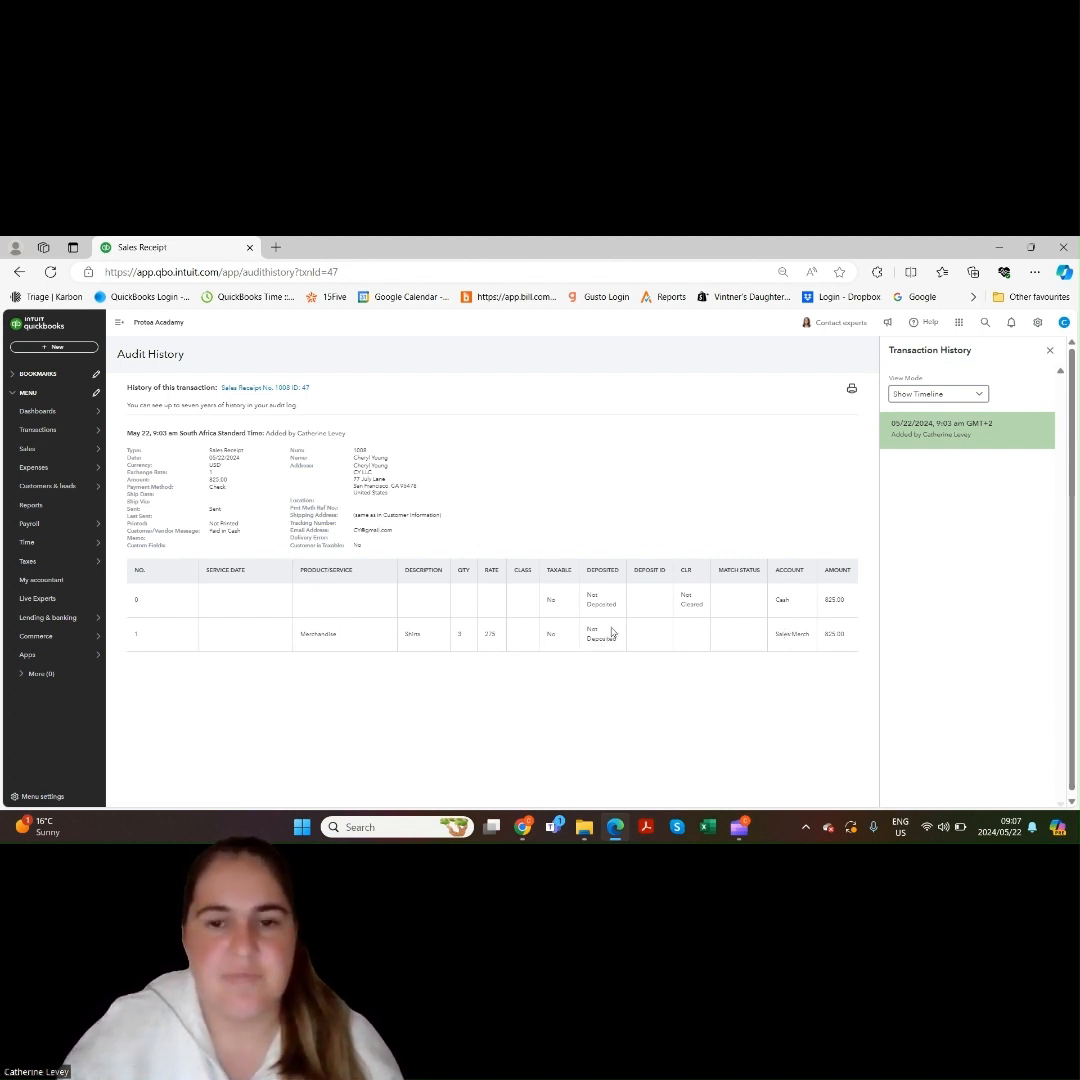
{"action": "left_click", "coordinate": [1050, 350]}
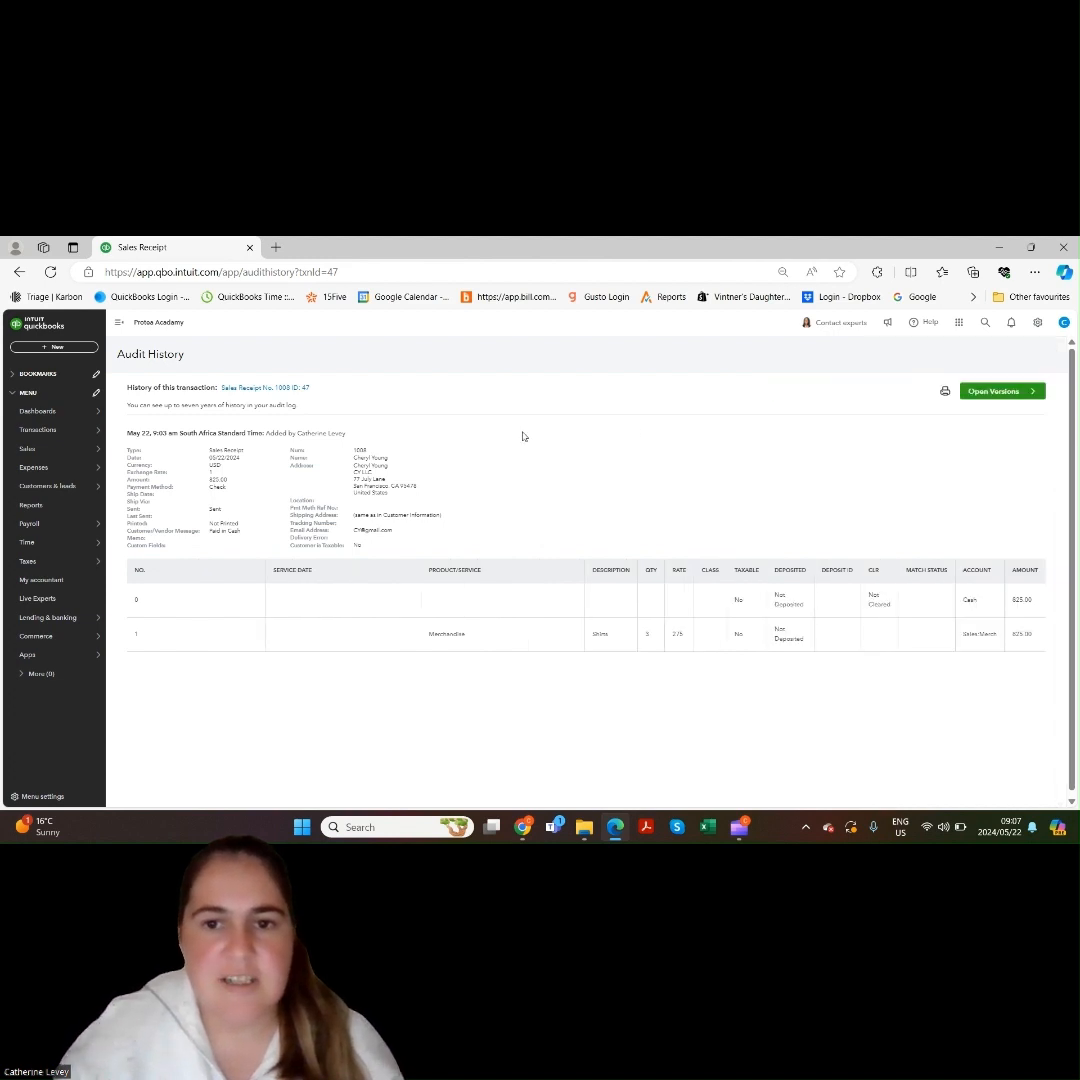
Step: Start a new estimate from the list of all sales transactions, skipping the tour of the upgraded estimate form
{"action": "mouse_move", "coordinate": [73, 455]}
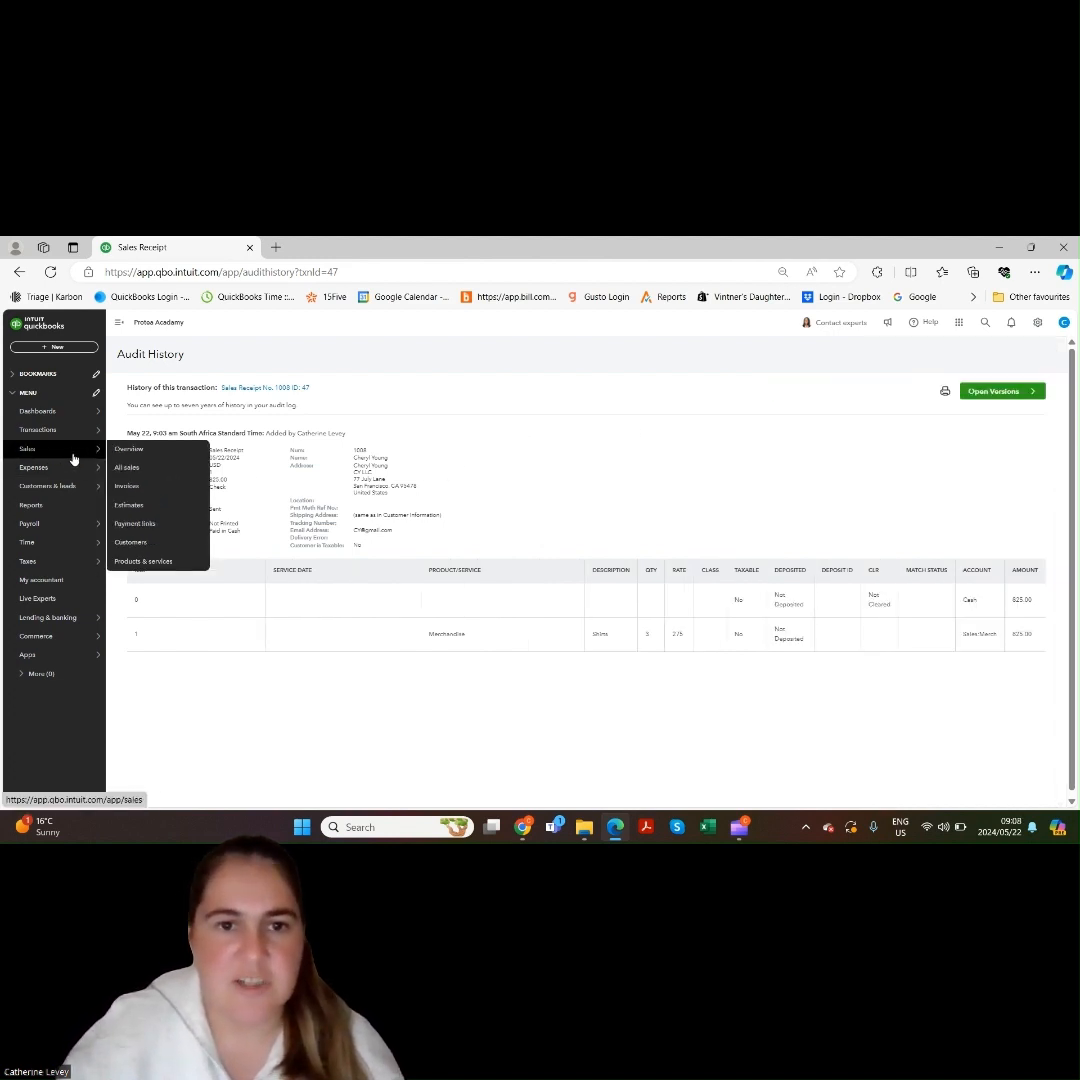
{"action": "left_click", "coordinate": [126, 469]}
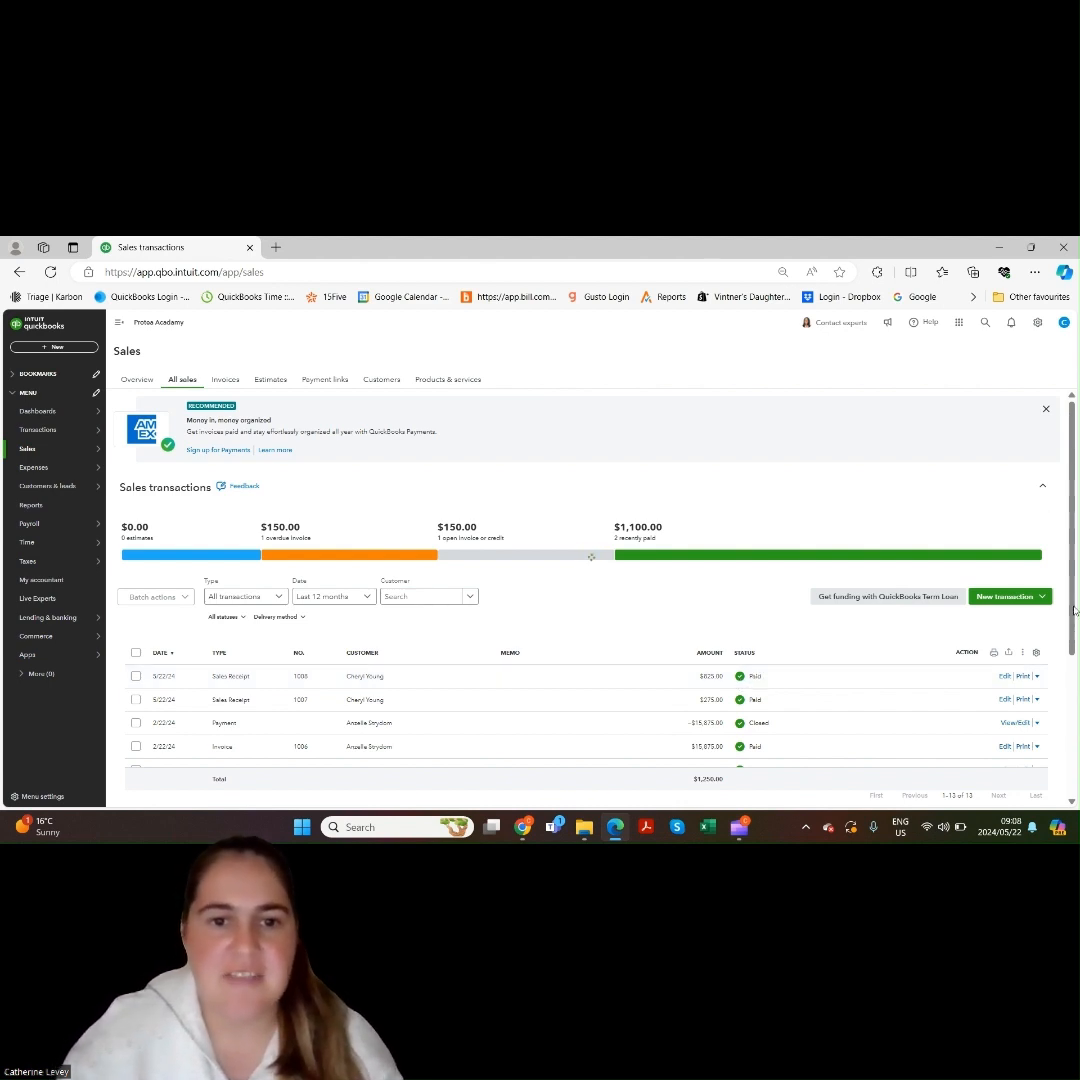
{"action": "left_click", "coordinate": [1042, 597]}
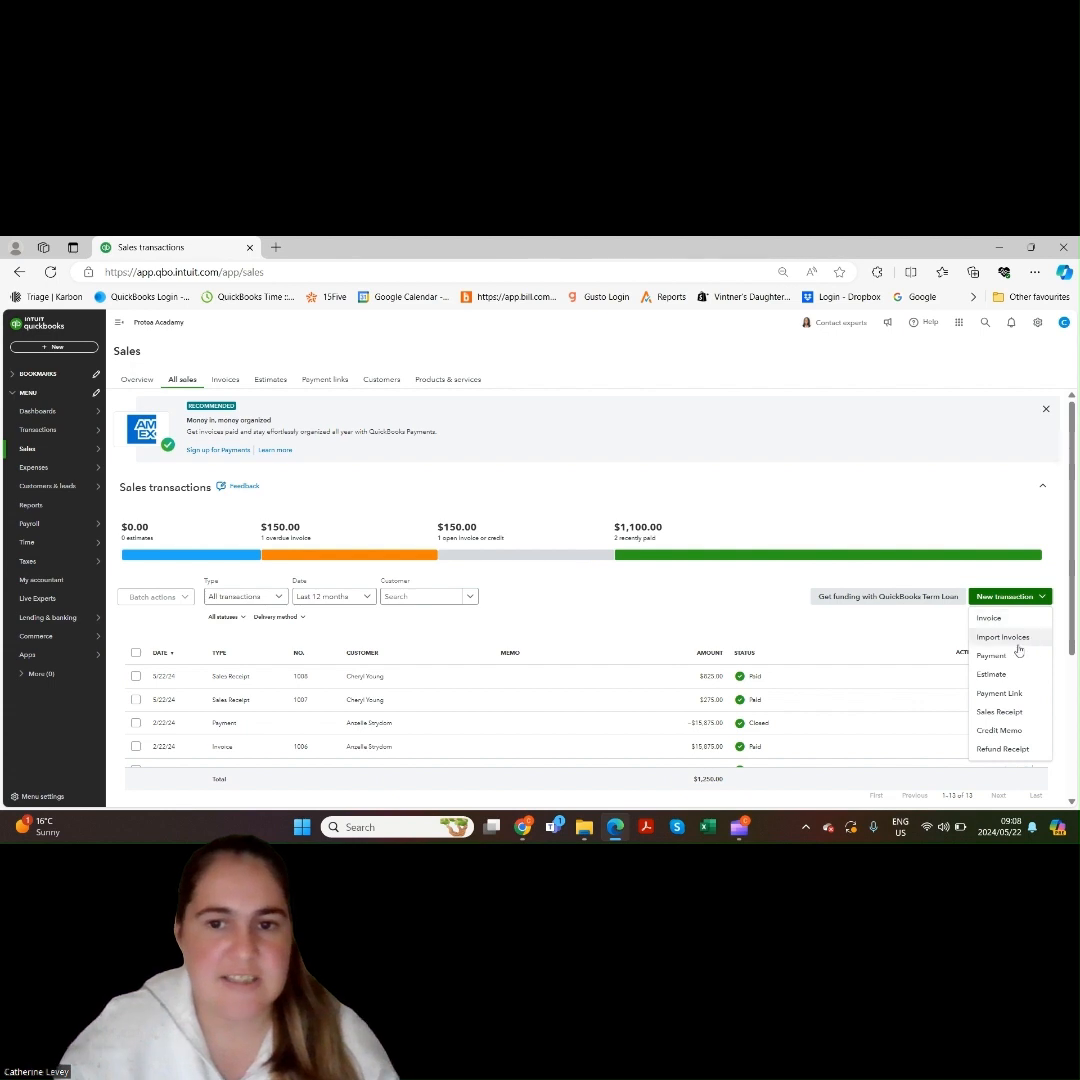
{"action": "left_click", "coordinate": [1000, 675]}
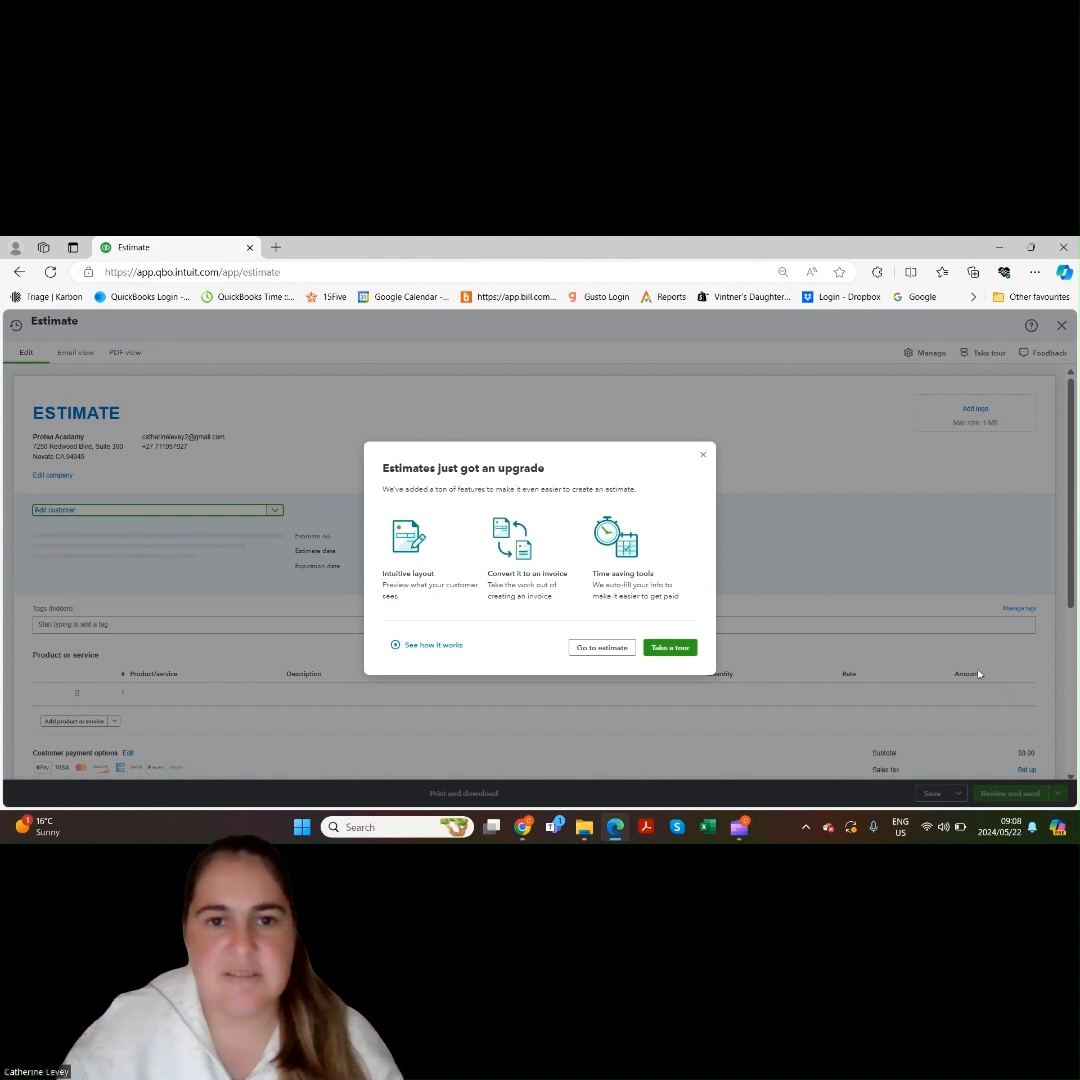
{"action": "left_click", "coordinate": [602, 646]}
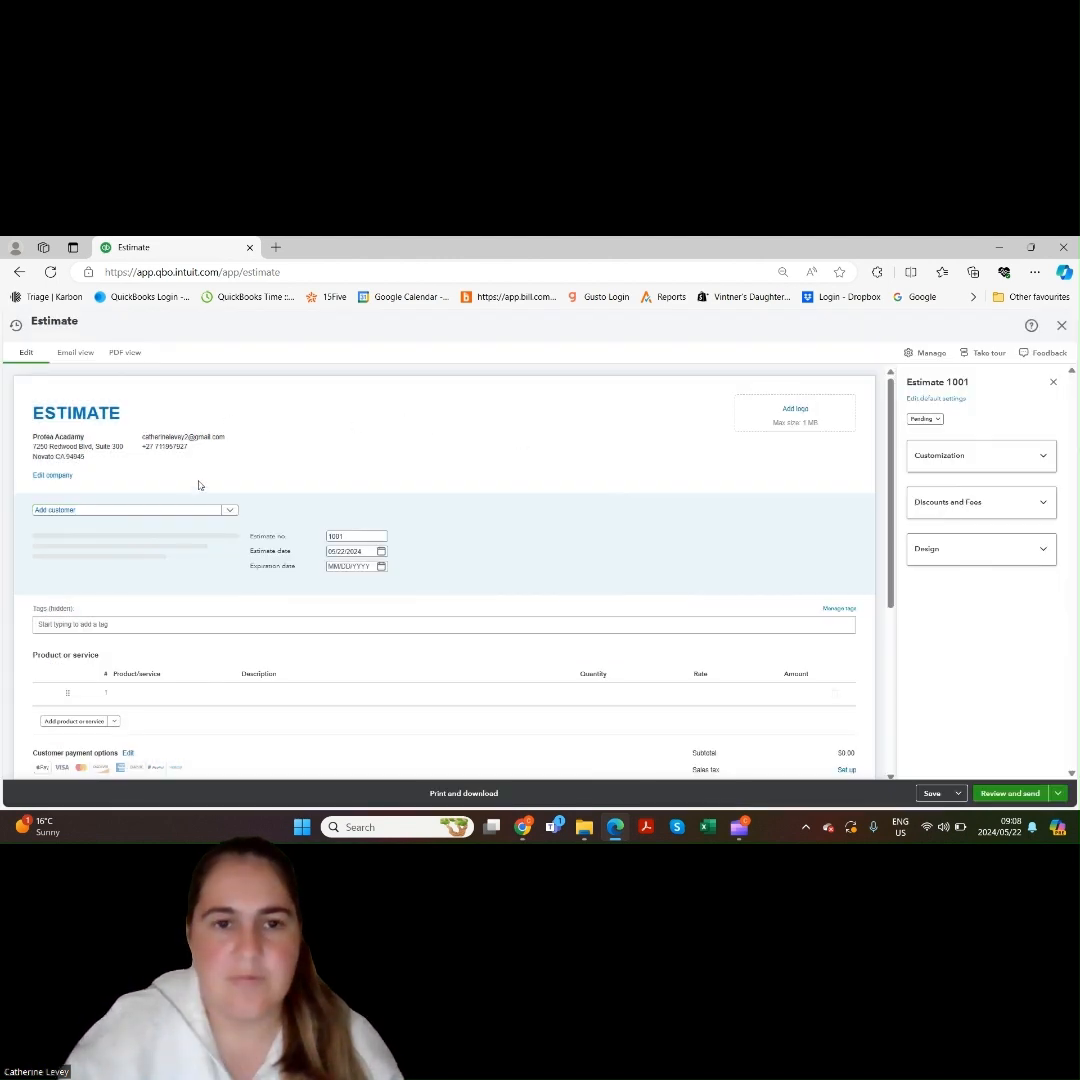
Step: Assign the first listed customer to the estimate and set its expiration date to 05/31/2024
{"action": "left_click", "coordinate": [230, 511]}
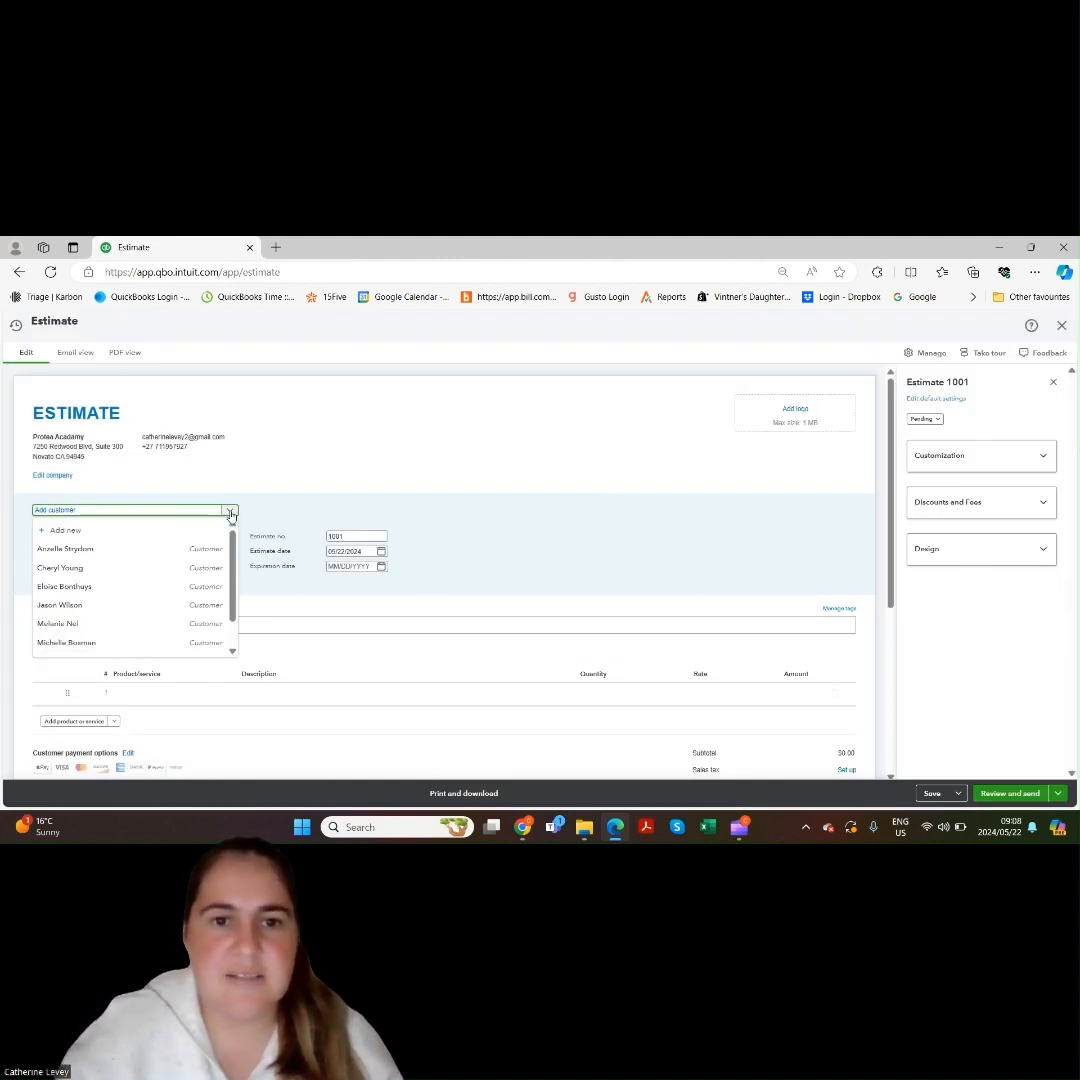
{"action": "left_click", "coordinate": [161, 550]}
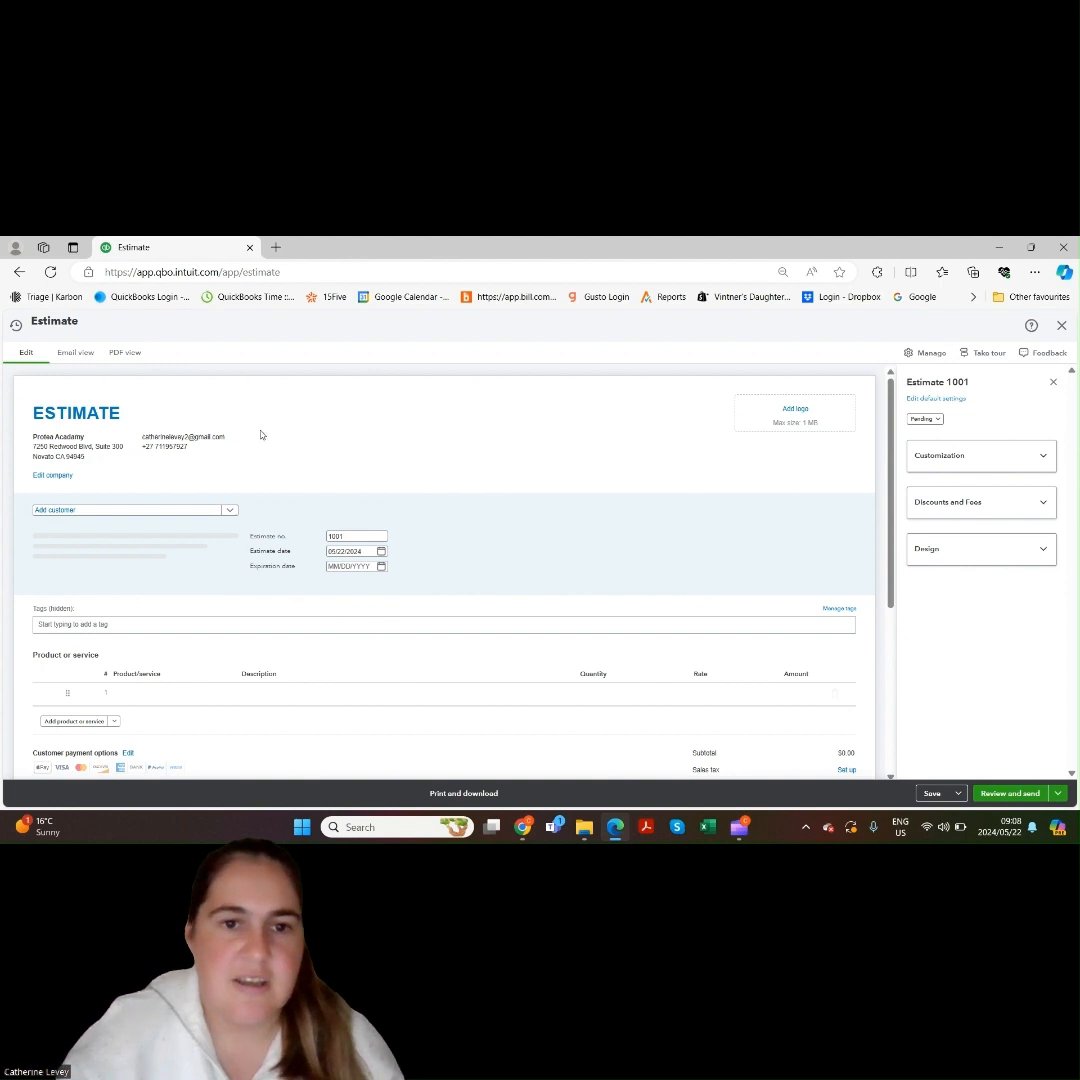
{"action": "left_click", "coordinate": [230, 511]}
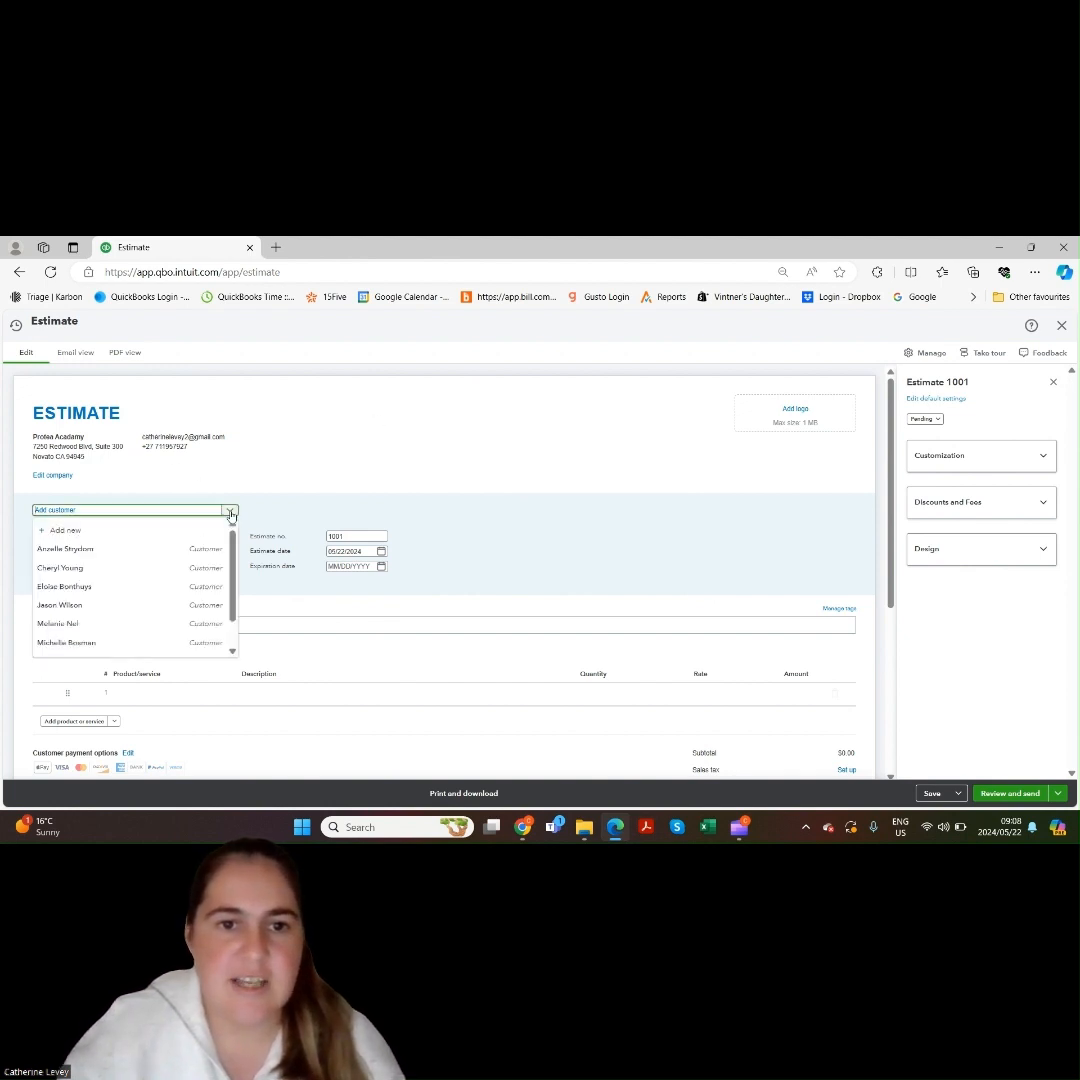
{"action": "left_click", "coordinate": [160, 549]}
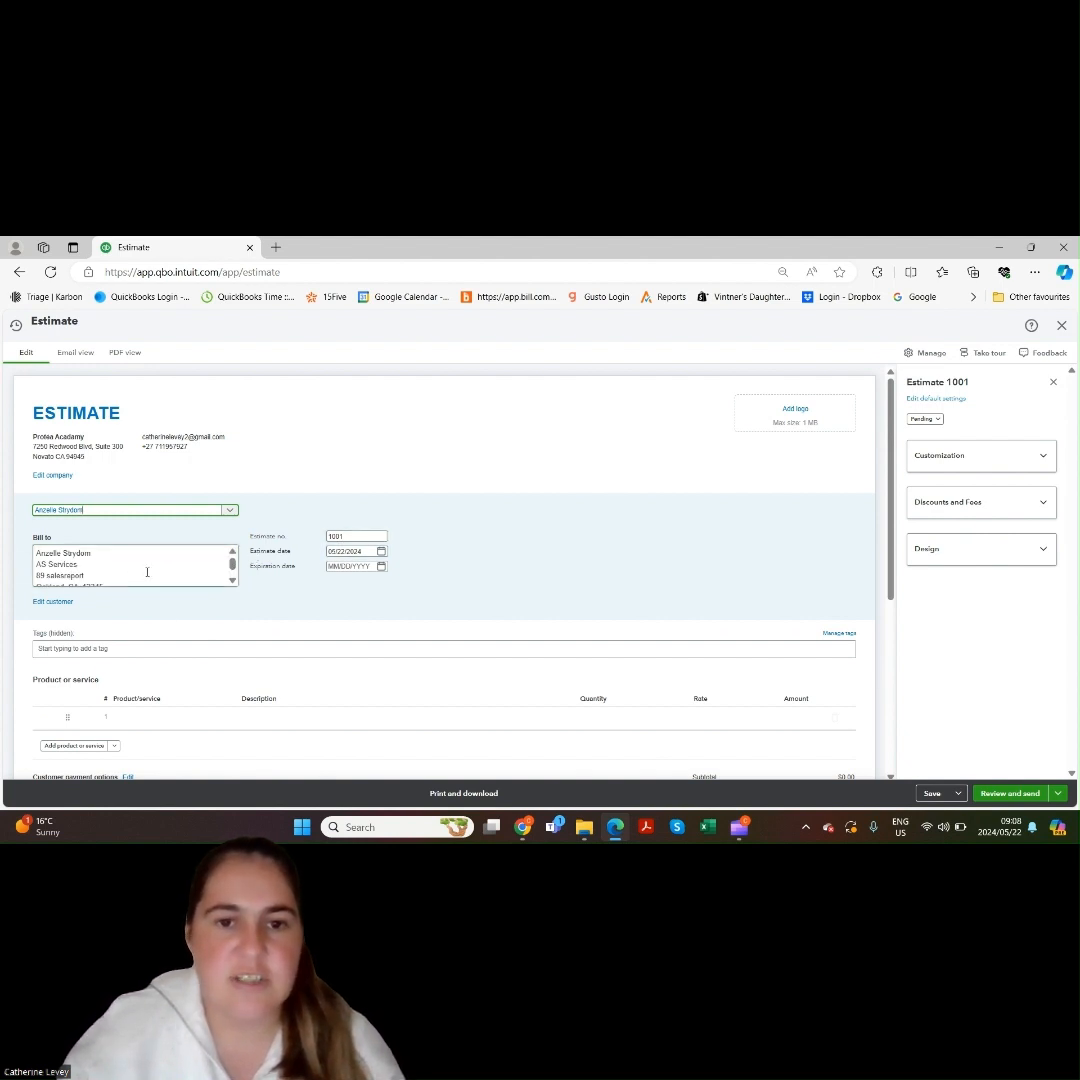
{"action": "left_click", "coordinate": [381, 566]}
{"action": "left_click", "coordinate": [412, 677]}
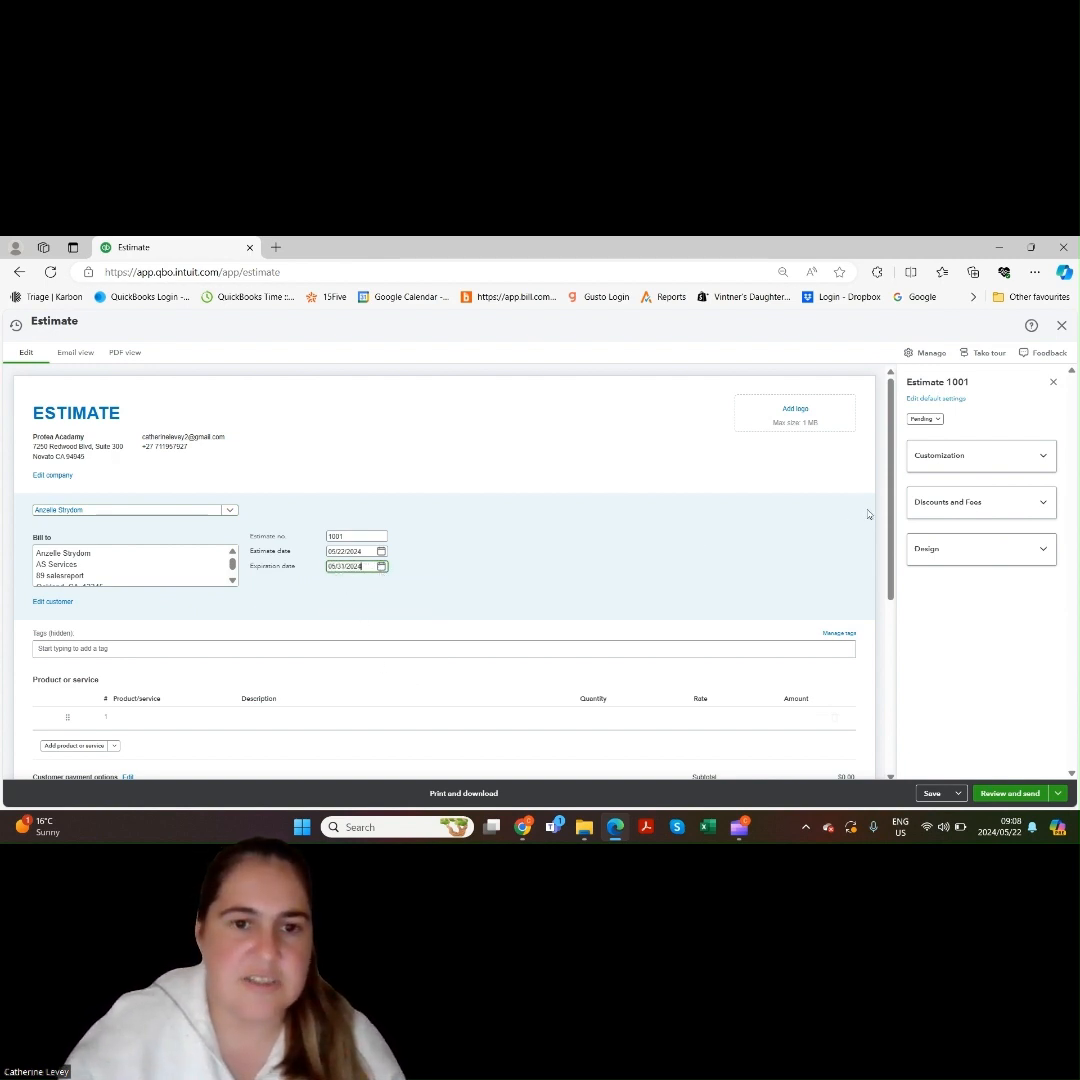
Step: Add the Merchandise product to the estimate's first line with a quantity of 5
{"action": "left_click_drag", "start_coordinate": [889, 517], "coordinate": [889, 615]}
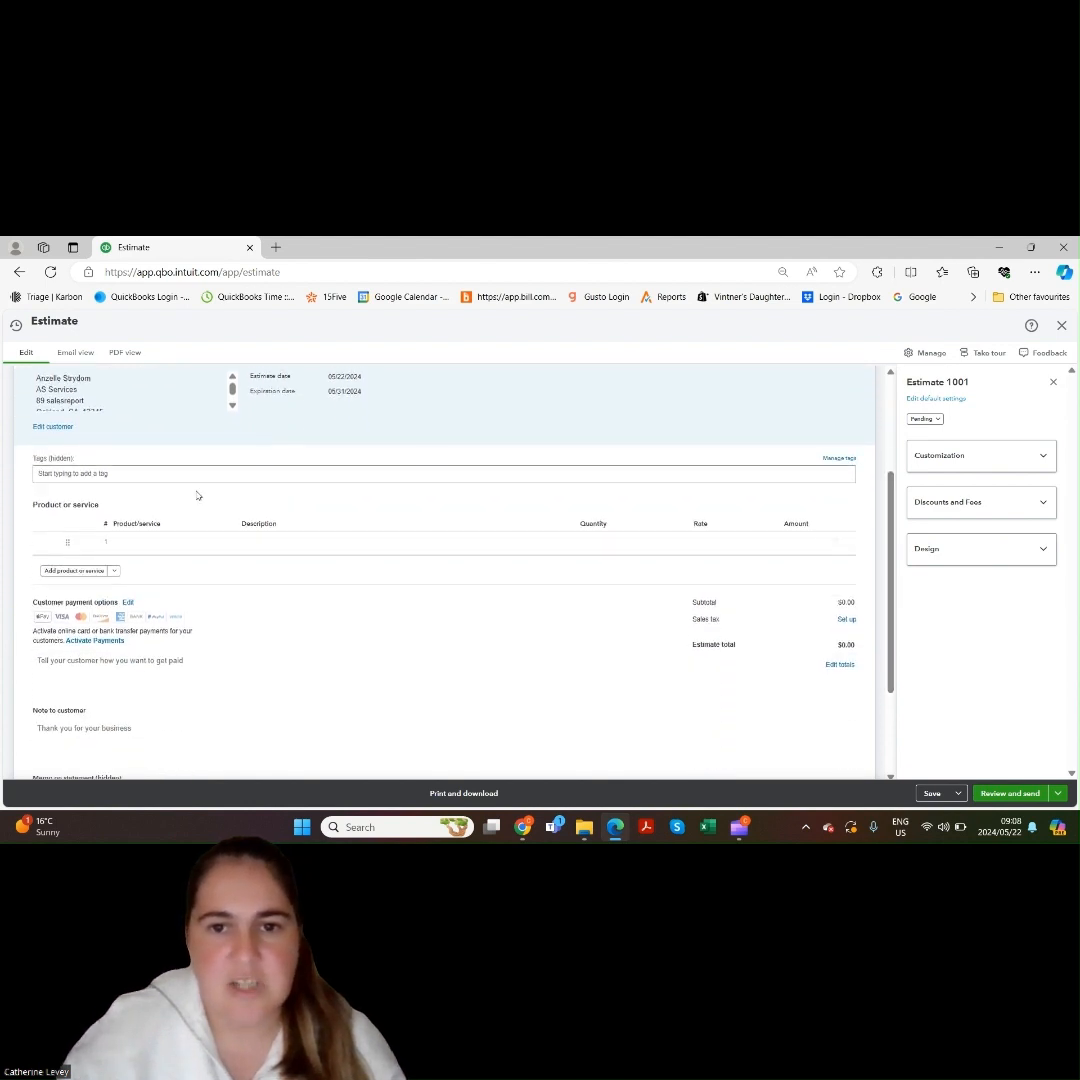
{"action": "left_click", "coordinate": [137, 542]}
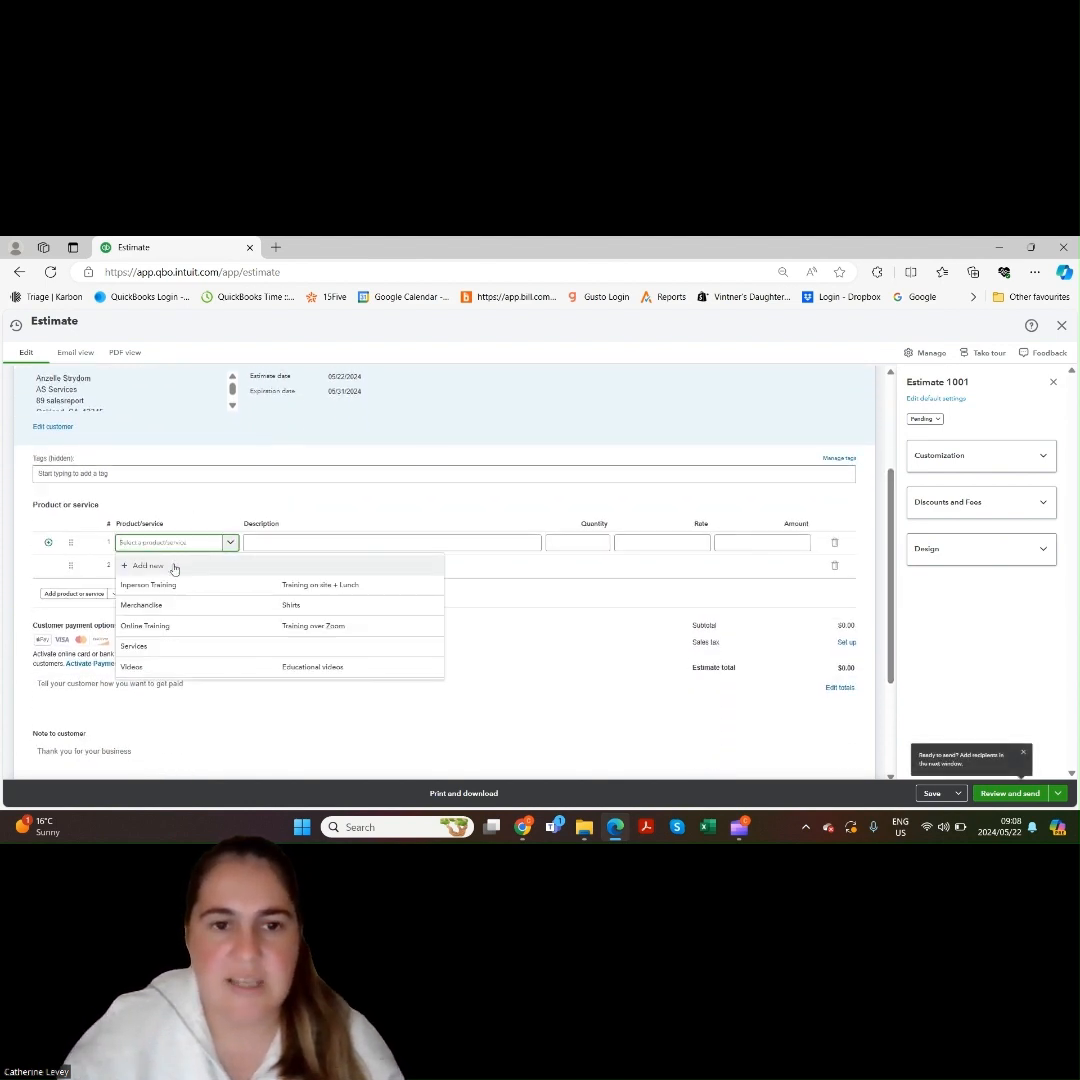
{"action": "left_click", "coordinate": [190, 605]}
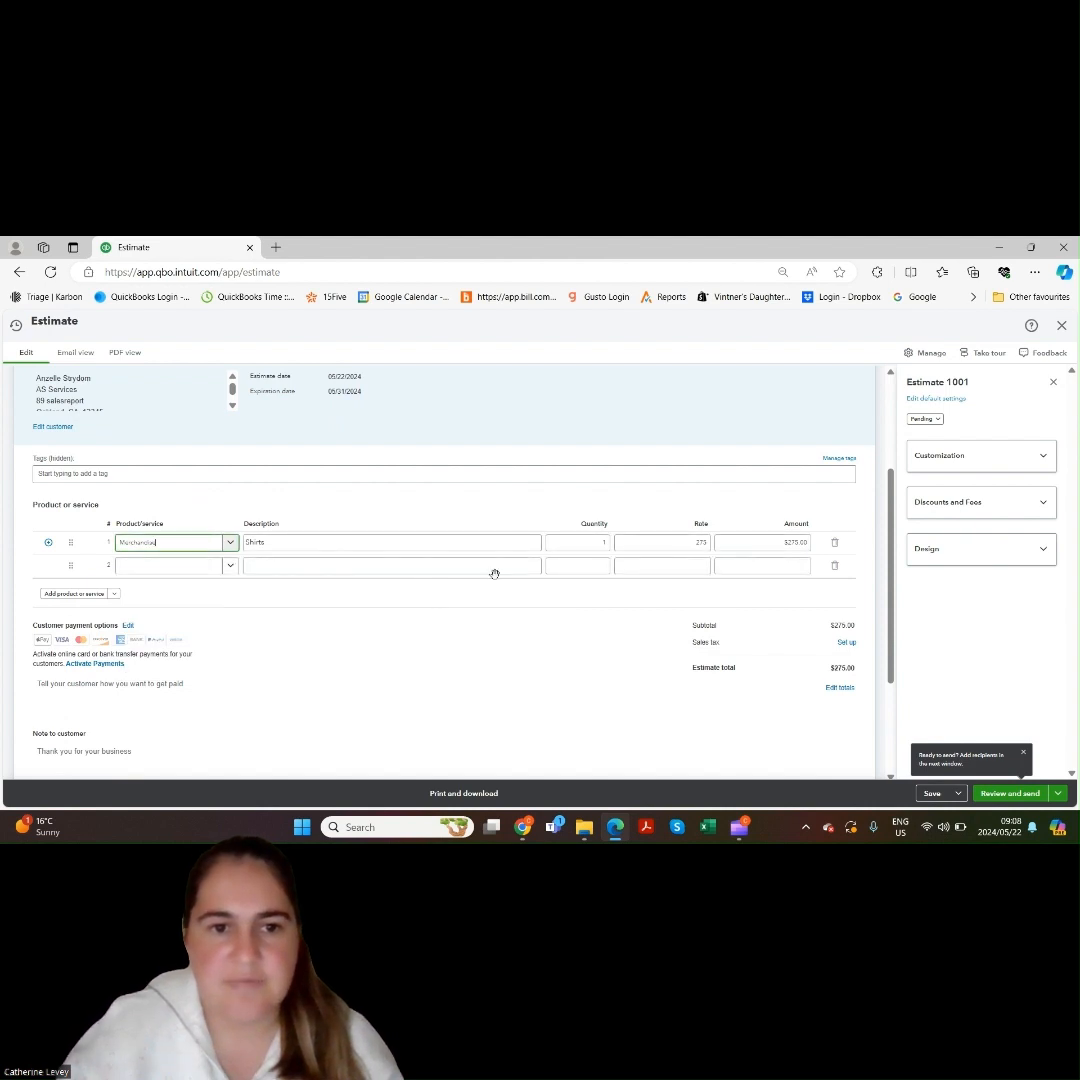
{"action": "key", "text": "Tab"}
{"action": "key", "text": "Tab"}
{"action": "type", "text": "5"}
{"action": "key", "text": "Tab"}
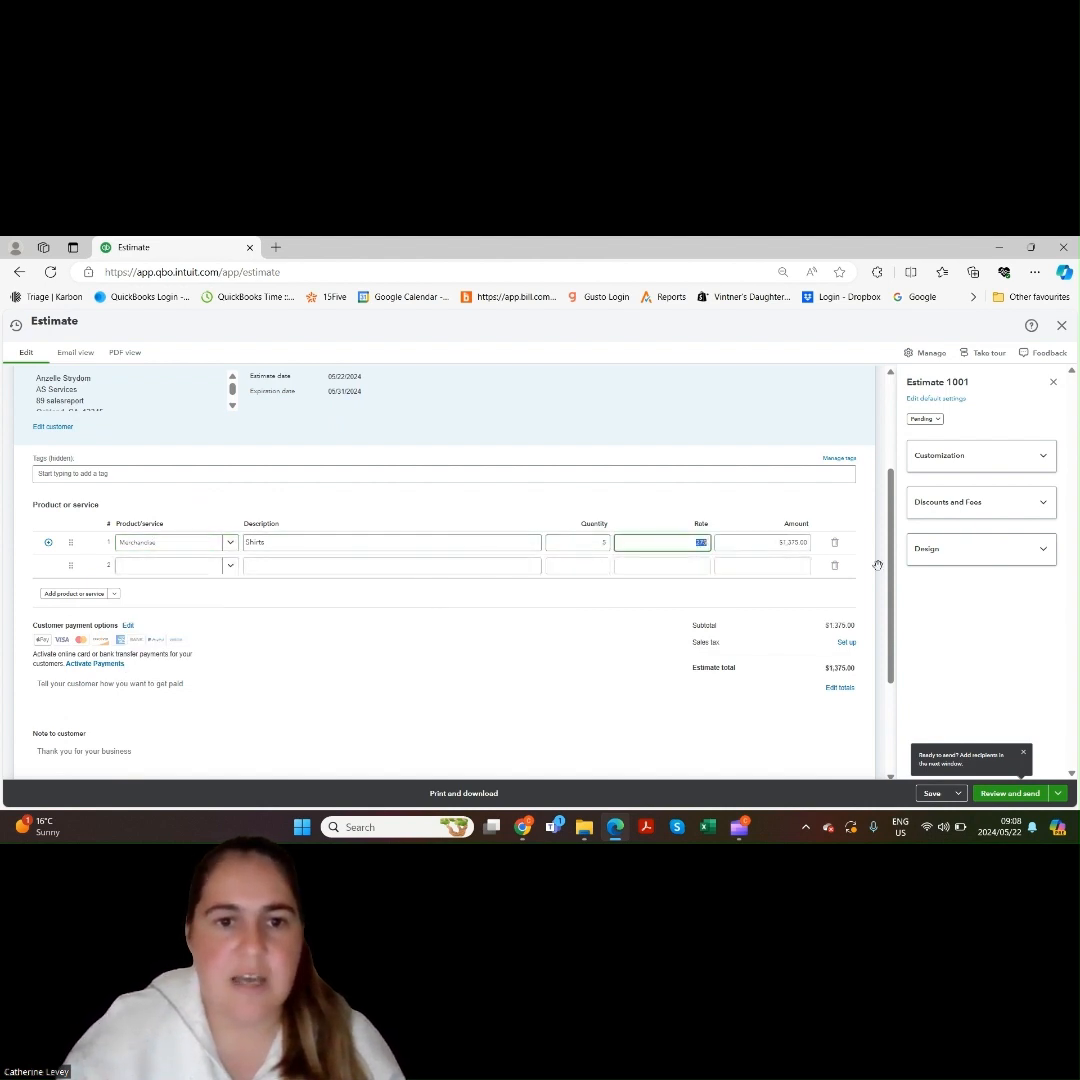
{"action": "left_click", "coordinate": [893, 582]}
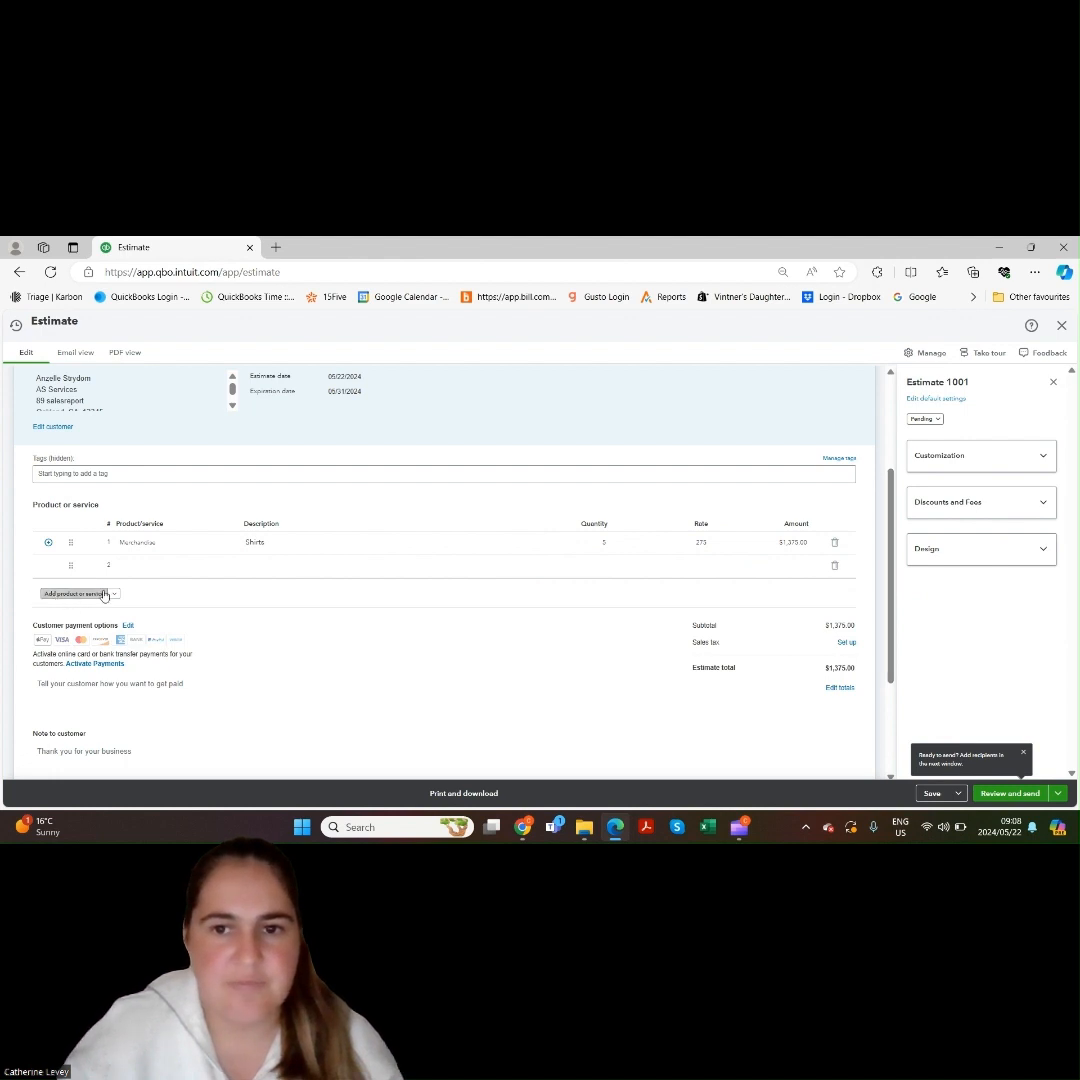
{"action": "left_click", "coordinate": [155, 567]}
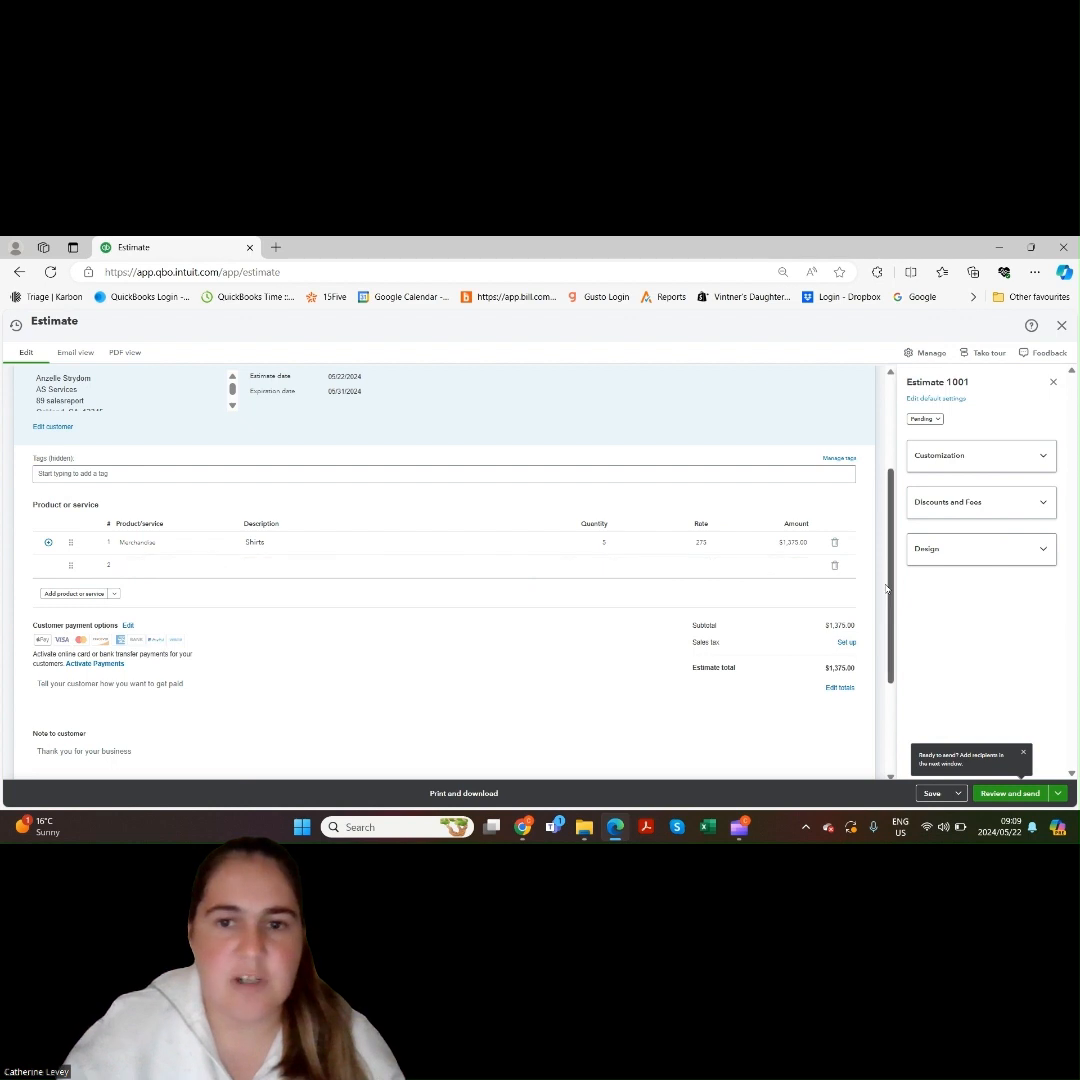
Step: Enter "Cash Only" as the customer payment instructions, leaving the customer note and statement memo blank
{"action": "left_click_drag", "start_coordinate": [893, 597], "coordinate": [893, 688]}
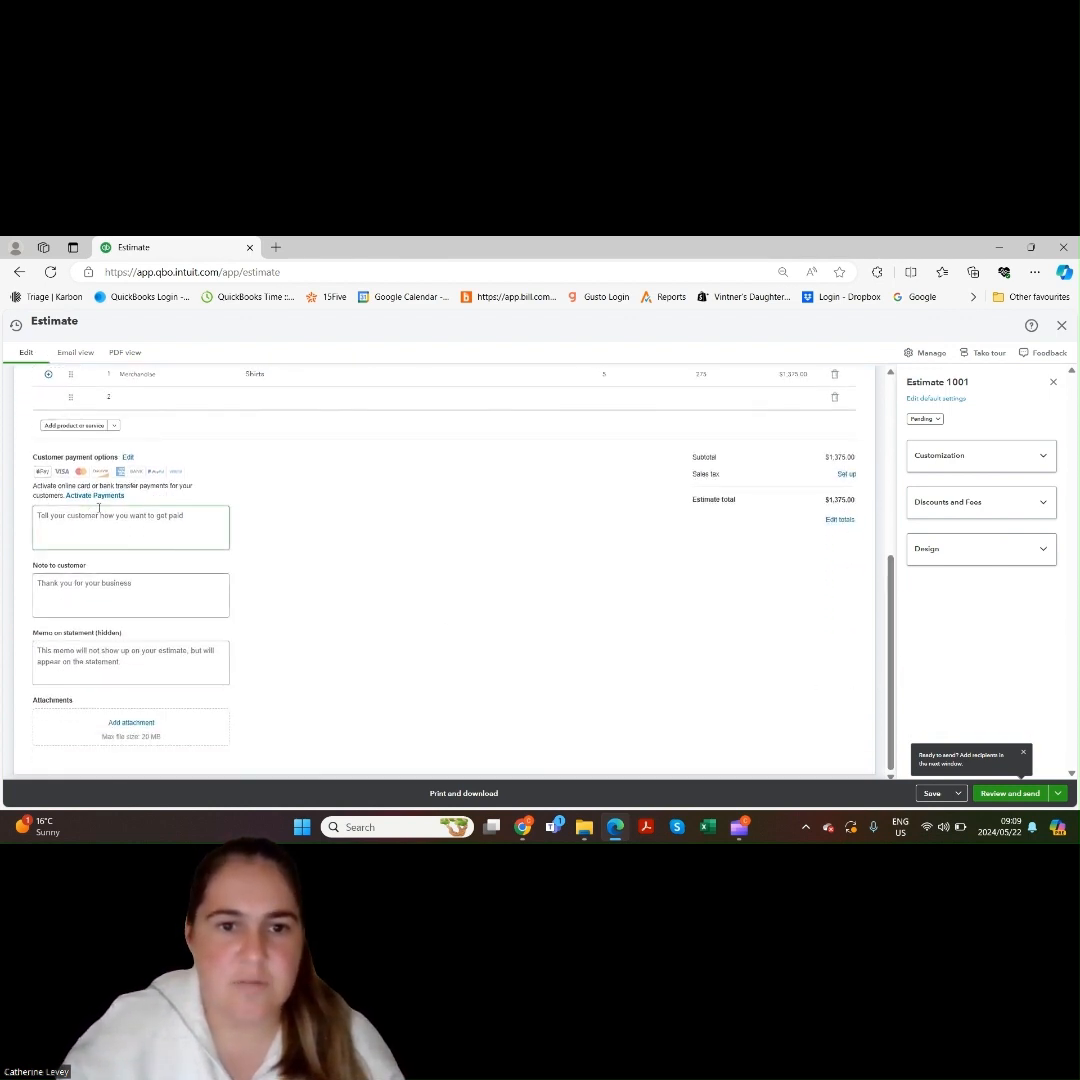
{"action": "left_click", "coordinate": [145, 517]}
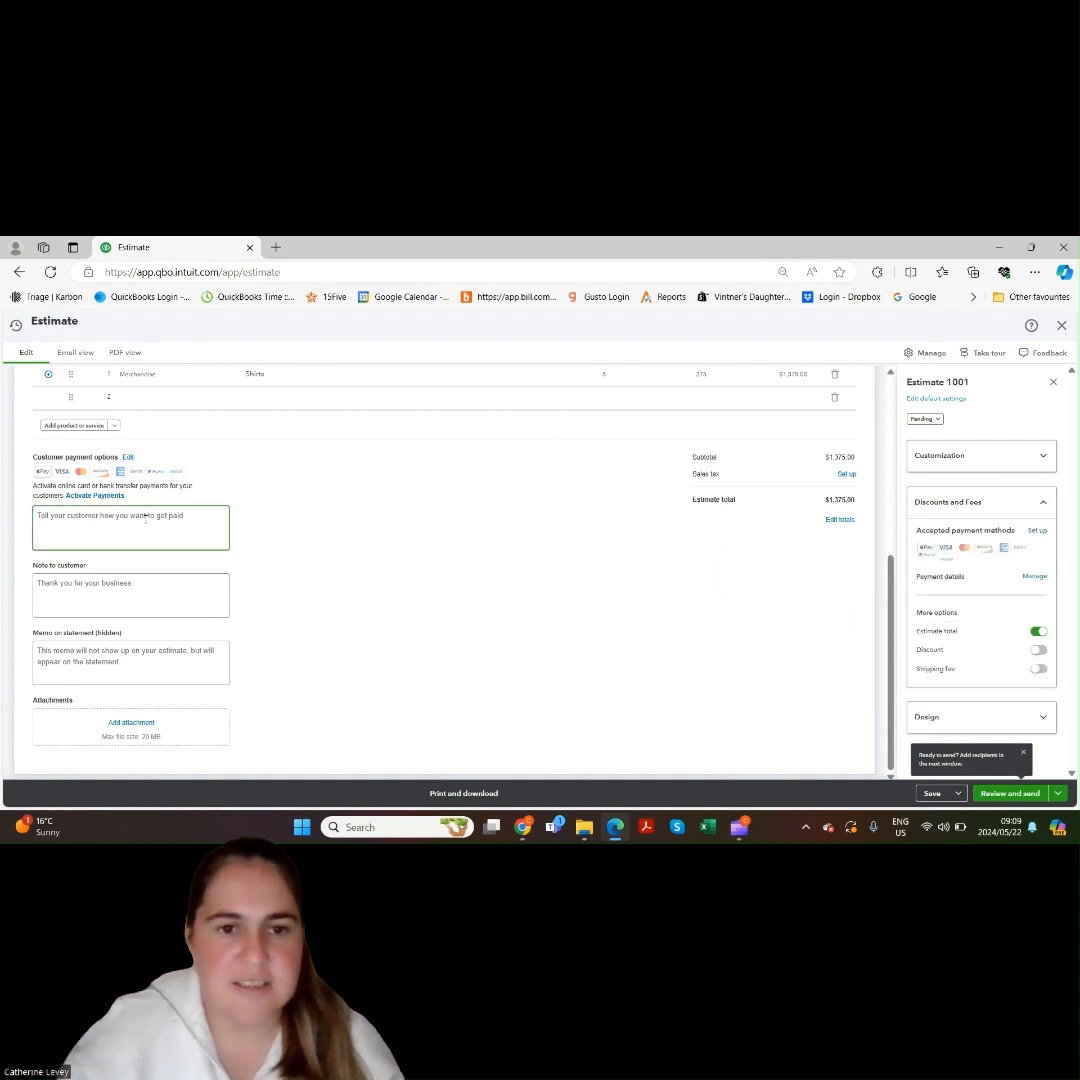
{"action": "type", "text": "Cash Only"}
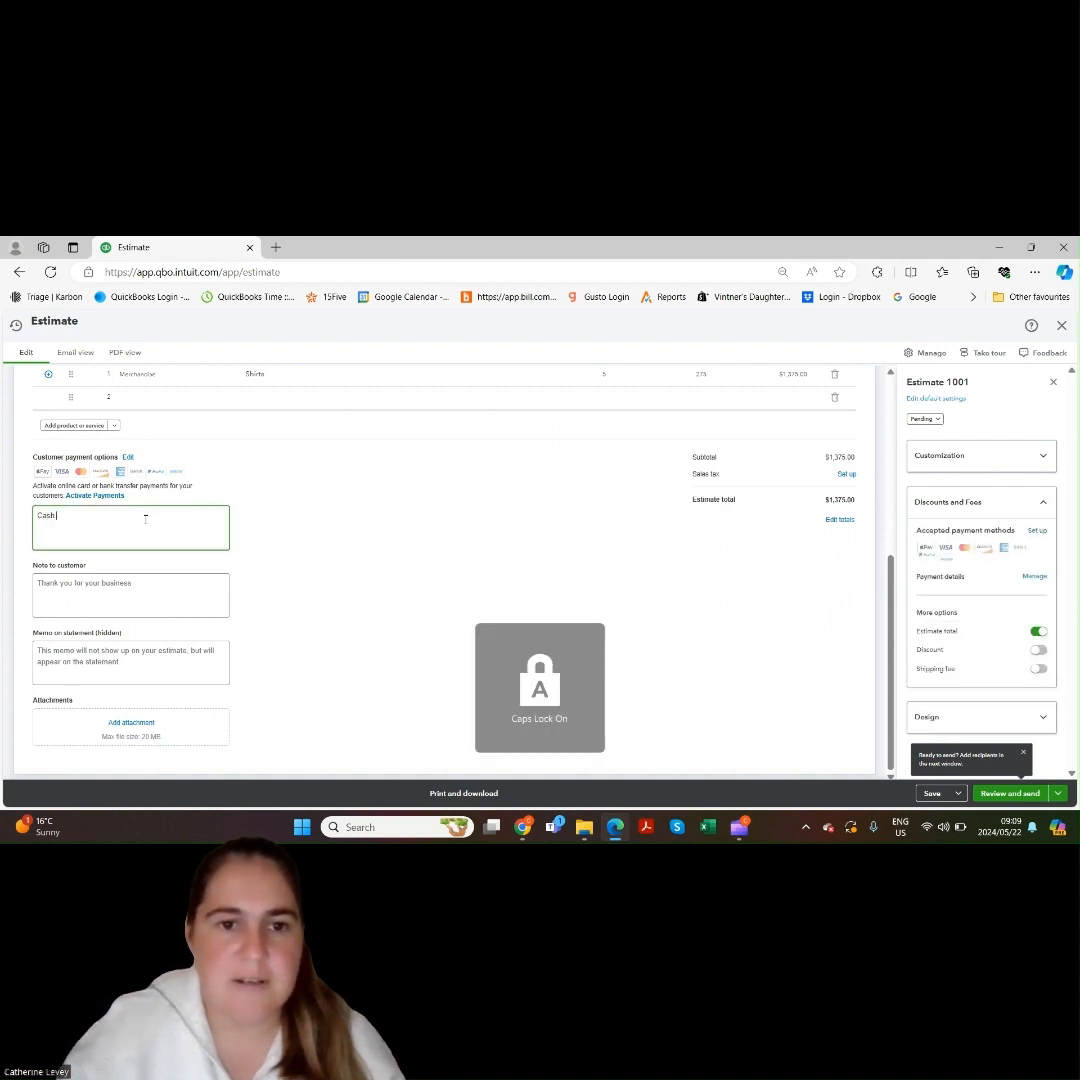
{"action": "left_click", "coordinate": [120, 593]}
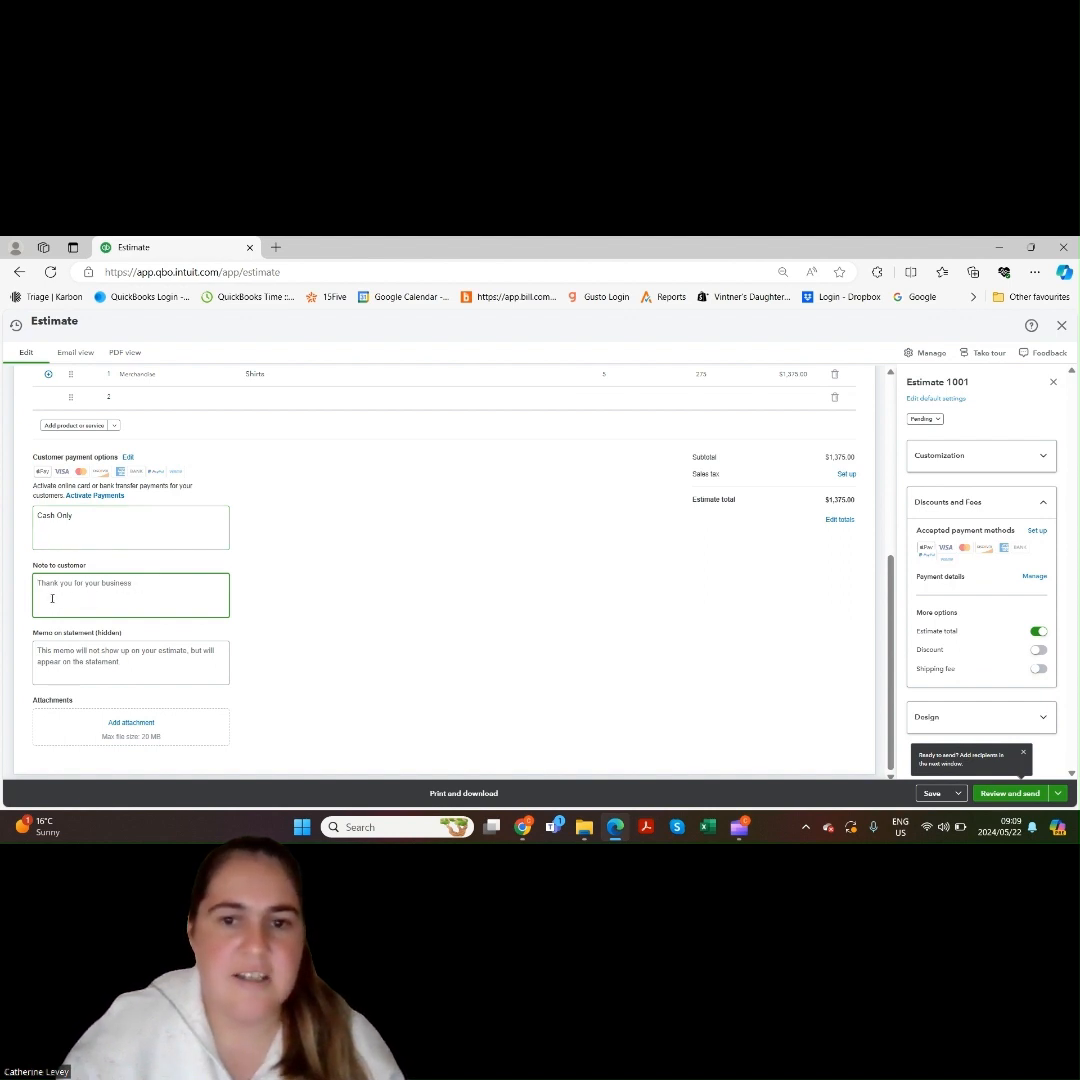
{"action": "left_click", "coordinate": [117, 665]}
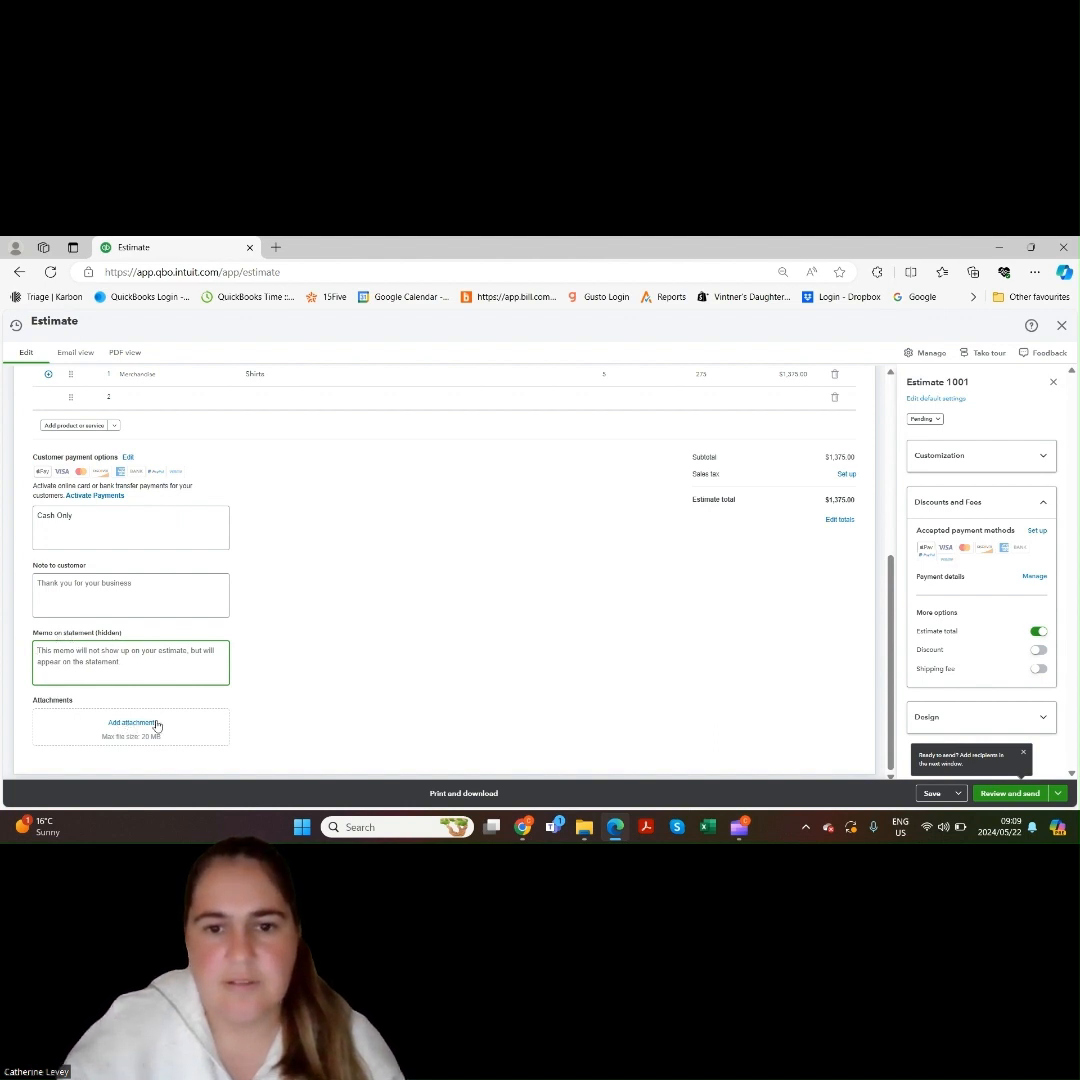
Step: Preview the estimate as an email and as a PDF, and return to editing it
{"action": "left_click_drag", "start_coordinate": [892, 709], "coordinate": [900, 492]}
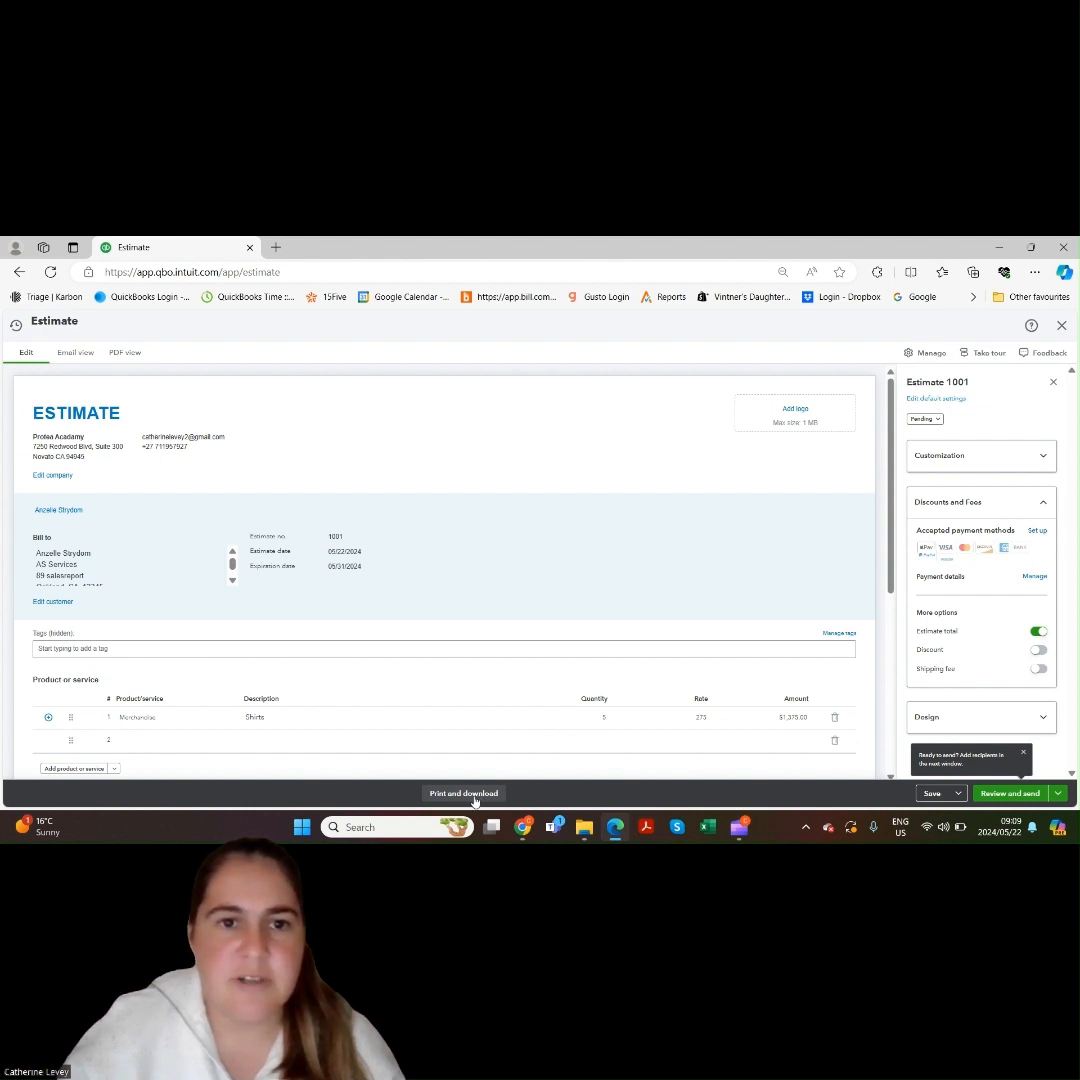
{"action": "left_click", "coordinate": [80, 354]}
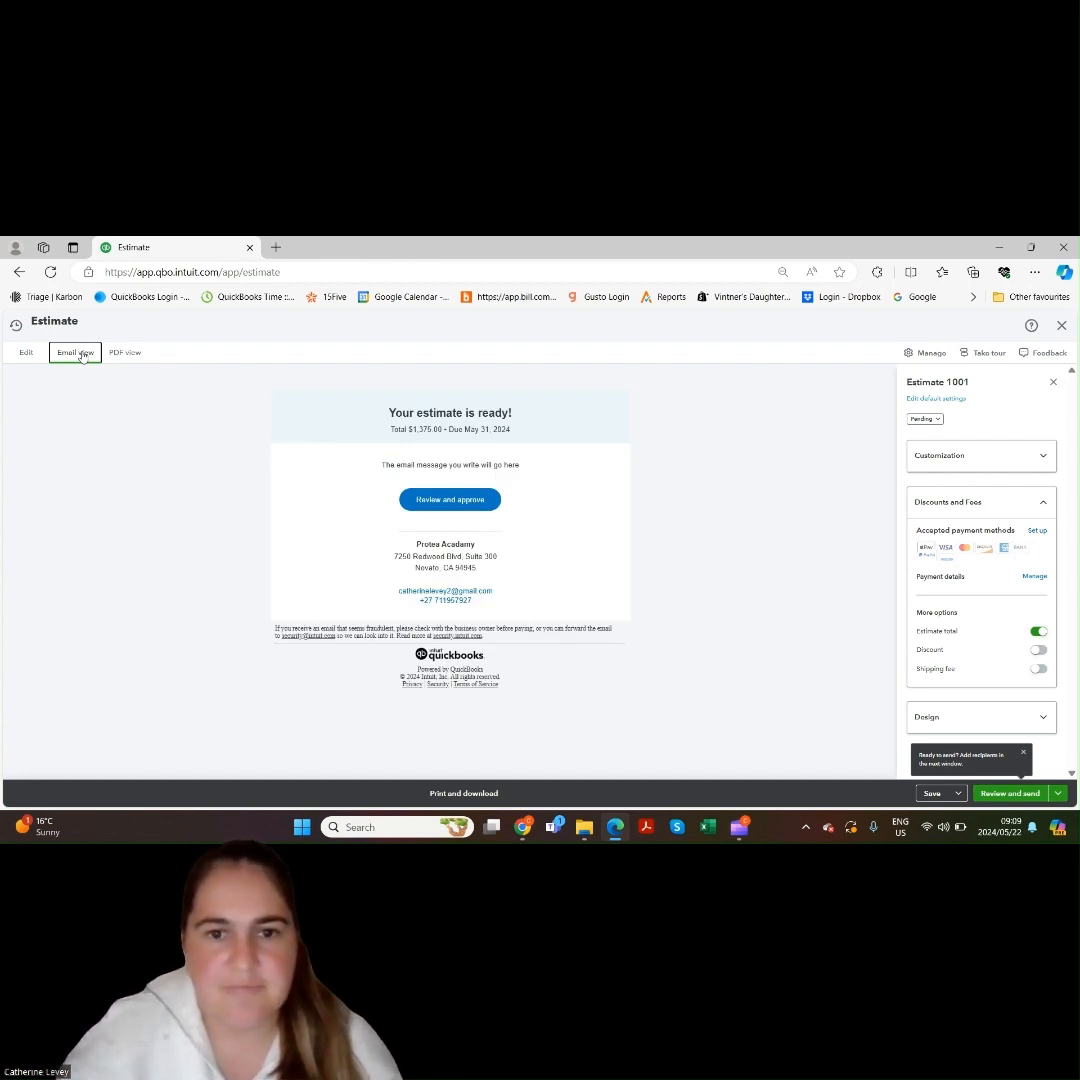
{"action": "left_click", "coordinate": [120, 356]}
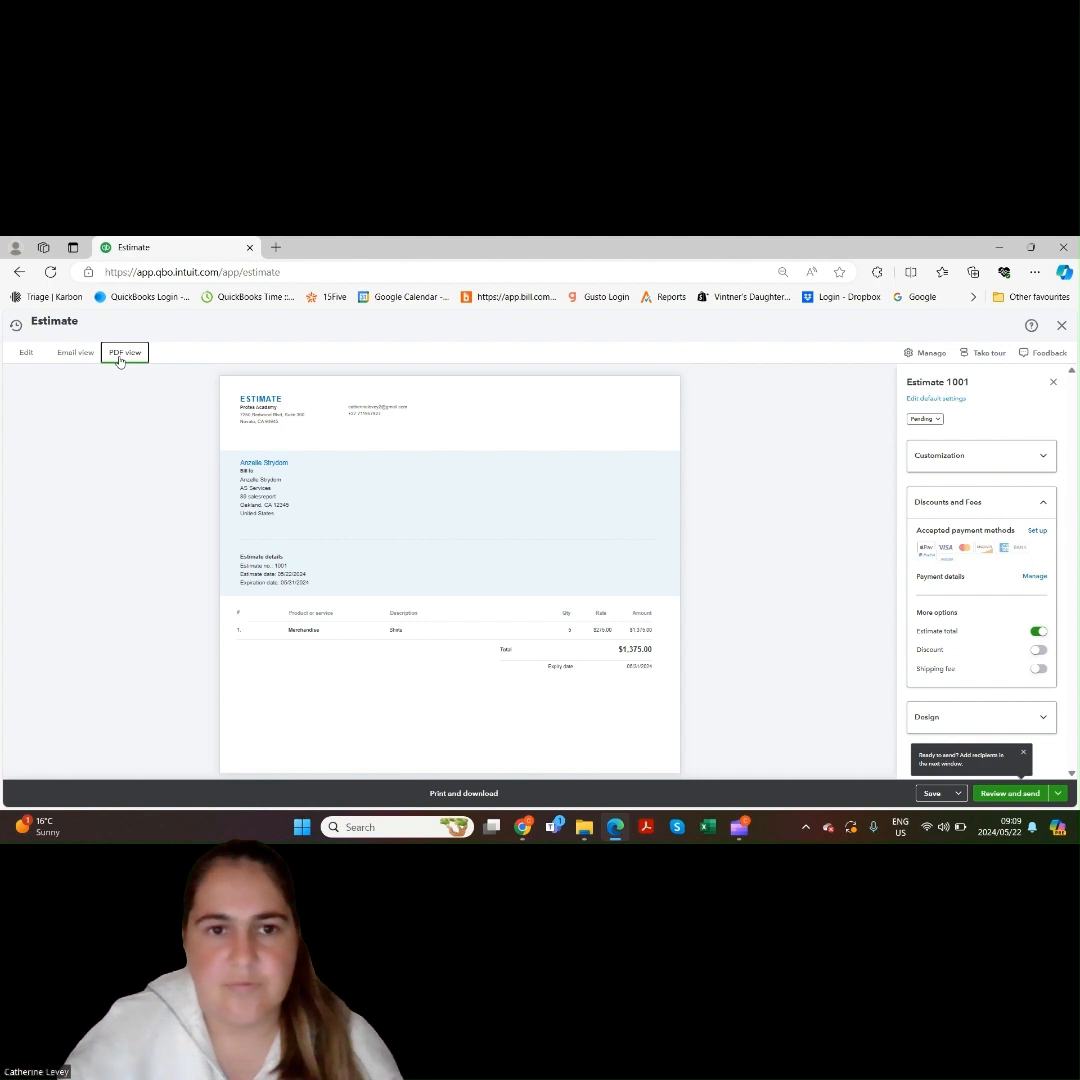
{"action": "left_click", "coordinate": [26, 352]}
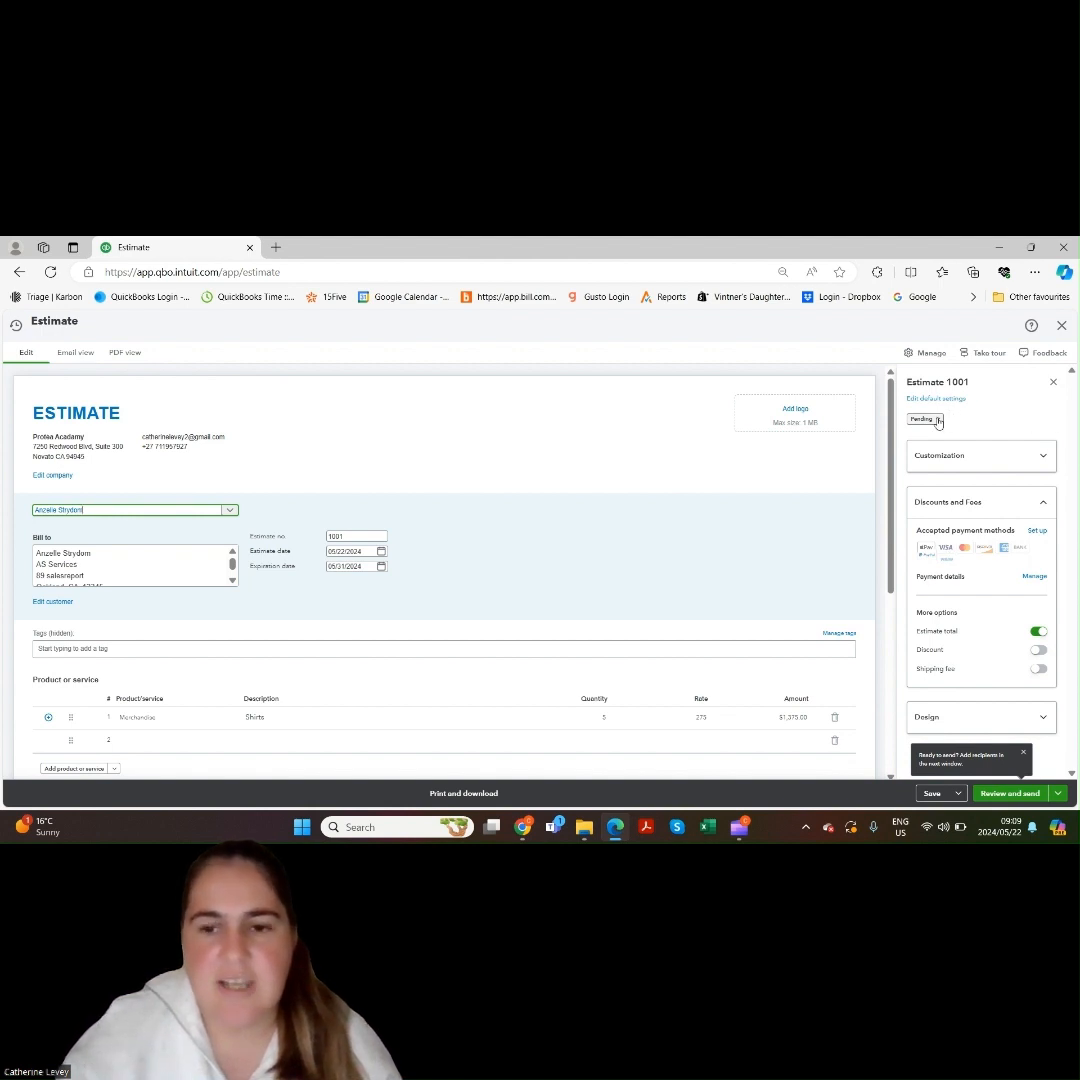
Step: Check the estimate's sending and saving options, save it without closing, and open its available actions
{"action": "left_click", "coordinate": [1058, 794]}
{"action": "left_click", "coordinate": [1060, 796]}
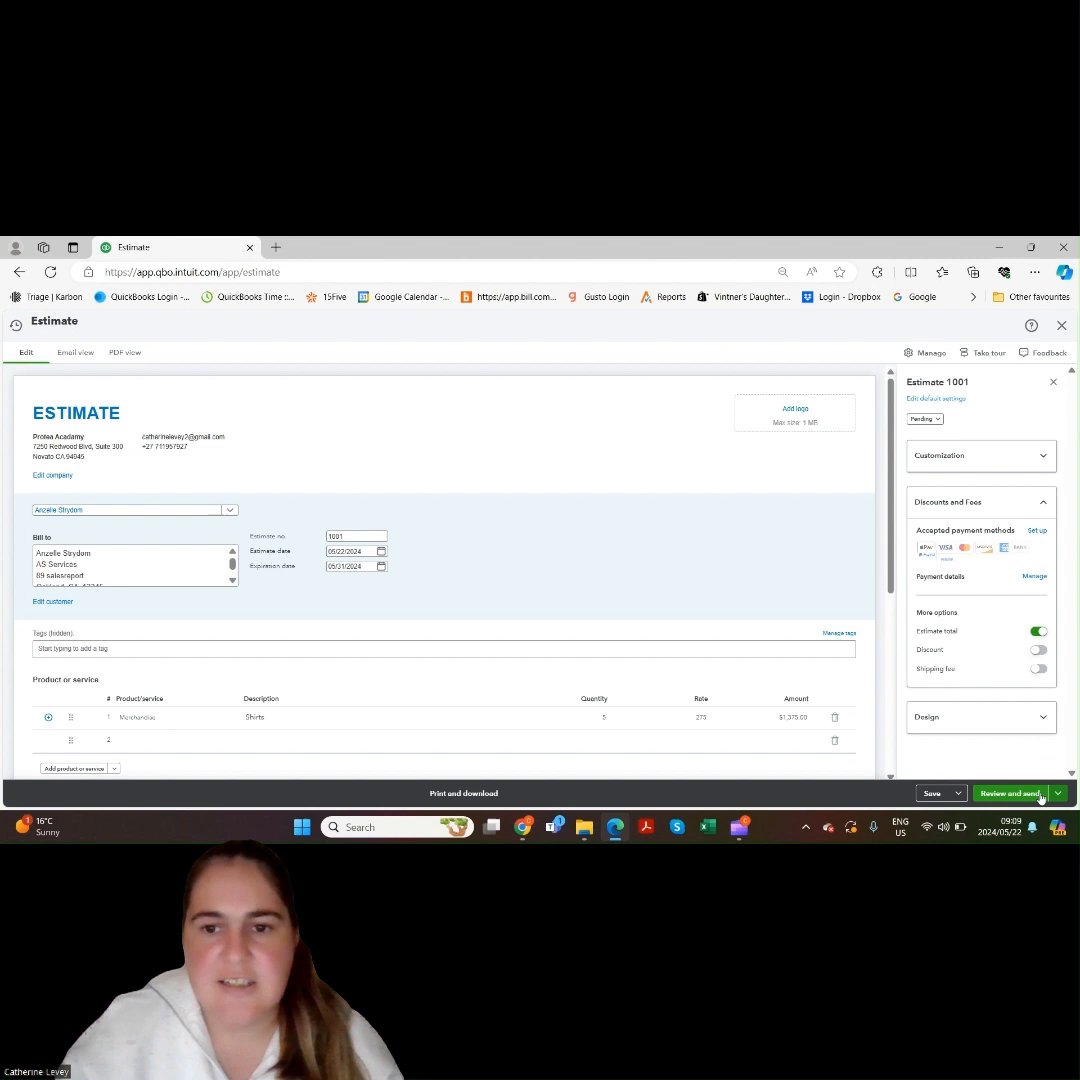
{"action": "left_click", "coordinate": [958, 794]}
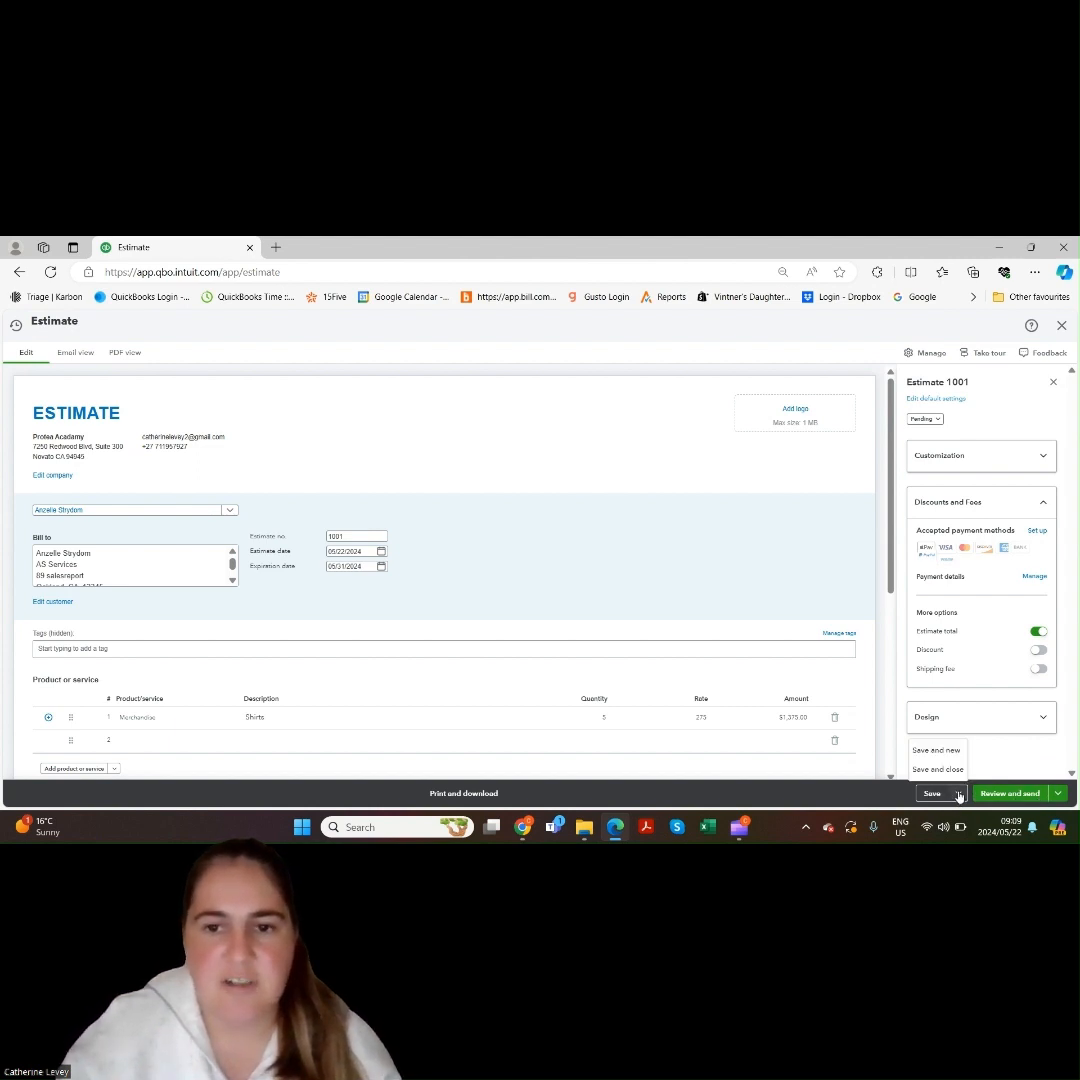
{"action": "left_click", "coordinate": [935, 794]}
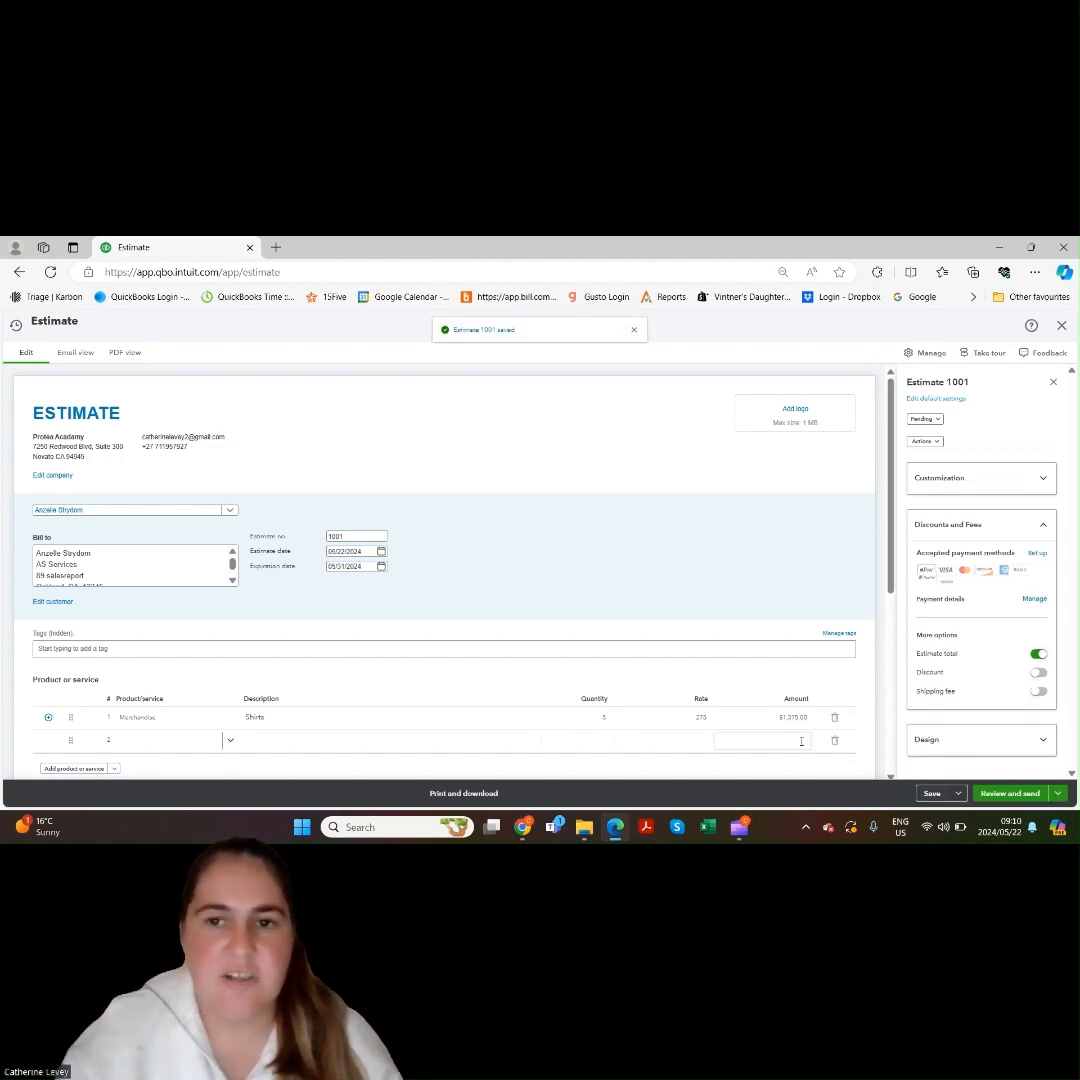
{"action": "left_click", "coordinate": [930, 442]}
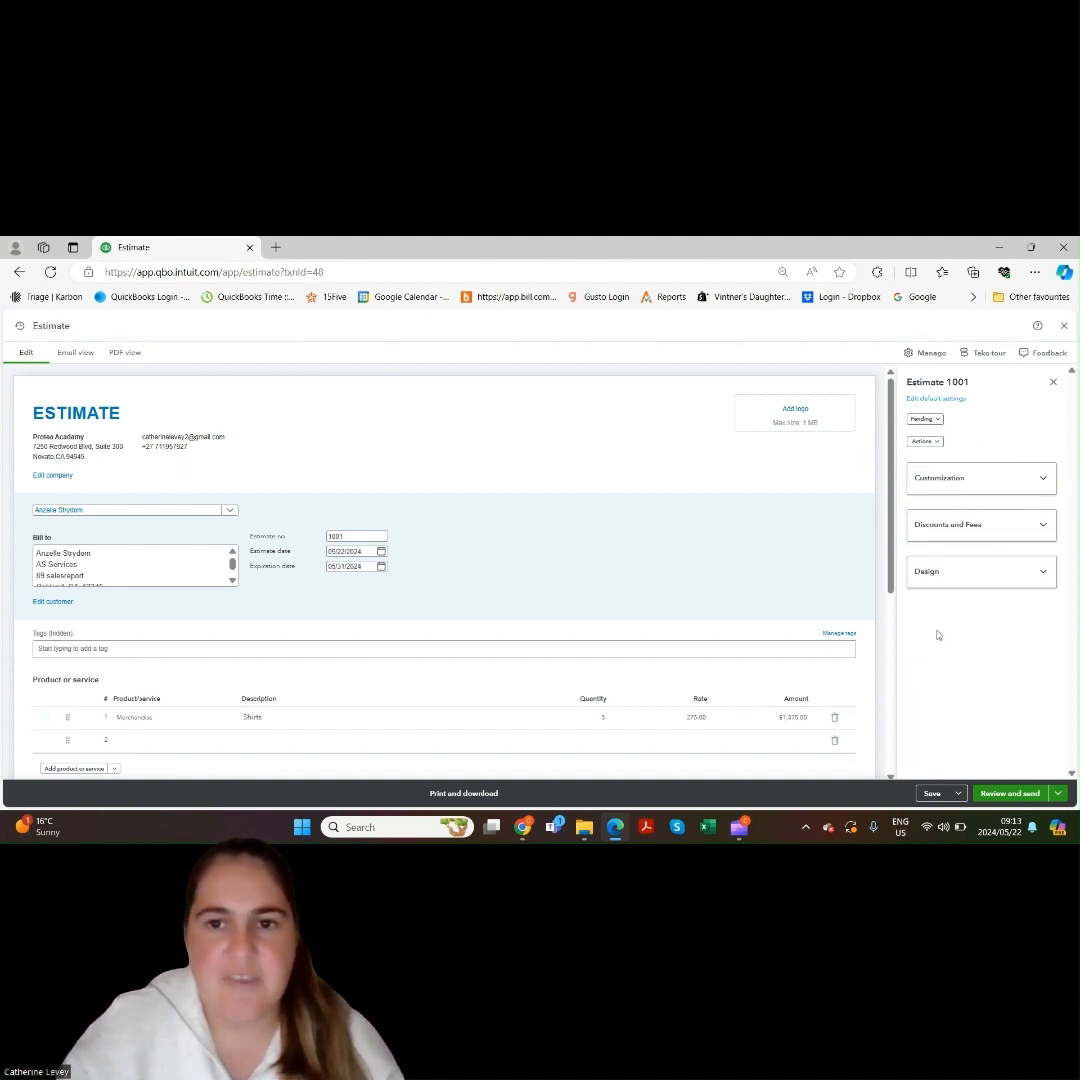
Step: Set the estimate's status to Accepted, enter the customer's first name as the acceptor, and set the accepted date to 05/22/2024
{"action": "left_click", "coordinate": [925, 419]}
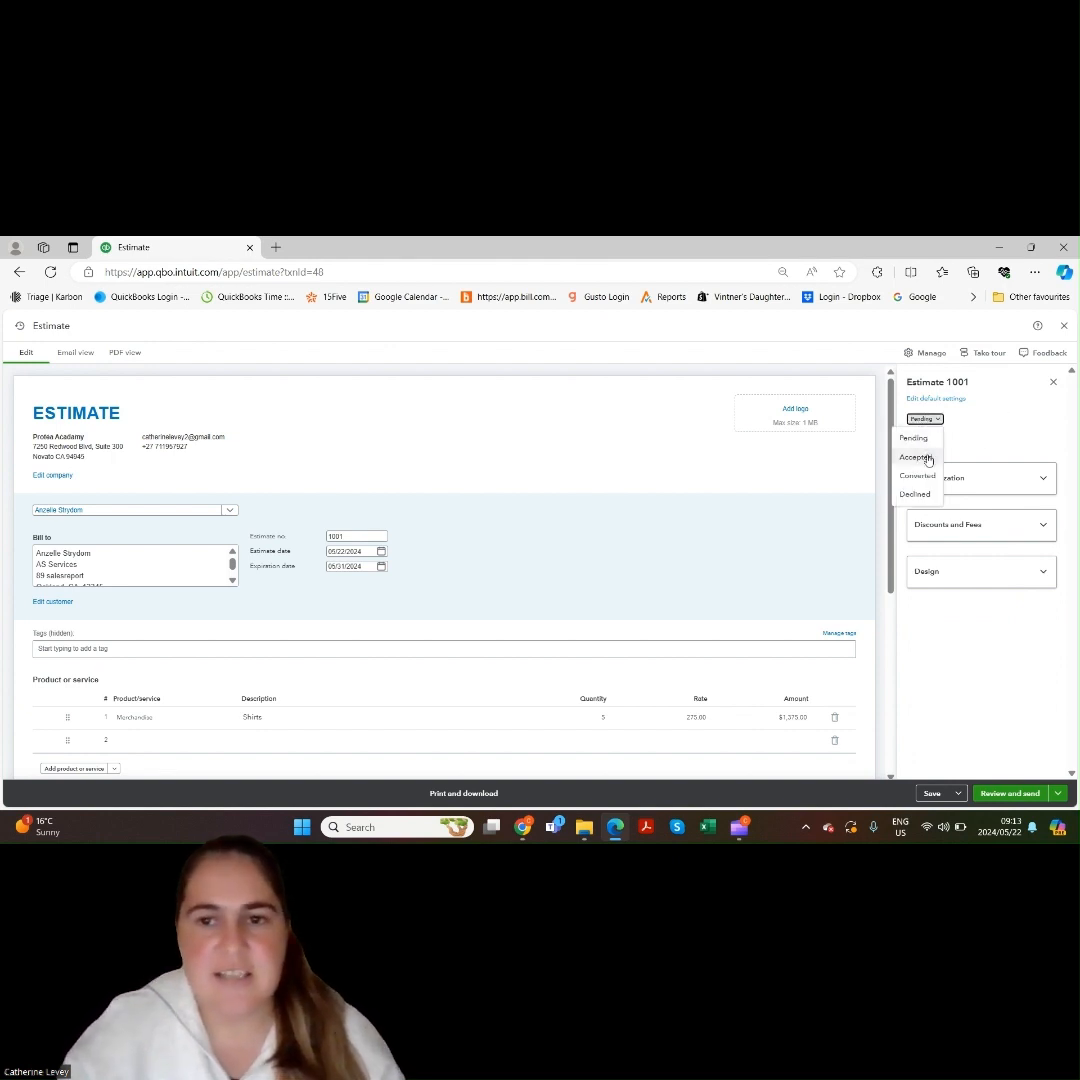
{"action": "left_click", "coordinate": [916, 457]}
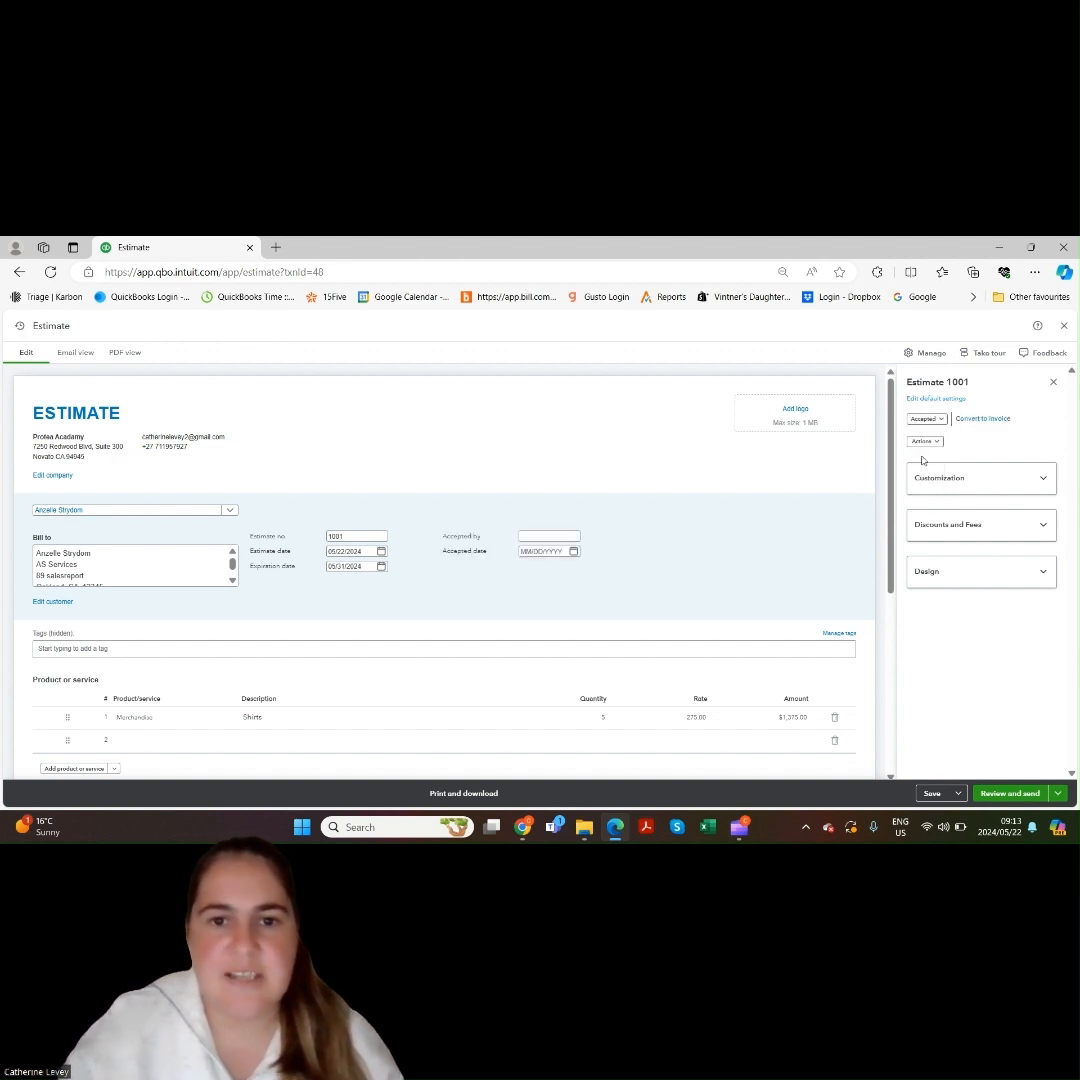
{"action": "left_click", "coordinate": [549, 535]}
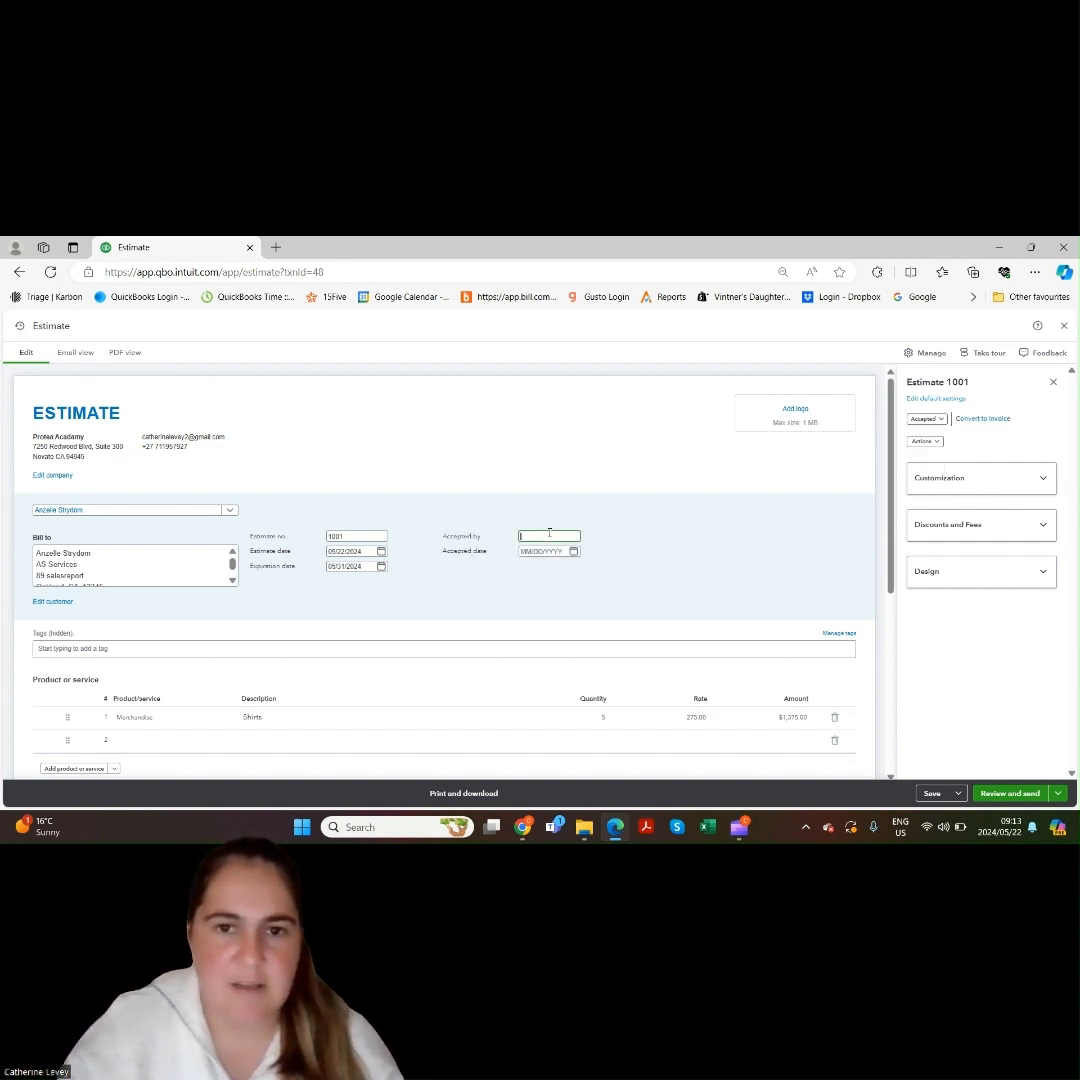
{"action": "key", "text": "Caps_Lock"}
{"action": "type", "text": "Anzell"}
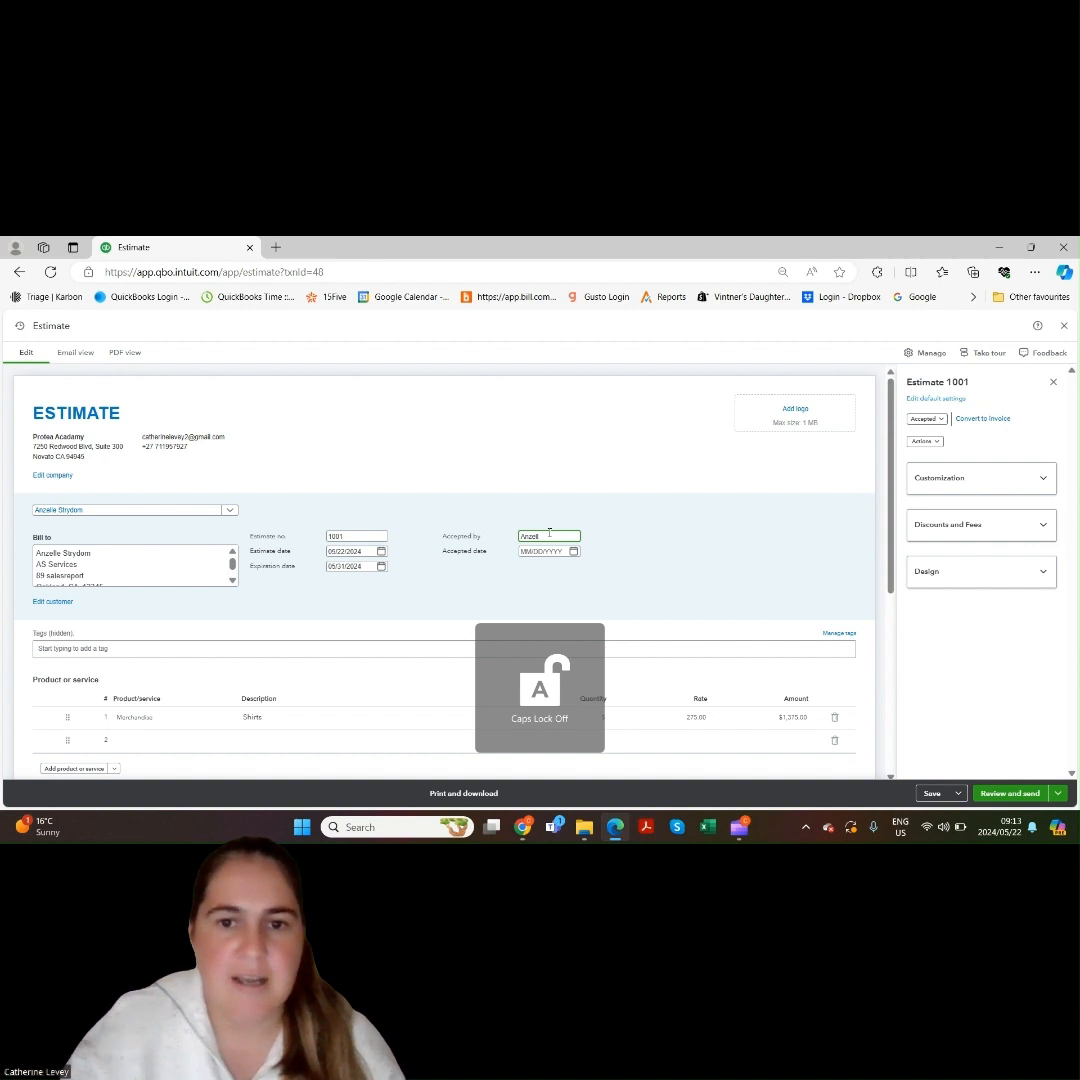
{"action": "type", "text": "e"}
{"action": "left_click", "coordinate": [558, 552]}
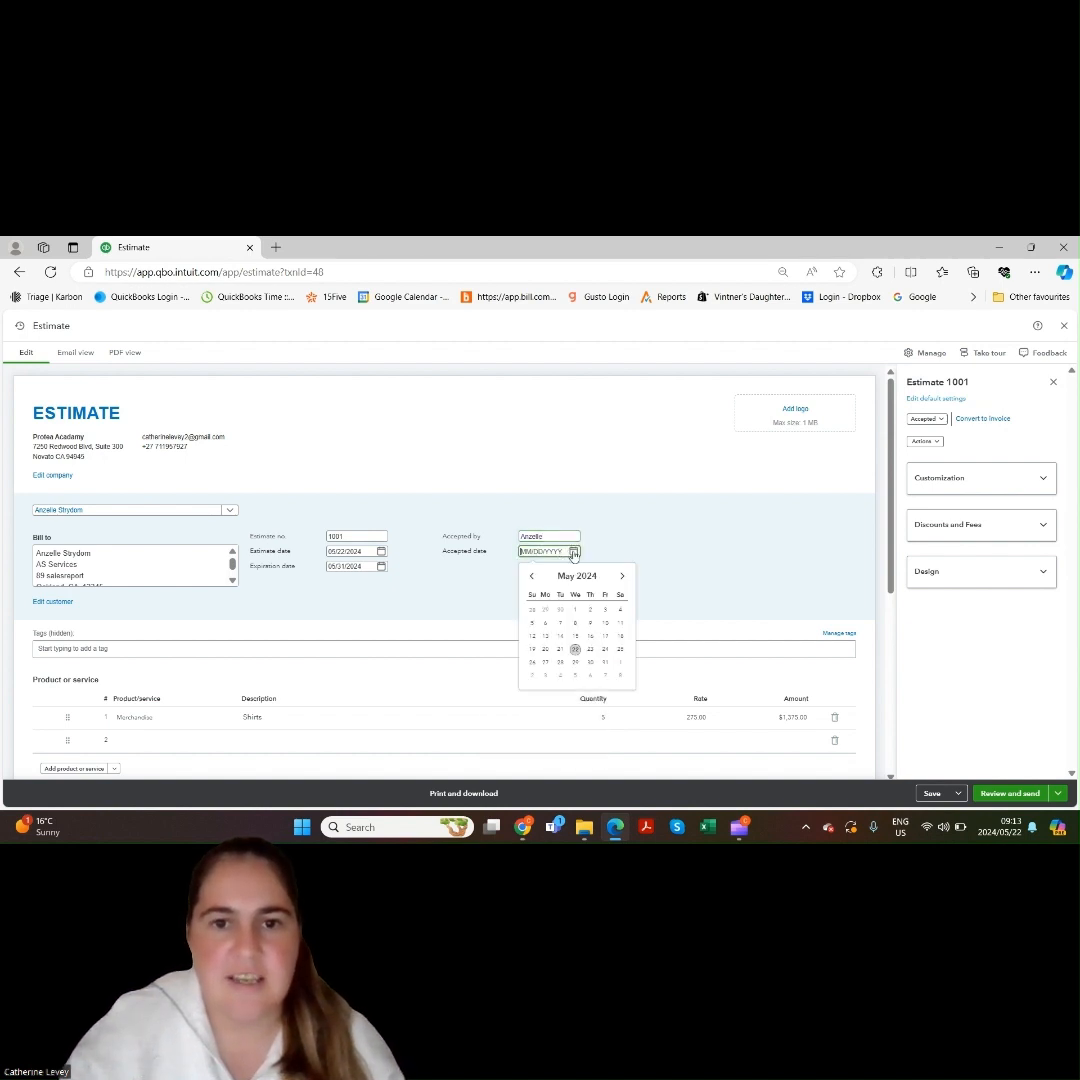
{"action": "left_click", "coordinate": [575, 649]}
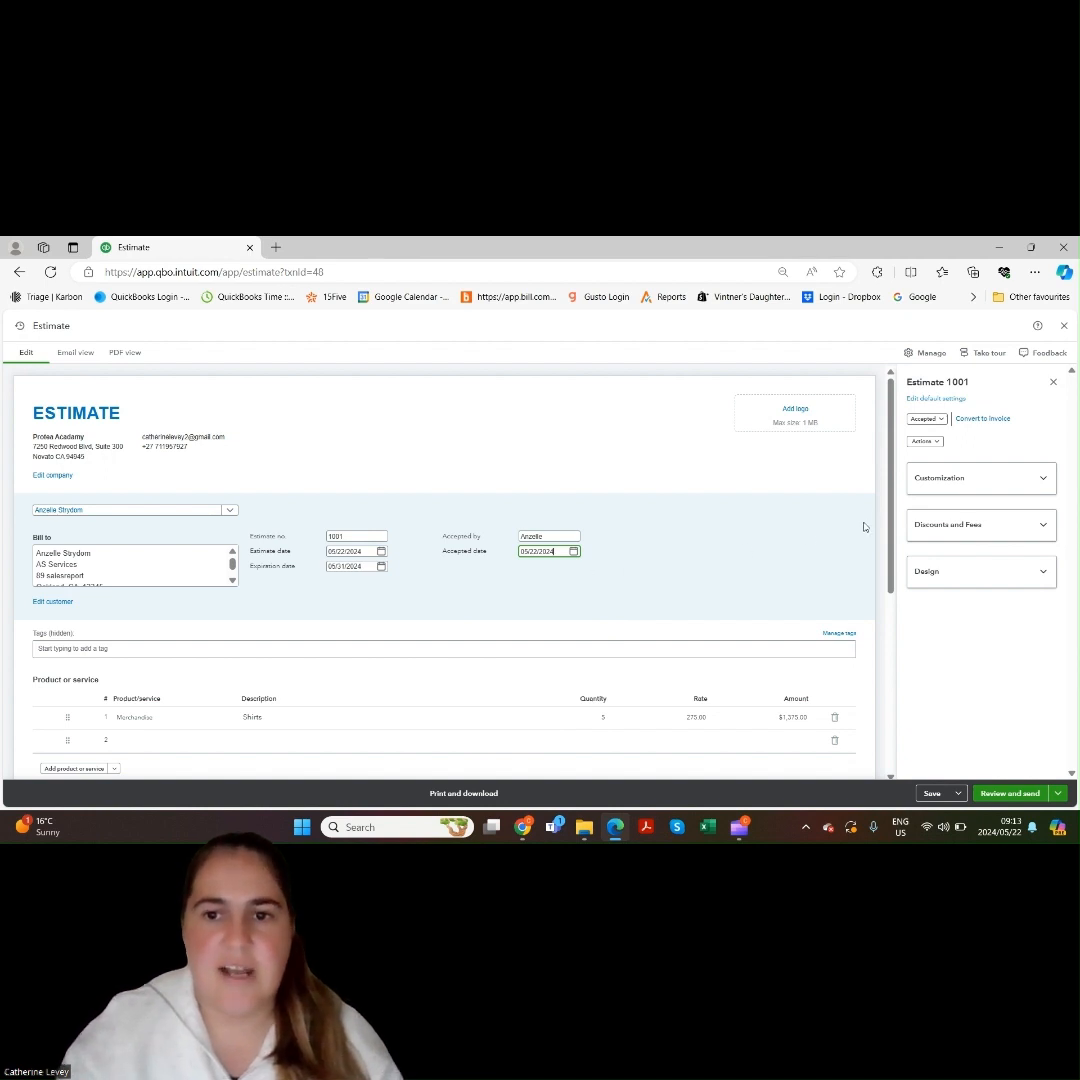
Step: Examine the estimate's customization, discounts and fees, and design settings, and check hiding and showing the settings pane
{"action": "left_click", "coordinate": [1010, 485]}
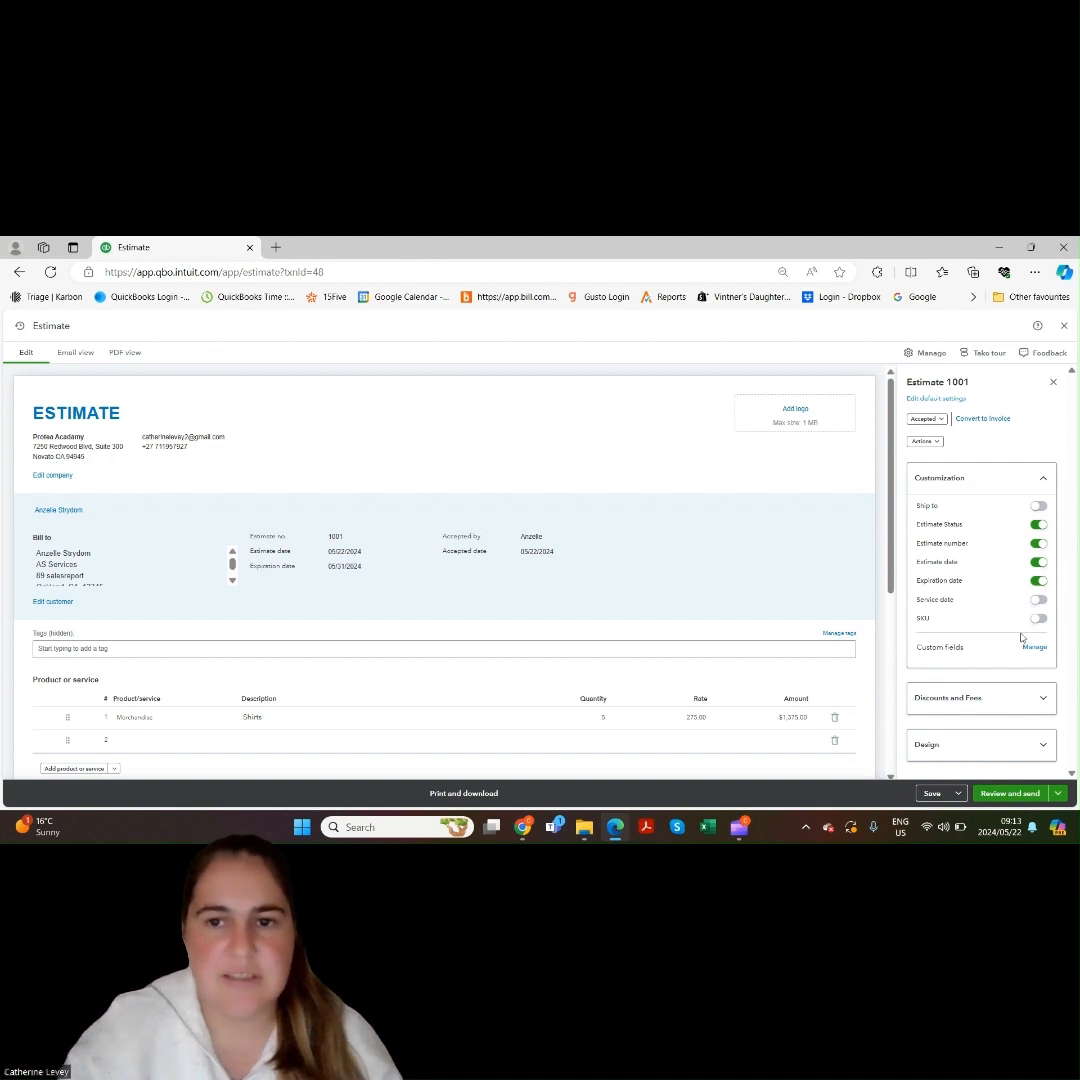
{"action": "left_click", "coordinate": [1003, 479]}
{"action": "left_click", "coordinate": [969, 527]}
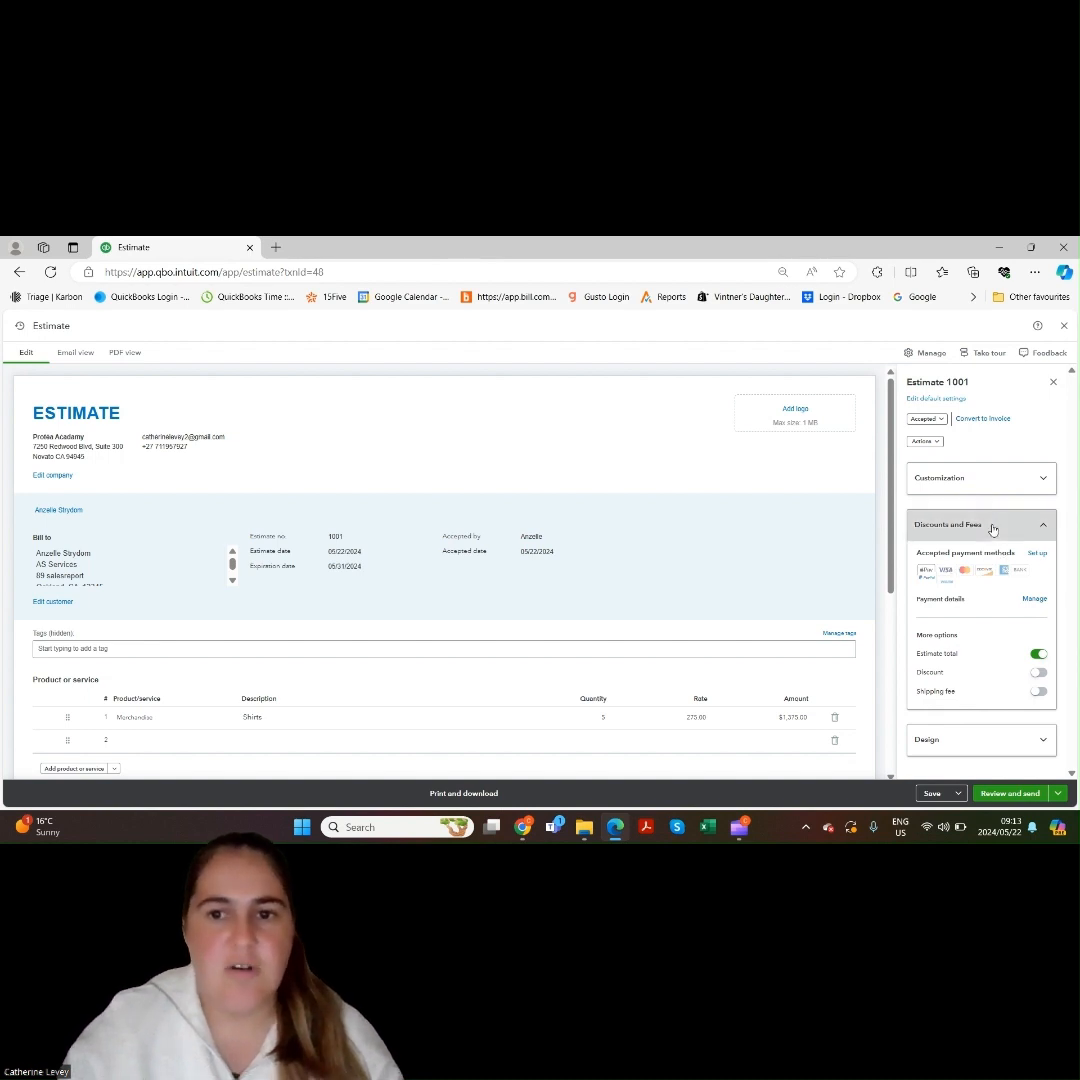
{"action": "left_click", "coordinate": [991, 525]}
{"action": "left_click", "coordinate": [975, 574]}
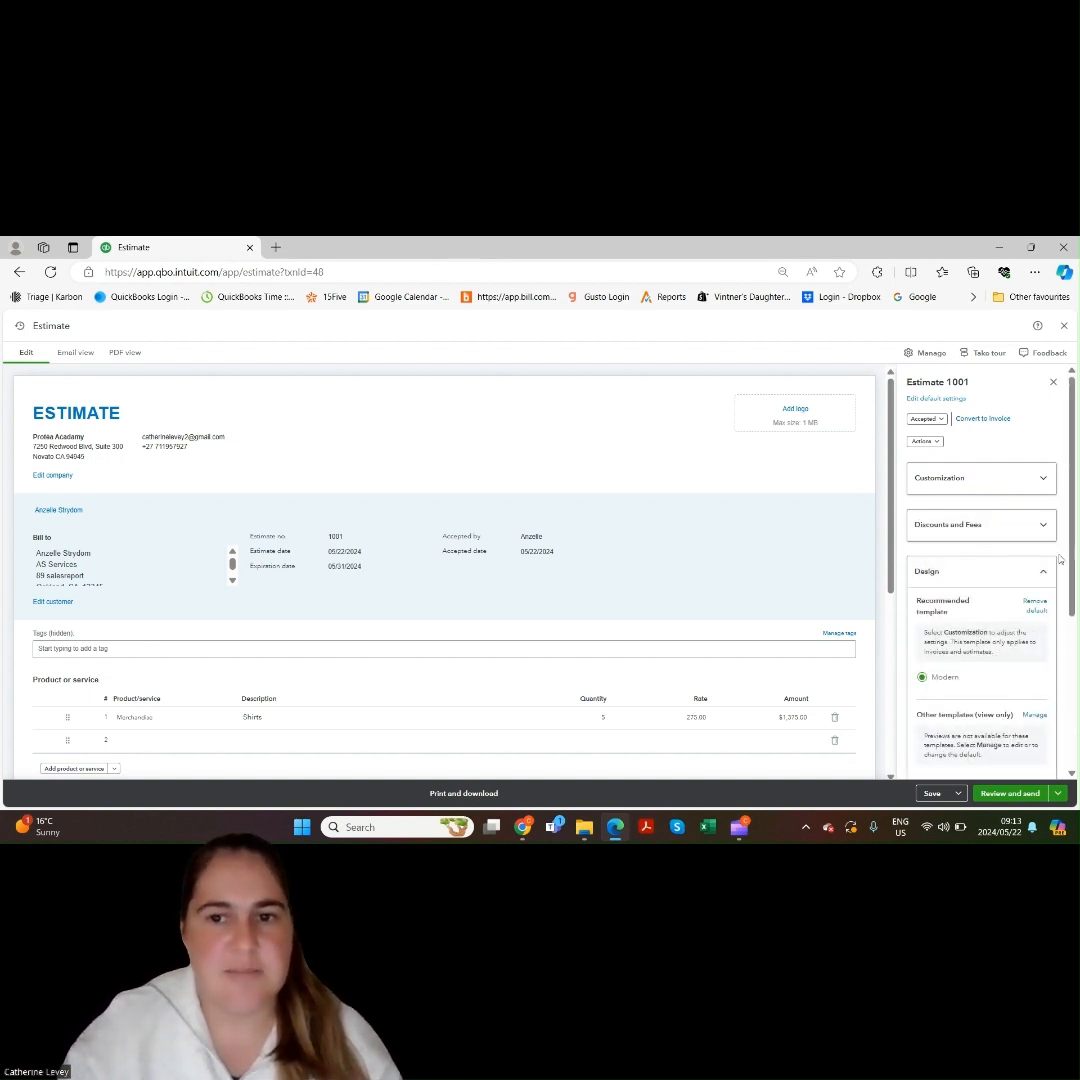
{"action": "left_click_drag", "start_coordinate": [1072, 554], "coordinate": [1076, 714]}
{"action": "scroll", "coordinate": [1076, 714], "scroll_direction": "up", "scroll_amount": 10}
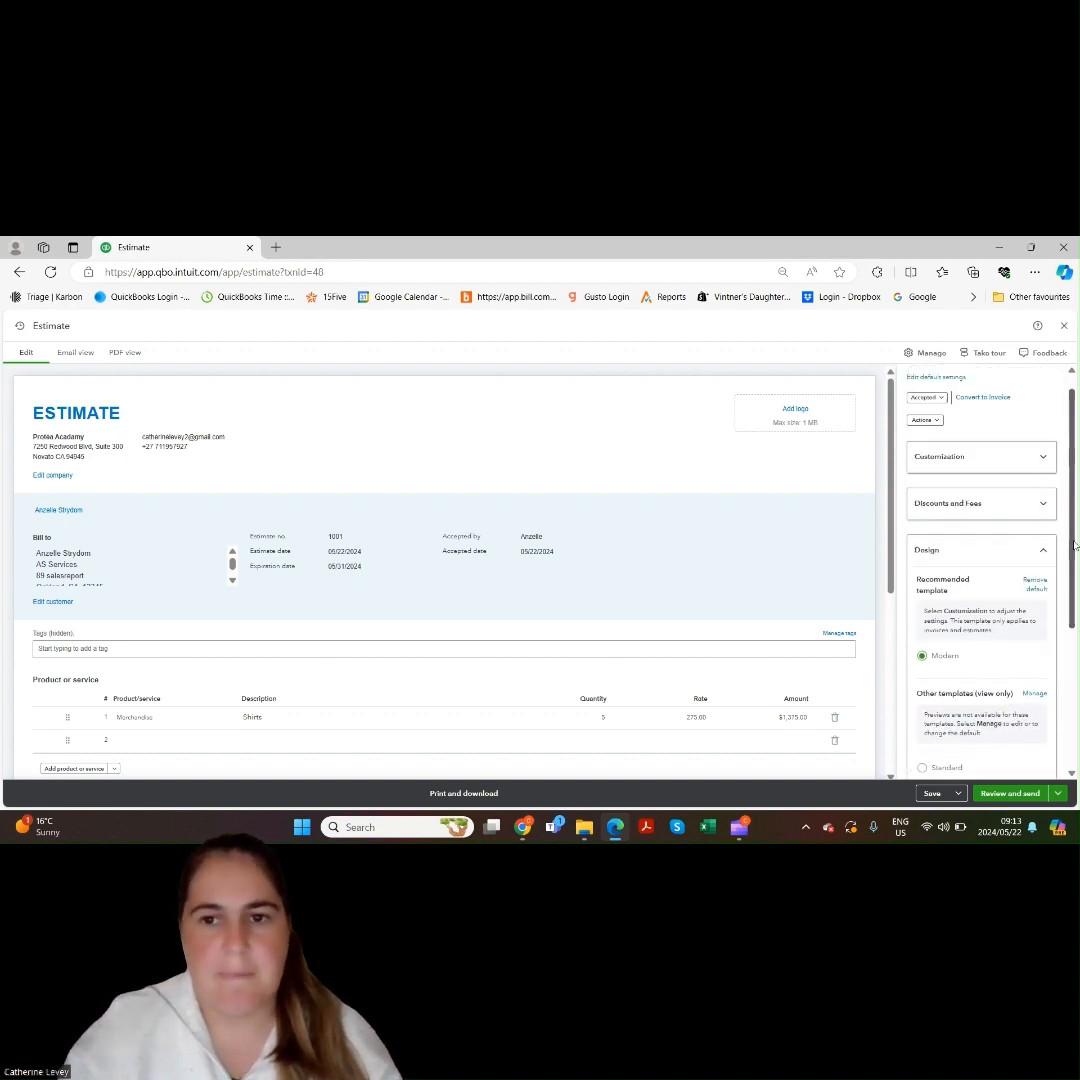
{"action": "left_click", "coordinate": [975, 574]}
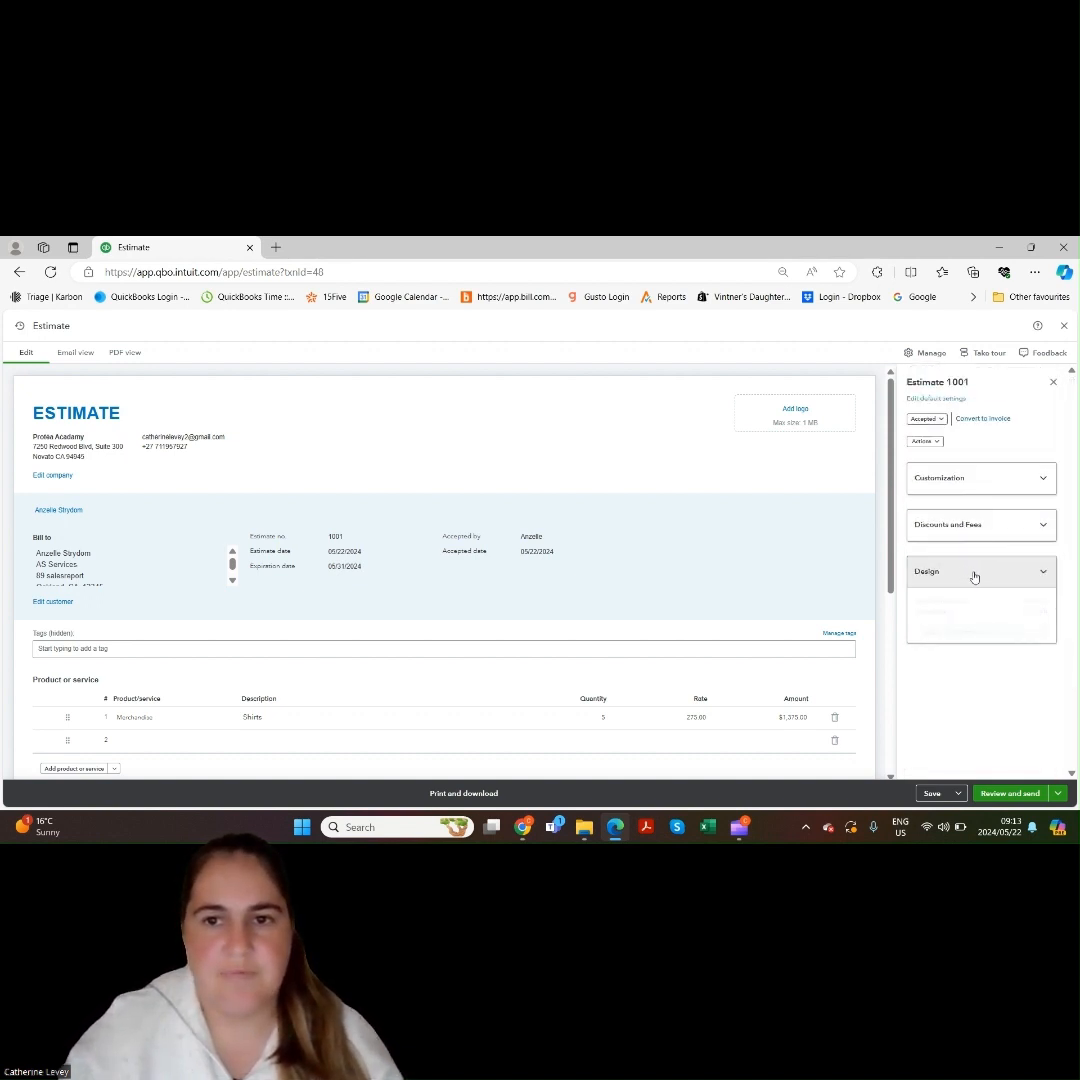
{"action": "left_click", "coordinate": [922, 354]}
{"action": "left_click", "coordinate": [922, 354]}
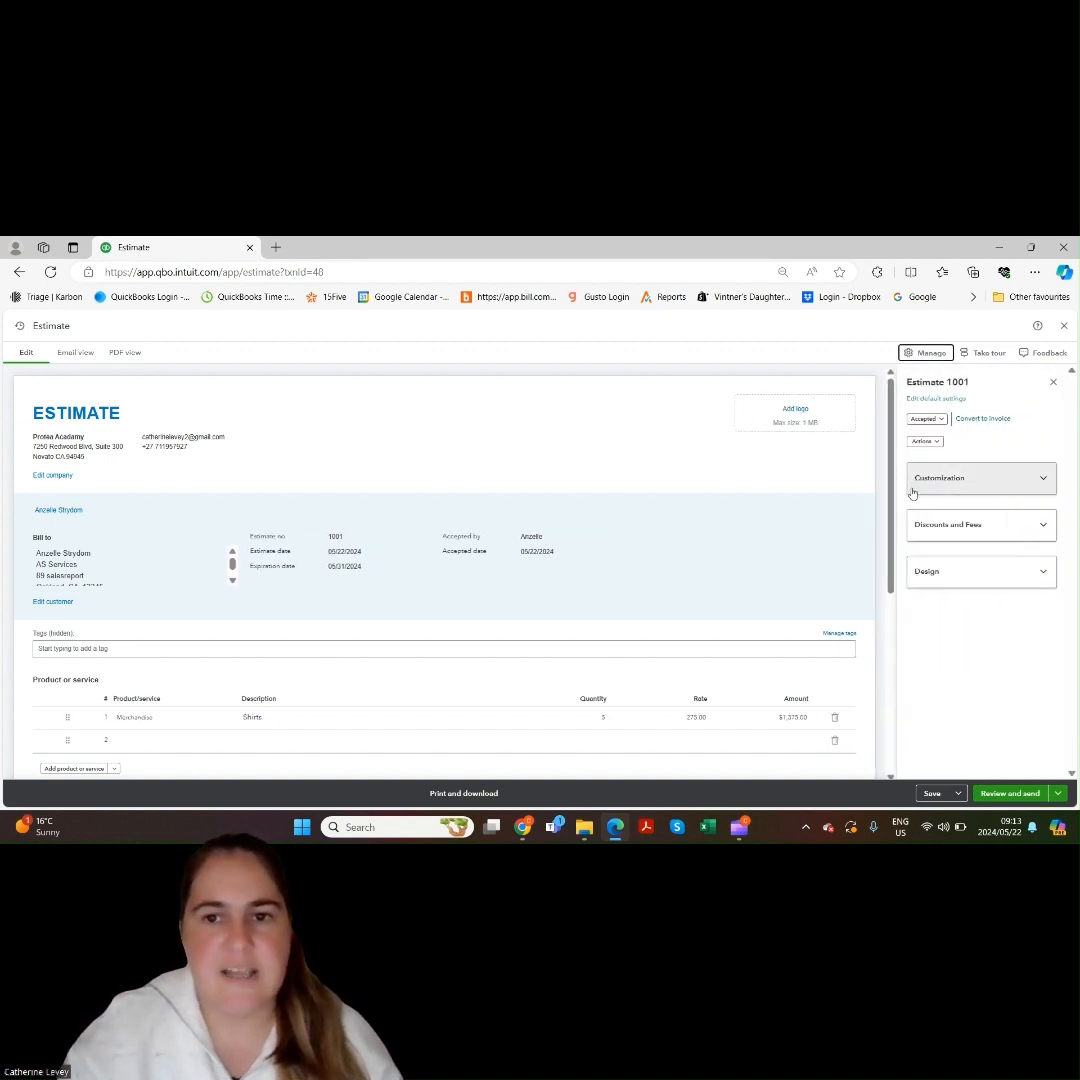
Step: Convert the accepted estimate to an invoice and review its customer details, terms, line items and totals
{"action": "left_click", "coordinate": [983, 419]}
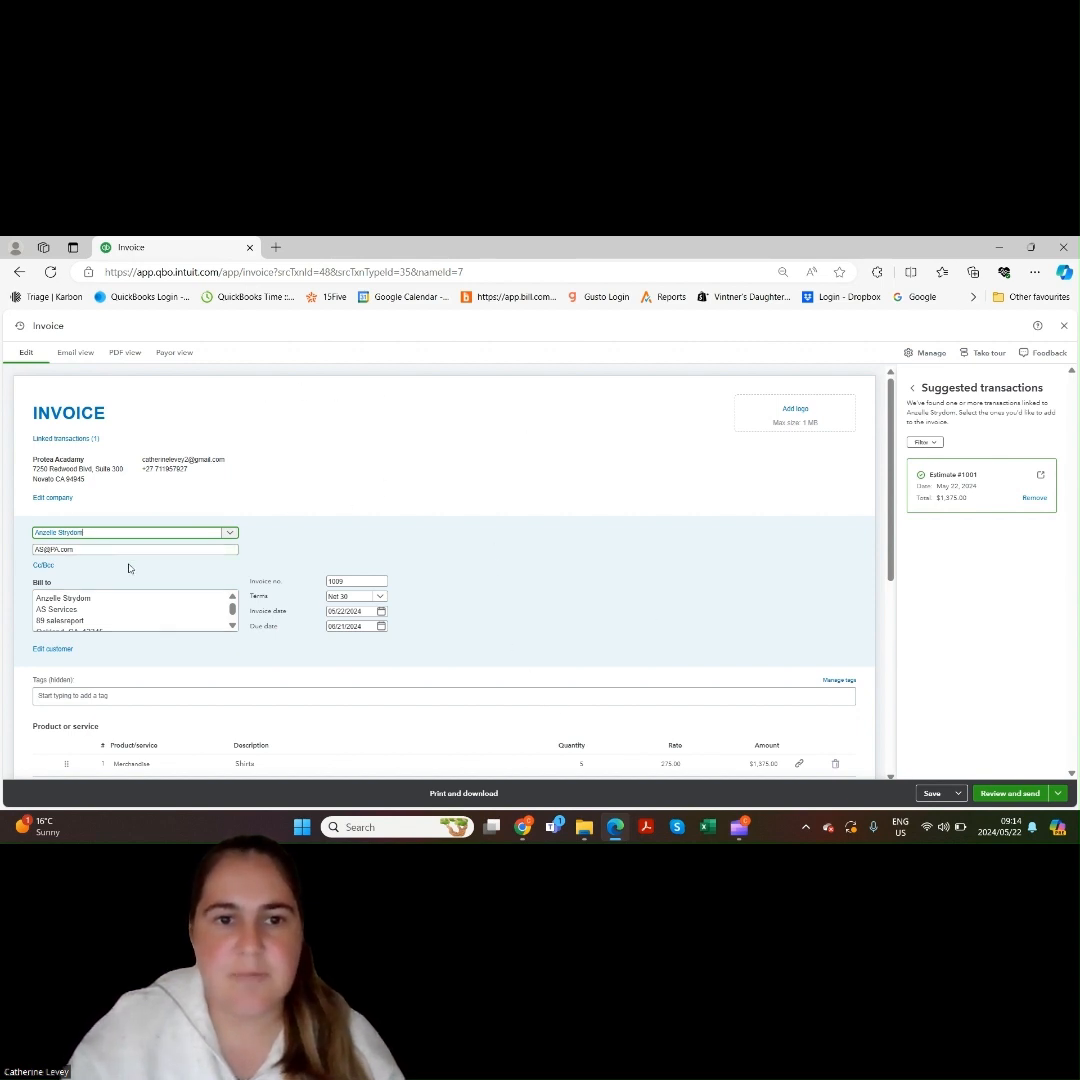
{"action": "scroll", "coordinate": [877, 657], "scroll_direction": "down", "scroll_amount": 5}
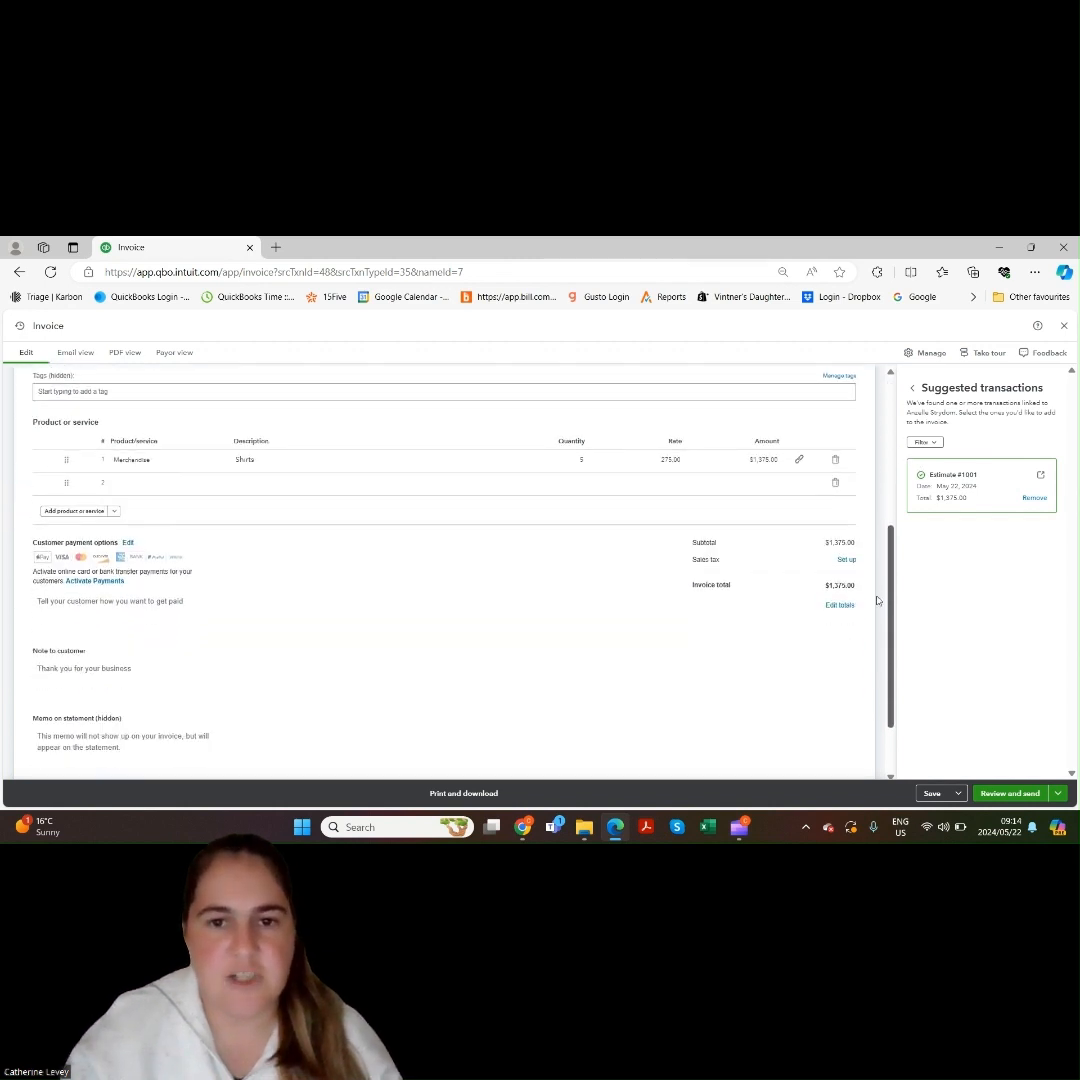
{"action": "left_click_drag", "start_coordinate": [882, 653], "coordinate": [894, 428]}
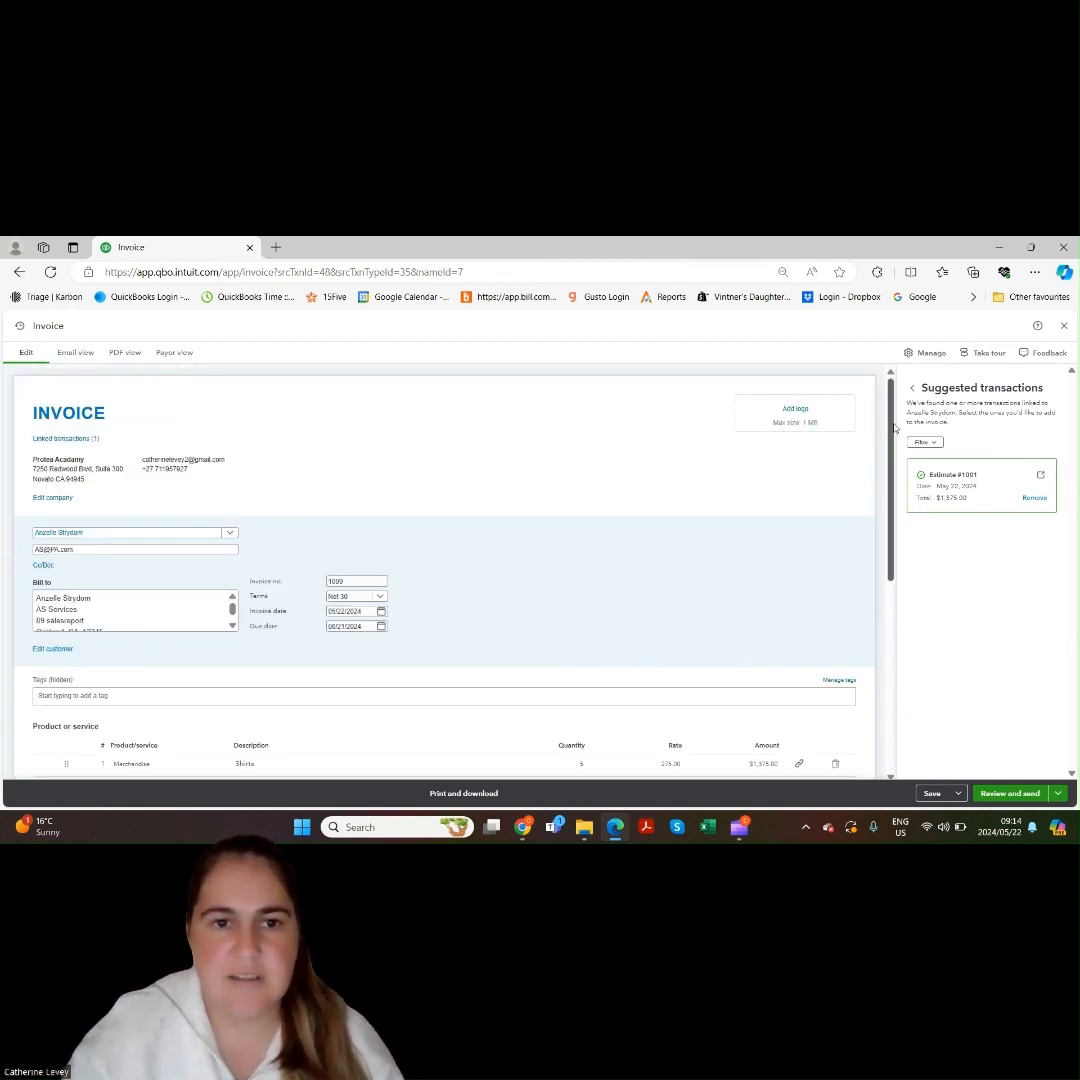
Step: Remove the linked estimate from the invoice and add it back from the suggested transactions
{"action": "left_click", "coordinate": [1034, 497]}
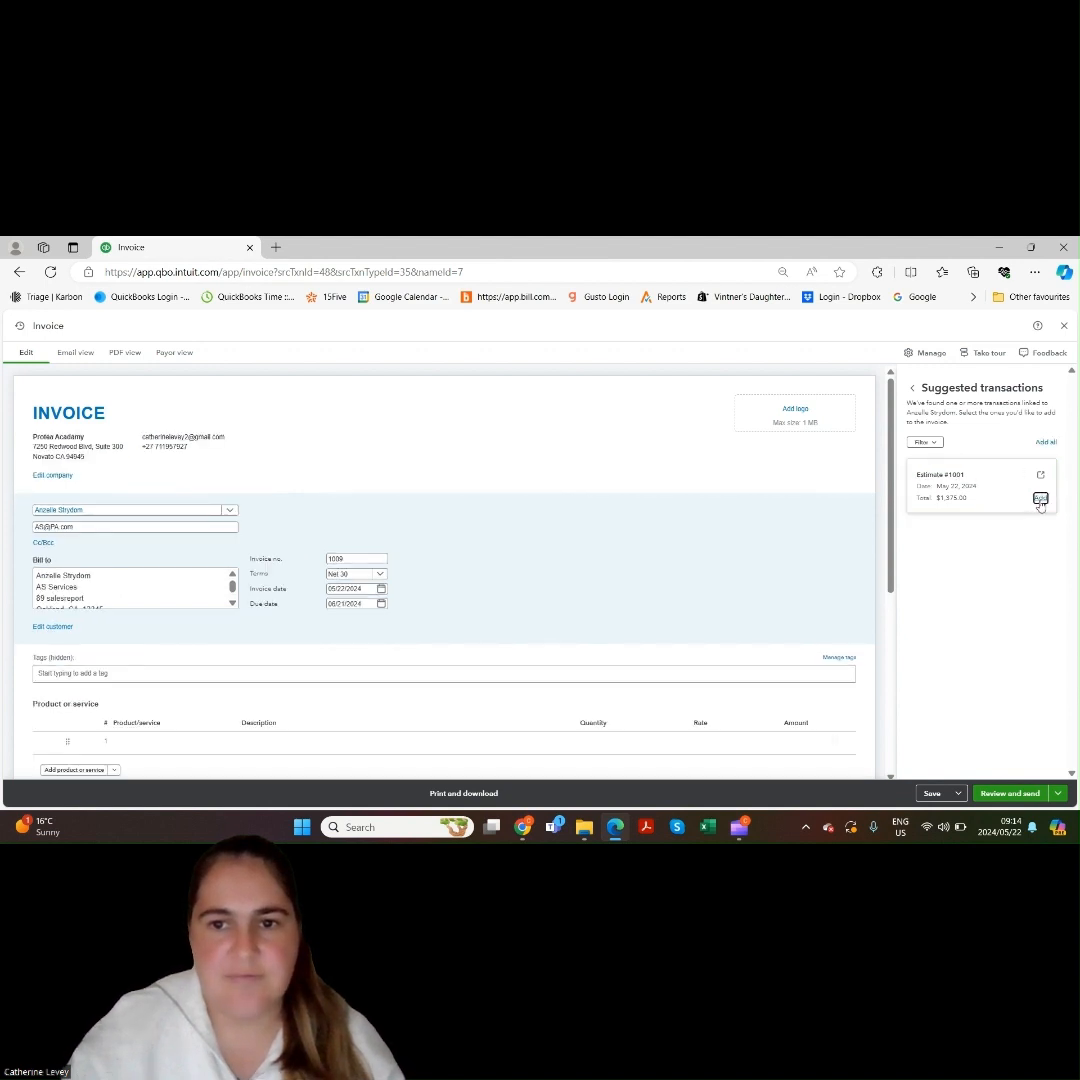
{"action": "left_click", "coordinate": [1040, 498]}
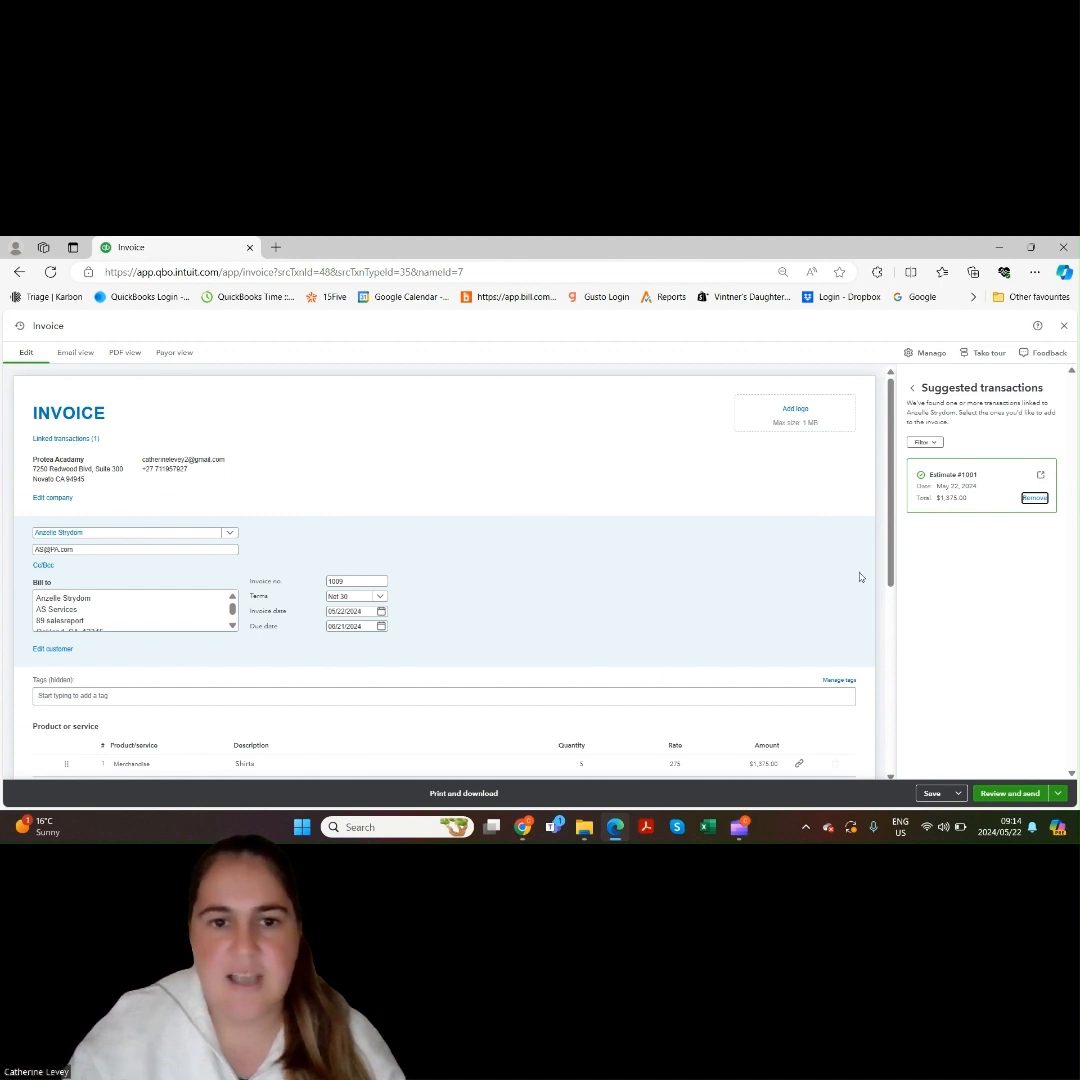
Step: Close the invoice without saving it and return to the home page
{"action": "left_click", "coordinate": [1064, 328]}
{"action": "left_click", "coordinate": [562, 581]}
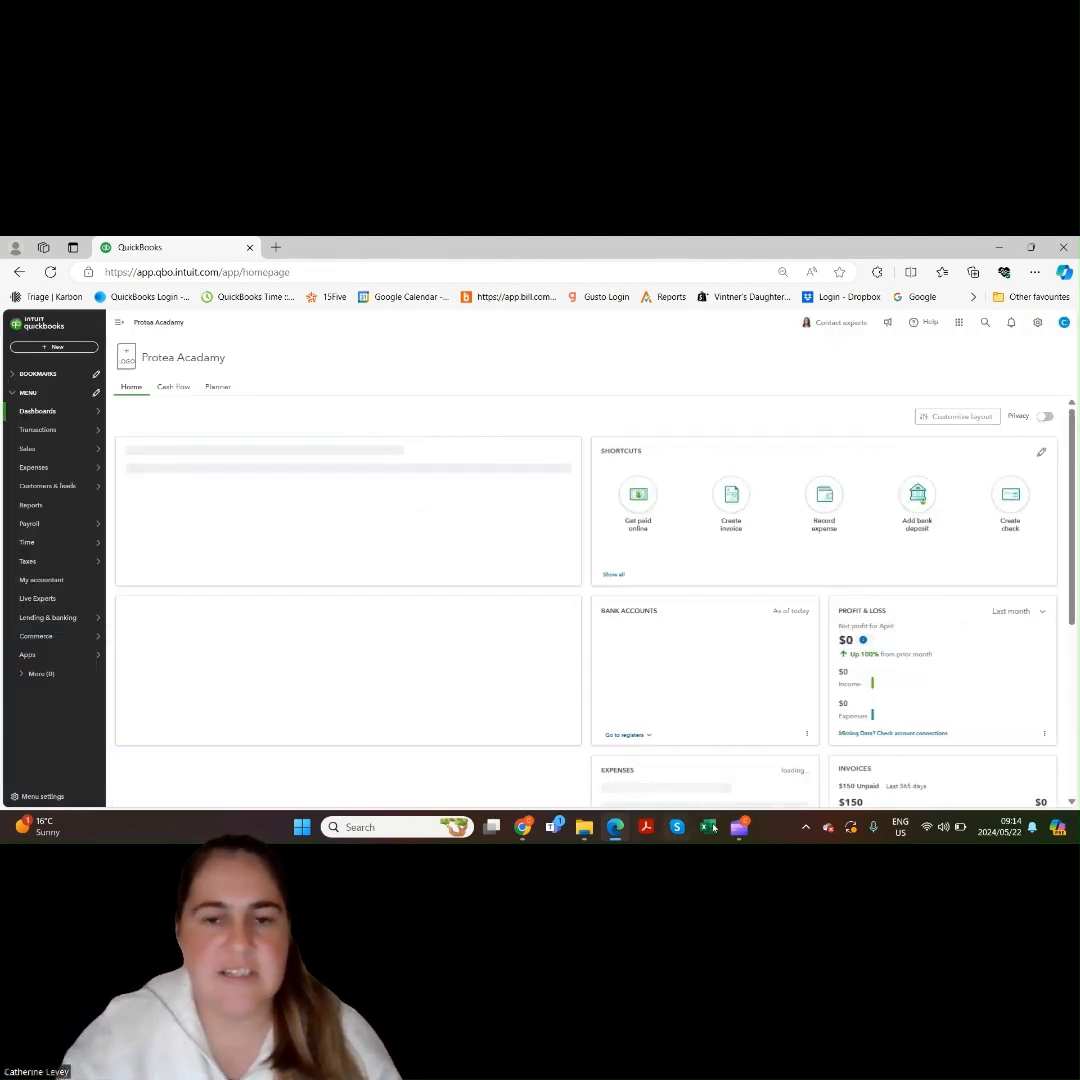
{"action": "mouse_move", "coordinate": [752, 833]}
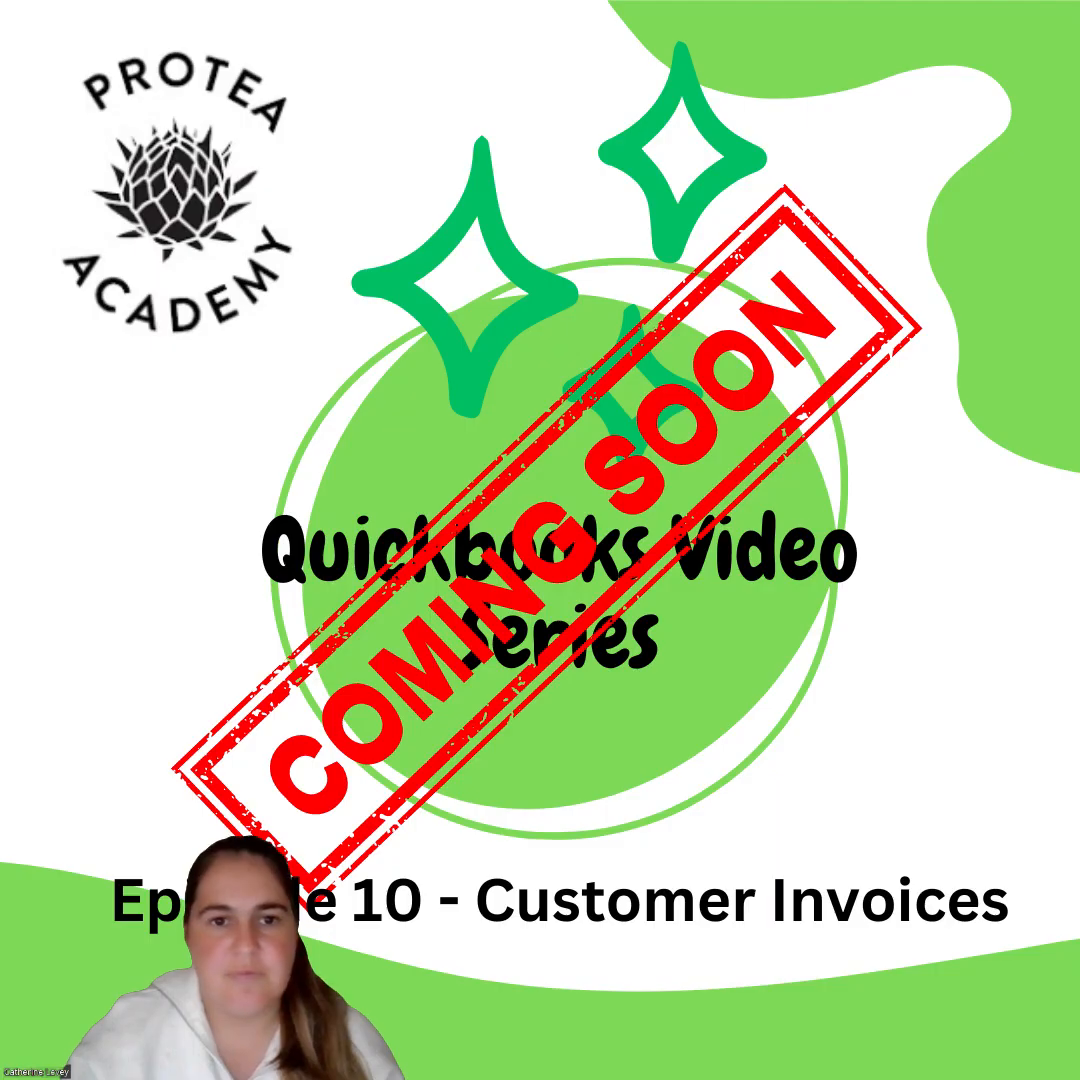